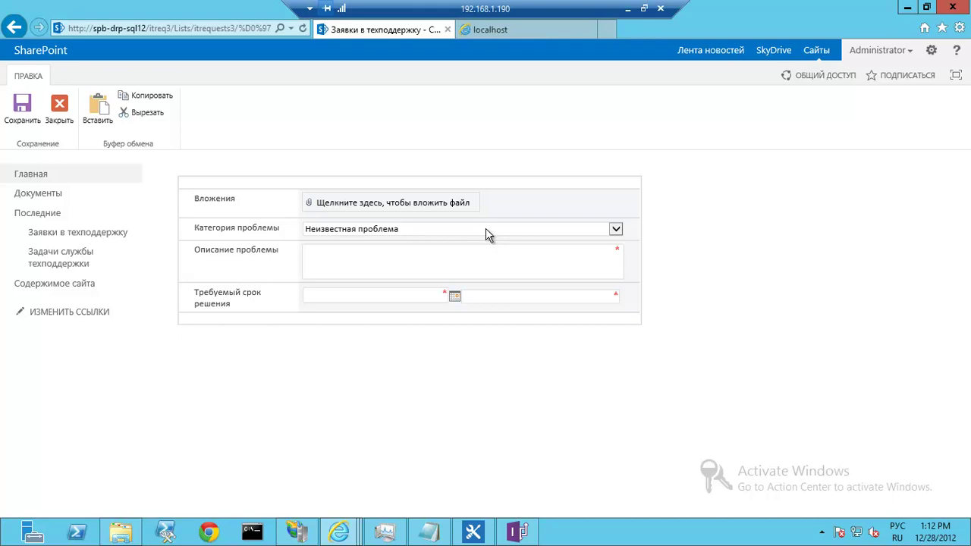
# Set the new request's problem category to Проблема с 1С
pyautogui.click(486, 229)
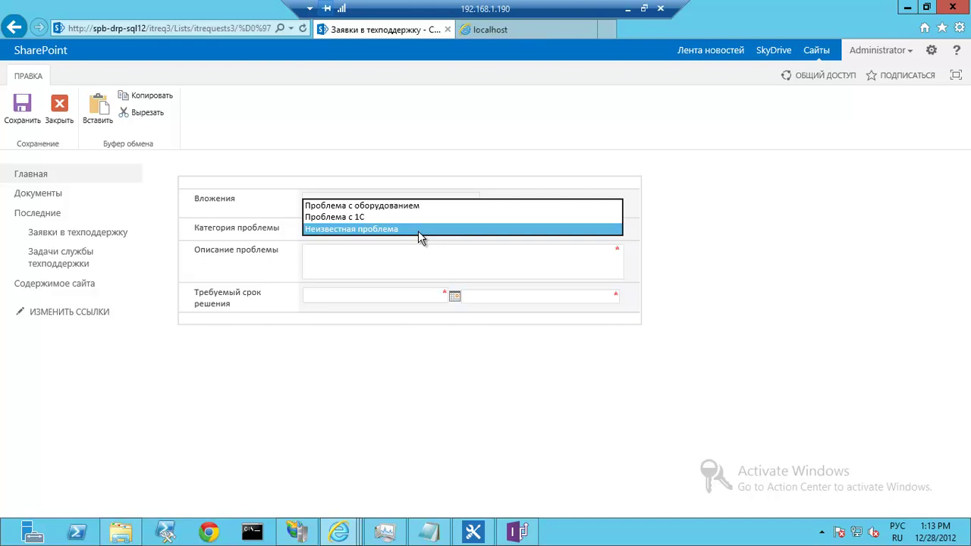
pyautogui.click(369, 218)
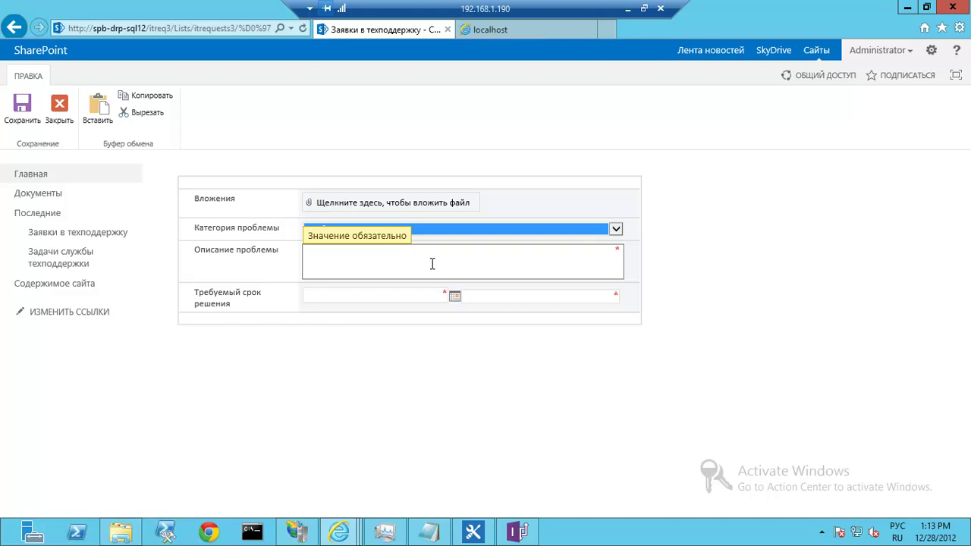
pyautogui.press('Down')
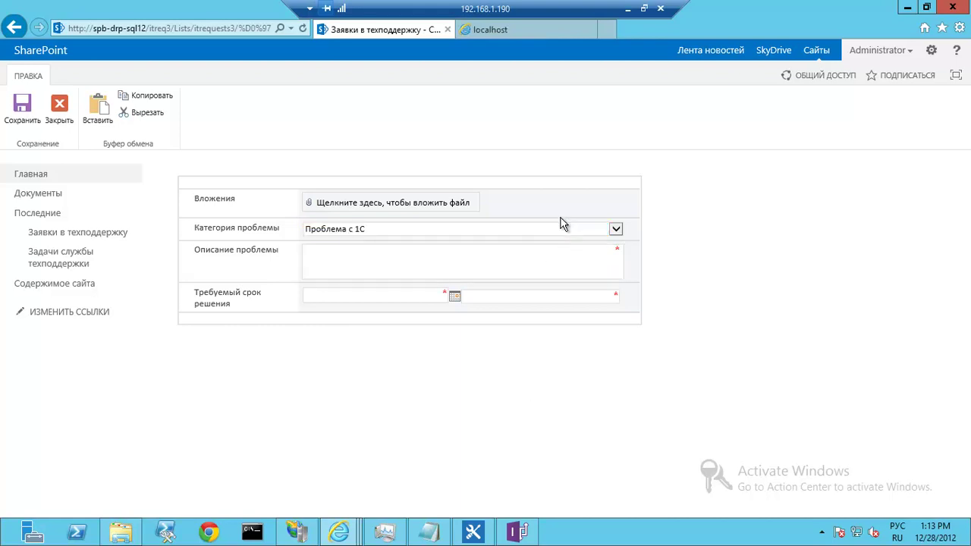
pyautogui.click(542, 226)
pyautogui.click(396, 233)
pyautogui.press('Up')
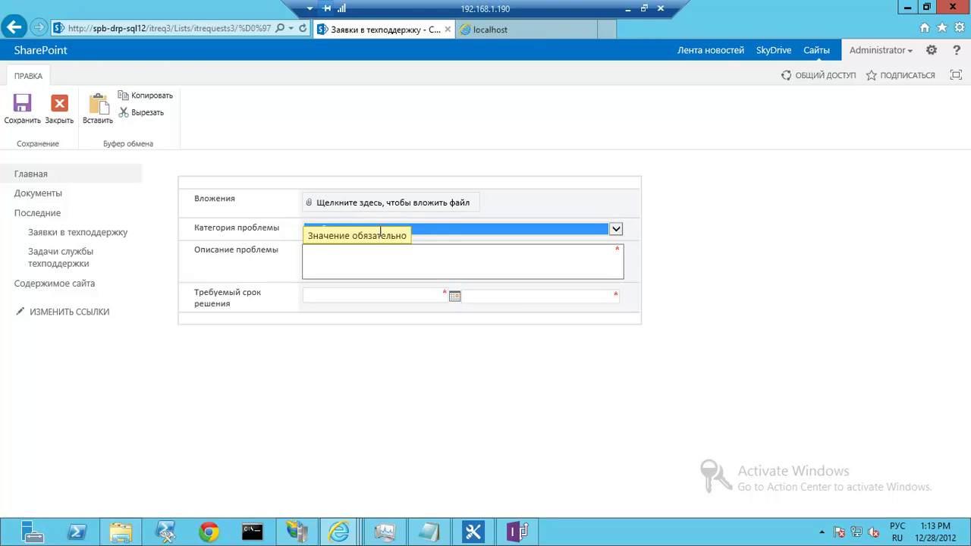
pyautogui.press('Tab')
pyautogui.click(621, 231)
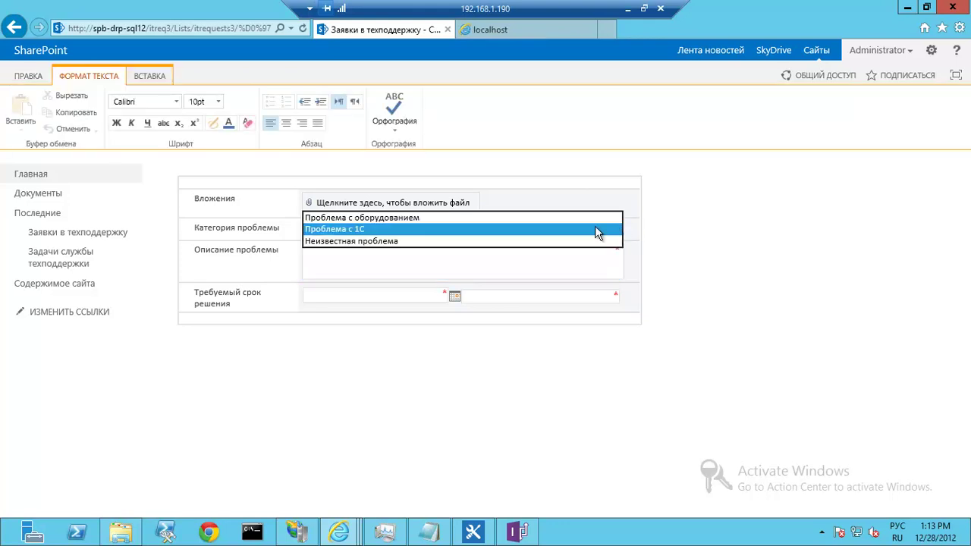
# Describe the problem as "непонятная проблема. Компьютер не включается" and set the category to Неизвестная проблема
pyautogui.click(420, 249)
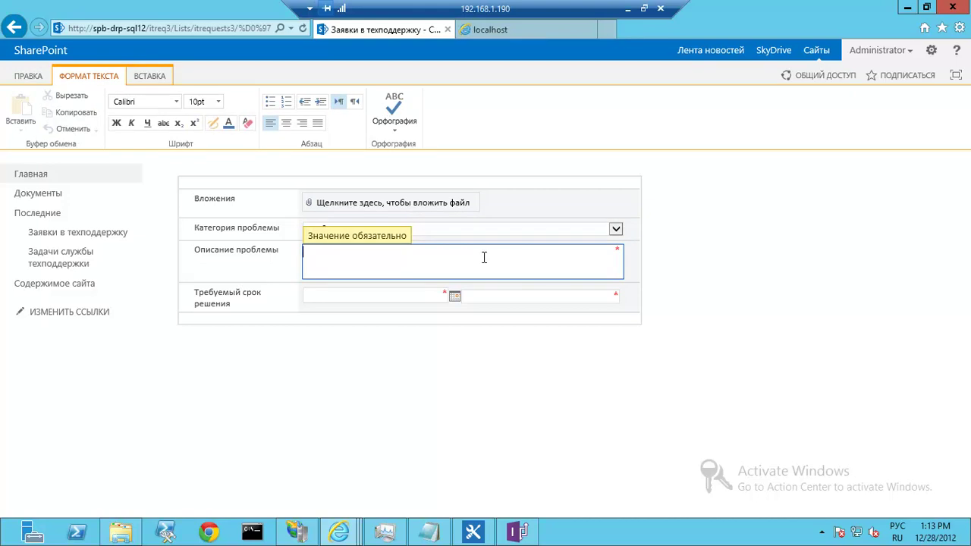
pyautogui.write('непонятная проблема. Компьютер не включается')
pyautogui.click(501, 232)
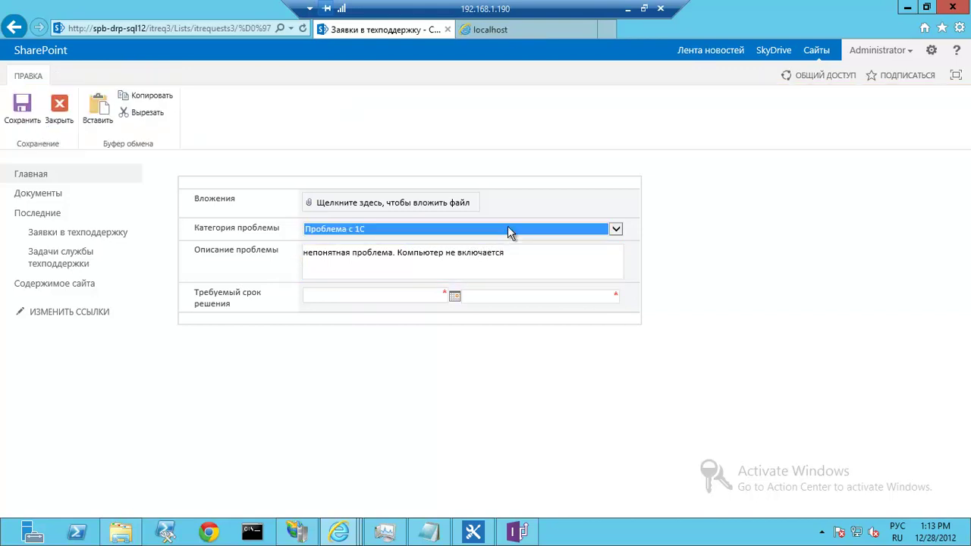
pyautogui.scroll(-1, 507, 231)
pyautogui.press('Tab')
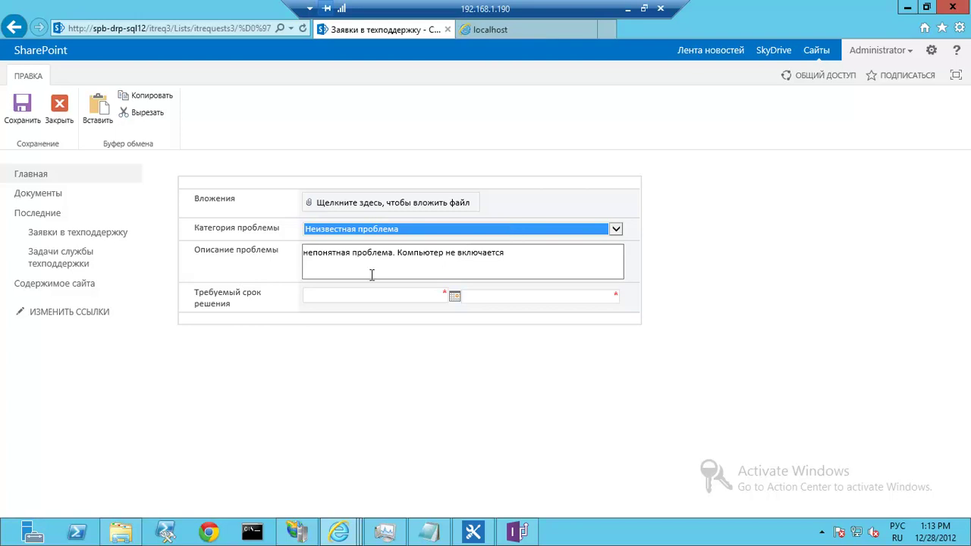
# Set the required resolution deadline to 29.12.2012 at 15:00:00 and save the request
pyautogui.click(453, 298)
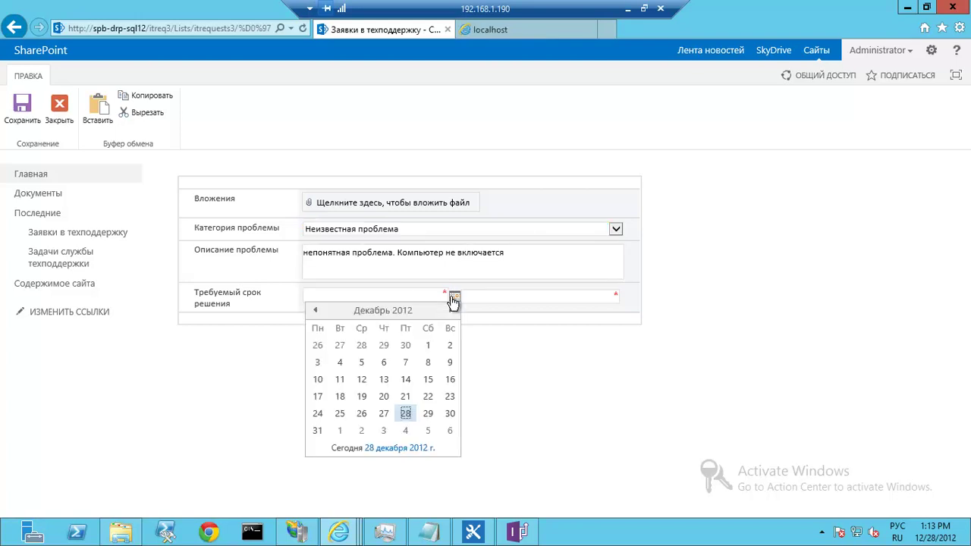
pyautogui.click(428, 413)
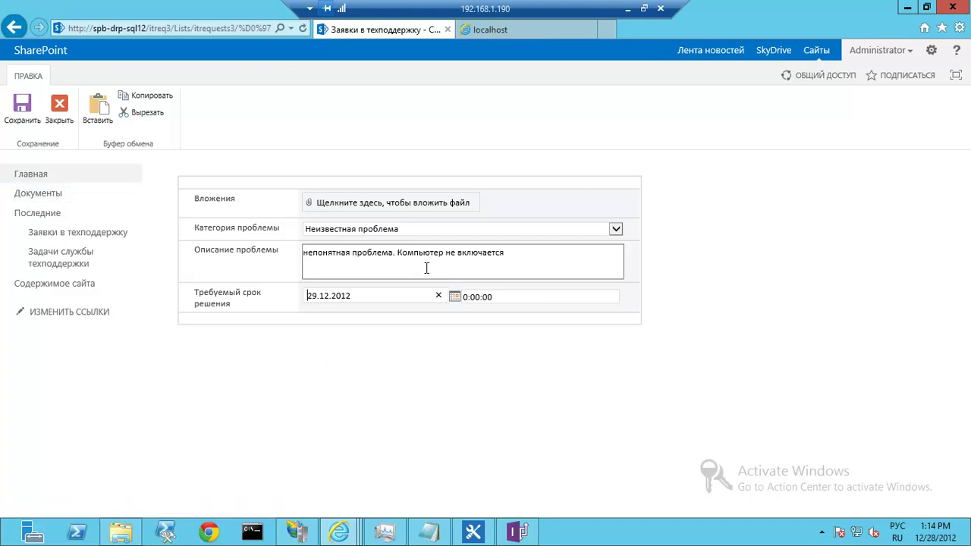
pyautogui.click(465, 297)
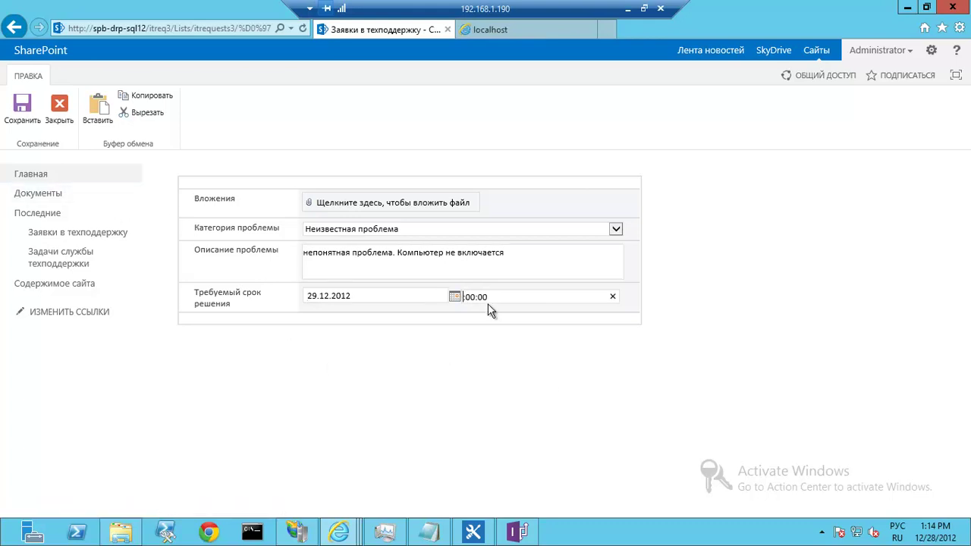
pyautogui.click(9, 119)
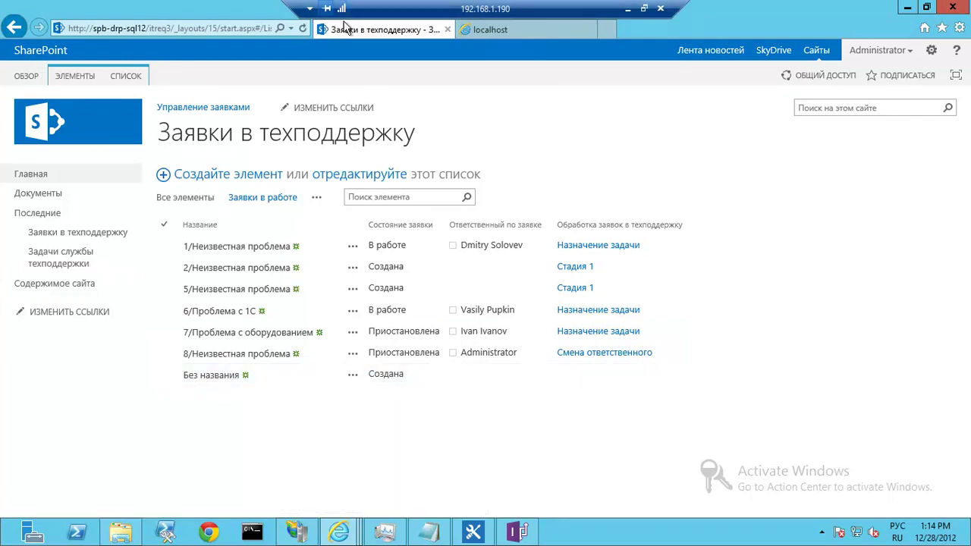
# Refresh the request list and open the newly created request to review its status, category, description and responsible person
pyautogui.click(303, 31)
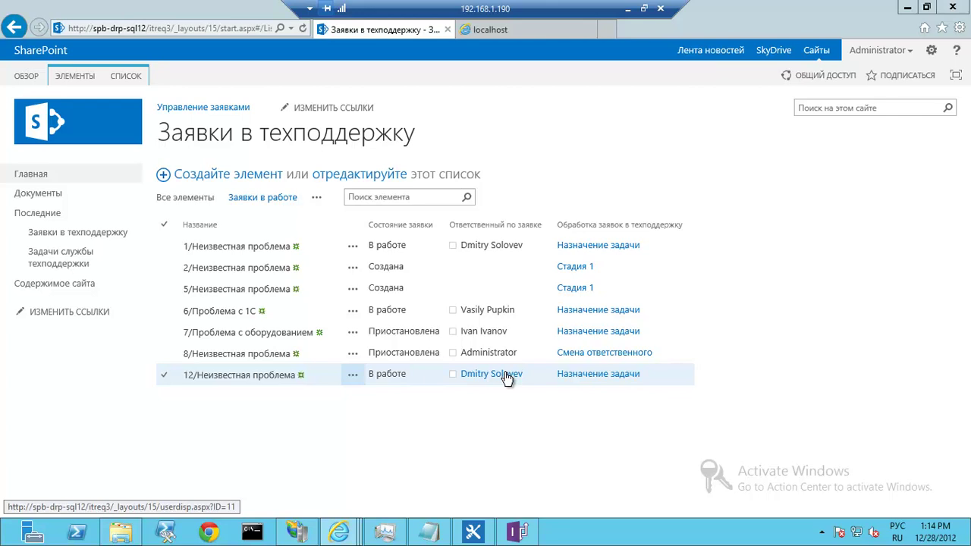
pyautogui.click(232, 377)
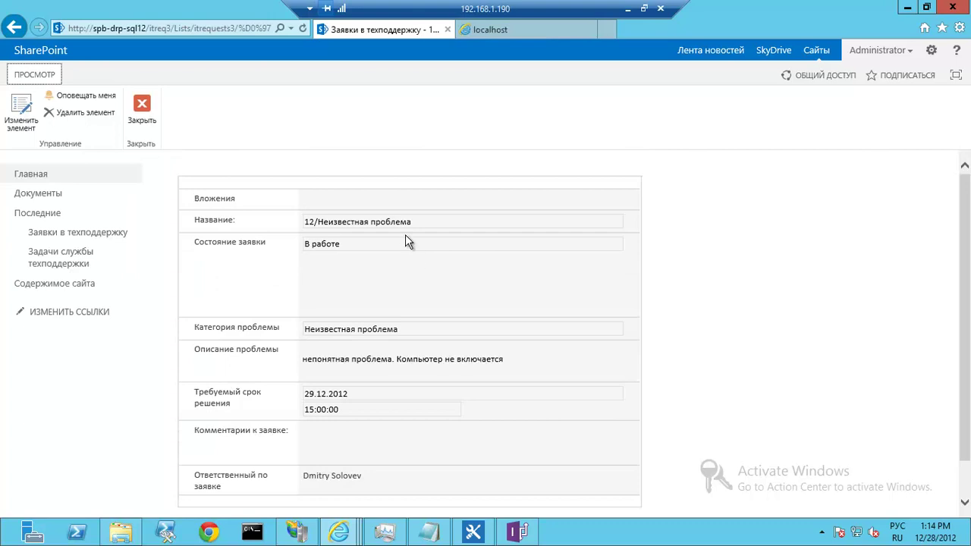
pyautogui.scroll(-1, 423, 227)
pyautogui.click(336, 207)
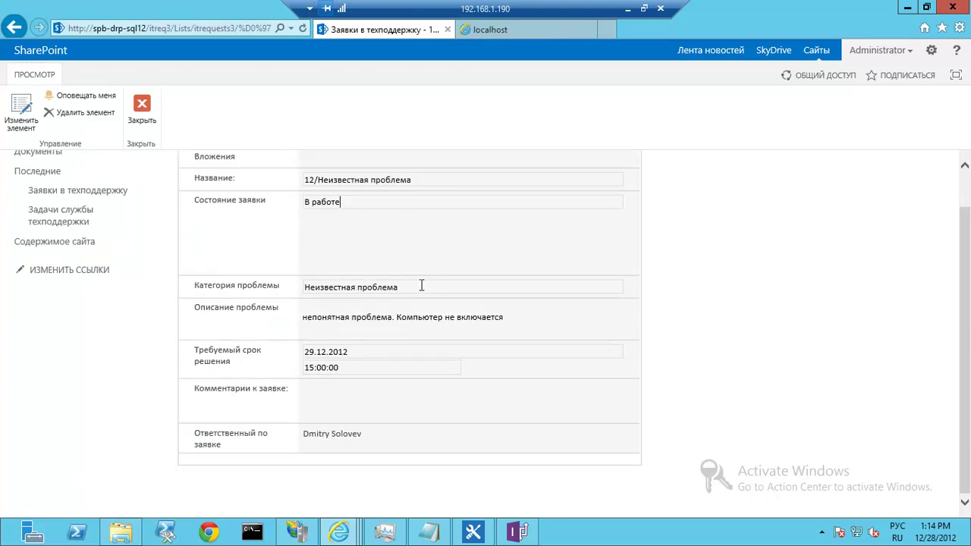
pyautogui.moveTo(421, 285); pyautogui.dragTo(297, 288)
pyautogui.moveTo(473, 314); pyautogui.dragTo(296, 313)
pyautogui.click(354, 442)
pyautogui.scroll(1, 333, 386)
# Edit the request to add the comment "Иногда идут искры из блока питания" and save it
pyautogui.click(13, 128)
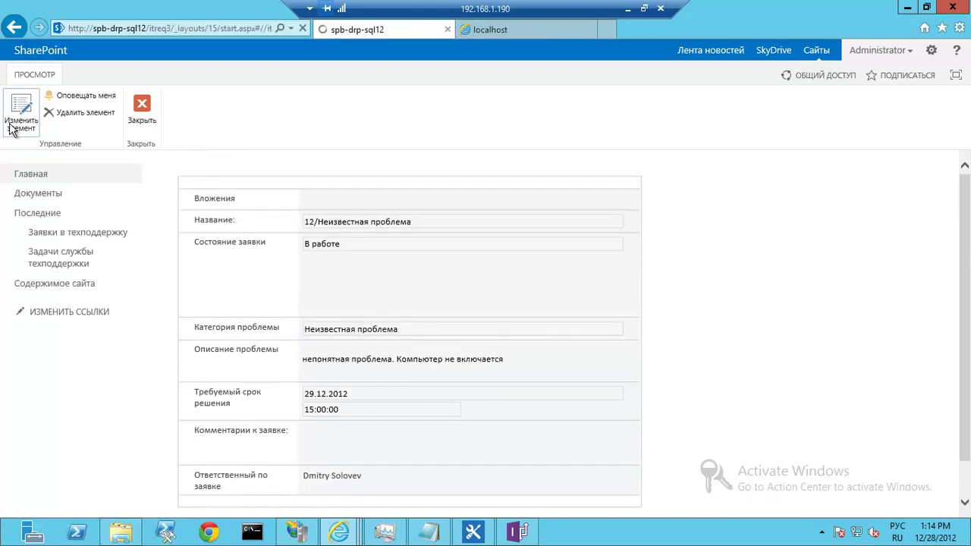
pyautogui.click(342, 369)
pyautogui.scroll(-1, 376, 371)
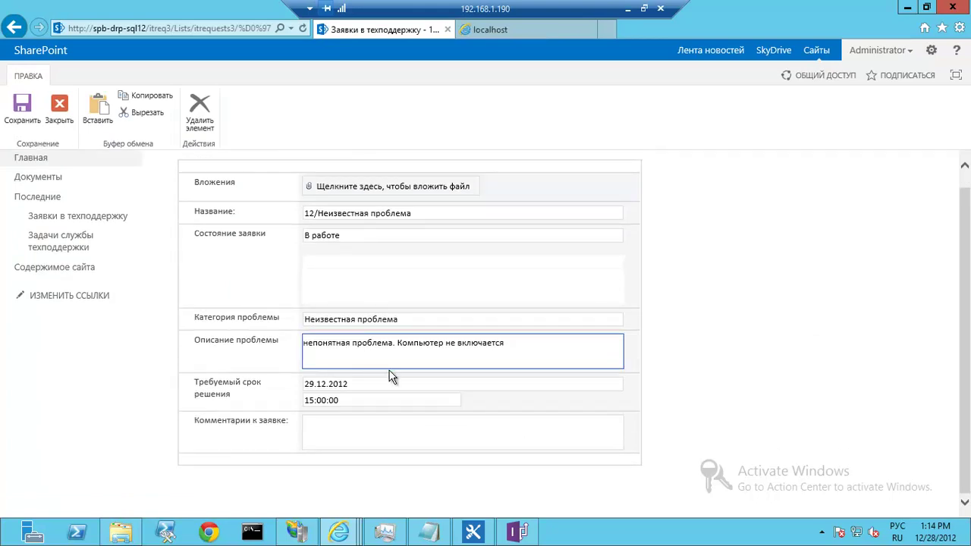
pyautogui.click(374, 419)
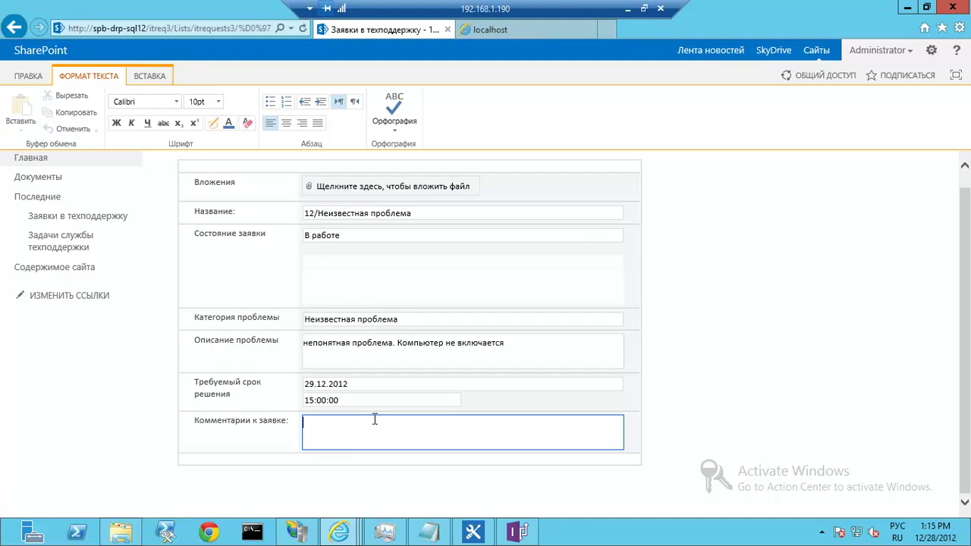
pyautogui.write('Иногда идут искры из блока питания')
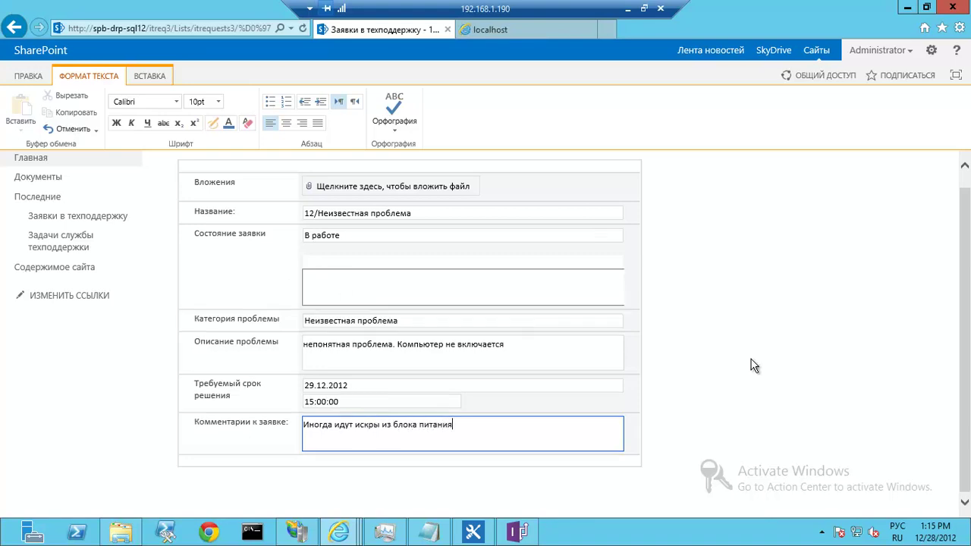
pyautogui.click(763, 360)
pyautogui.click(20, 108)
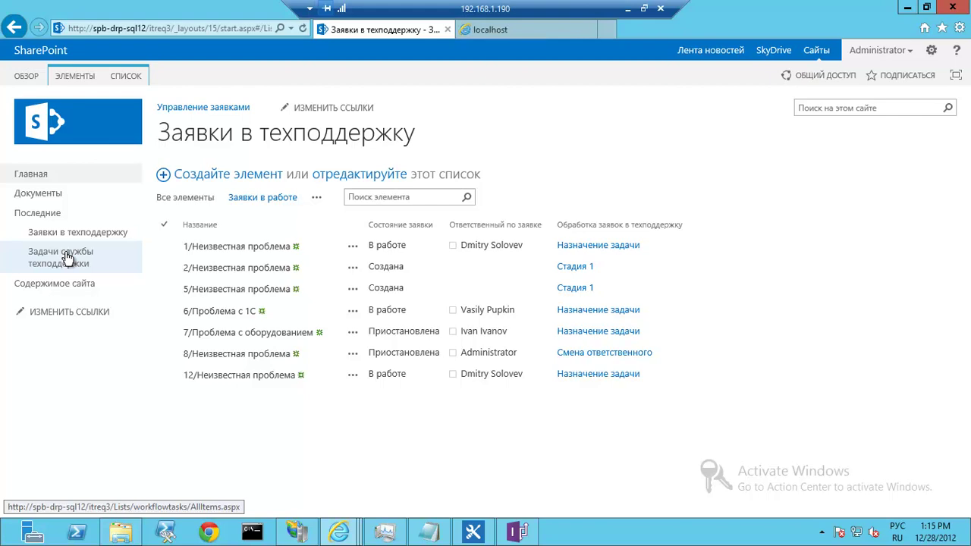
# Open the support task for request 12/Неизвестная проблема, review its description and linked request, and return to the task
pyautogui.click(53, 268)
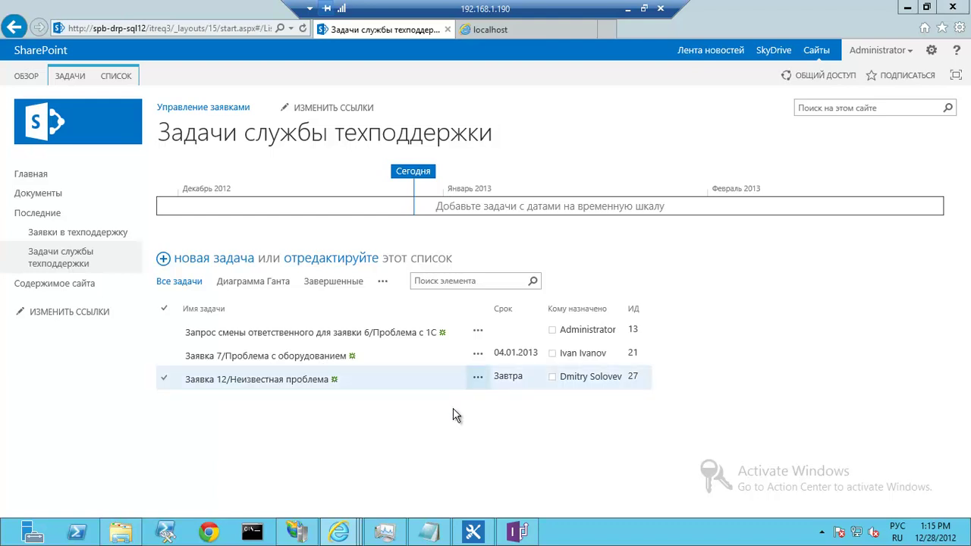
pyautogui.click(282, 387)
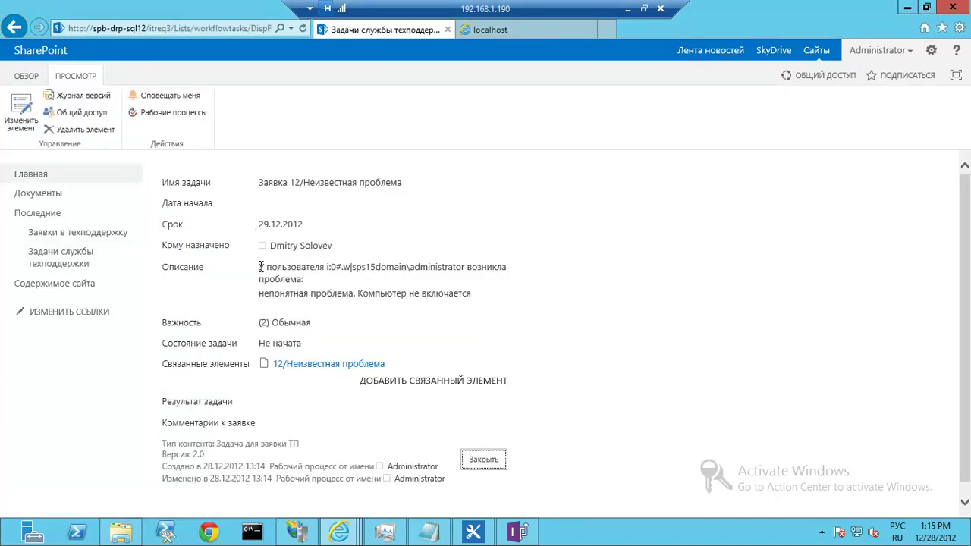
pyautogui.moveTo(259, 267); pyautogui.dragTo(455, 301)
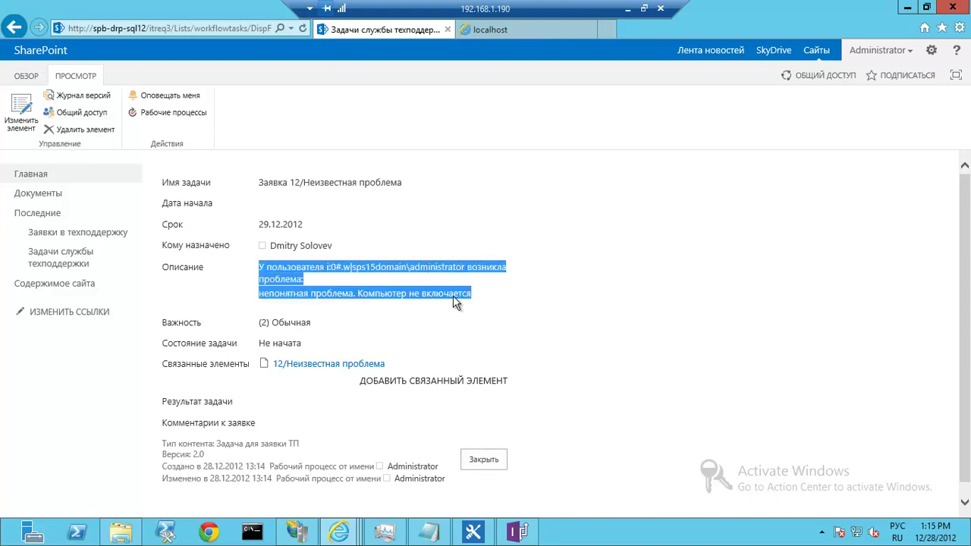
pyautogui.click(385, 290)
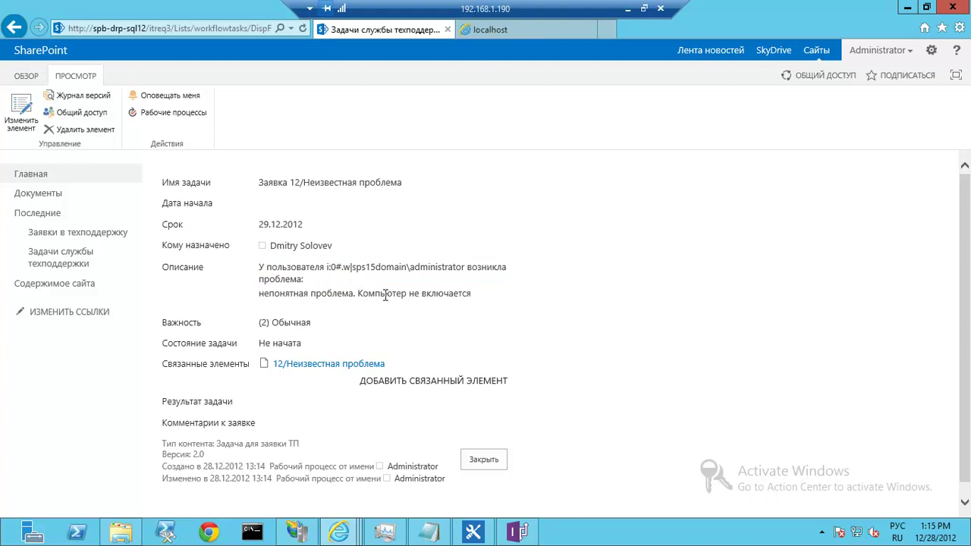
pyautogui.click(349, 367)
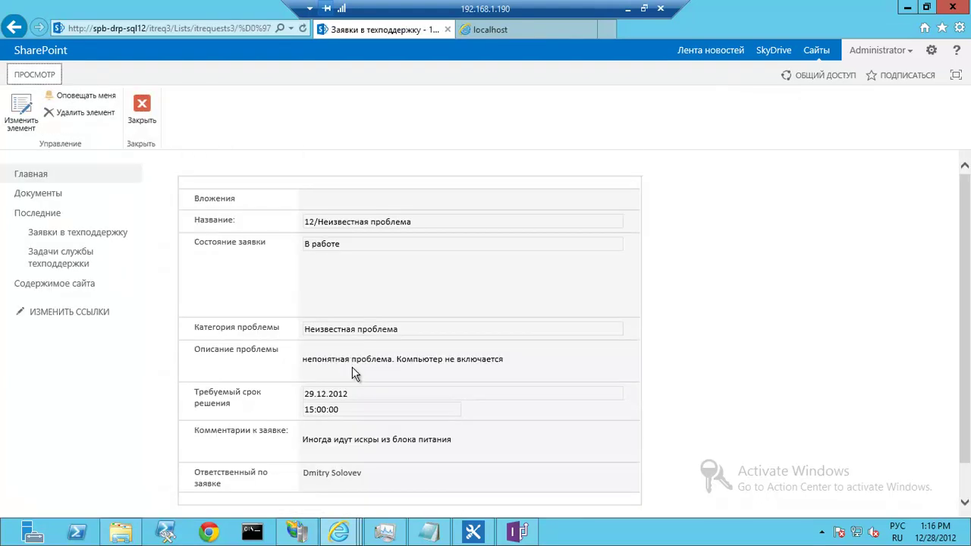
pyautogui.scroll(-1, 353, 376)
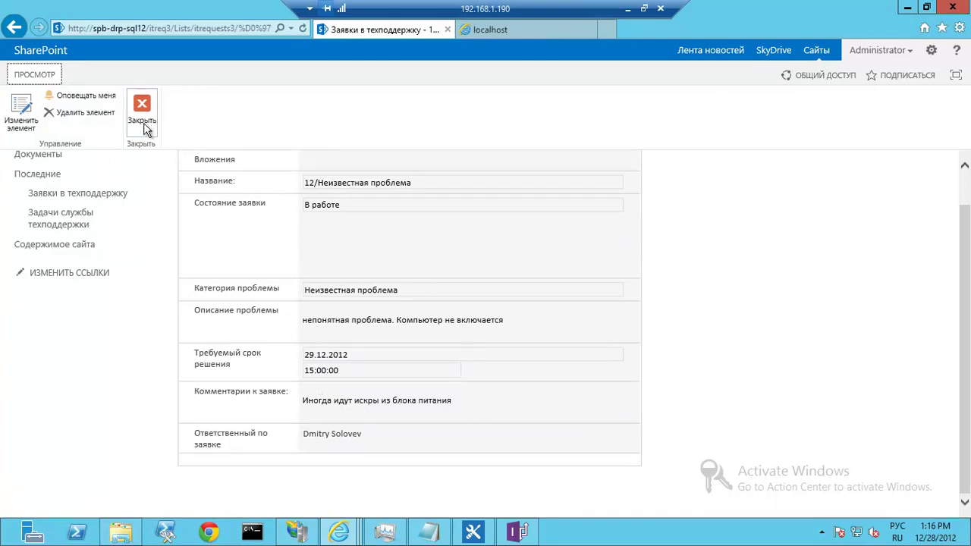
pyautogui.click(13, 29)
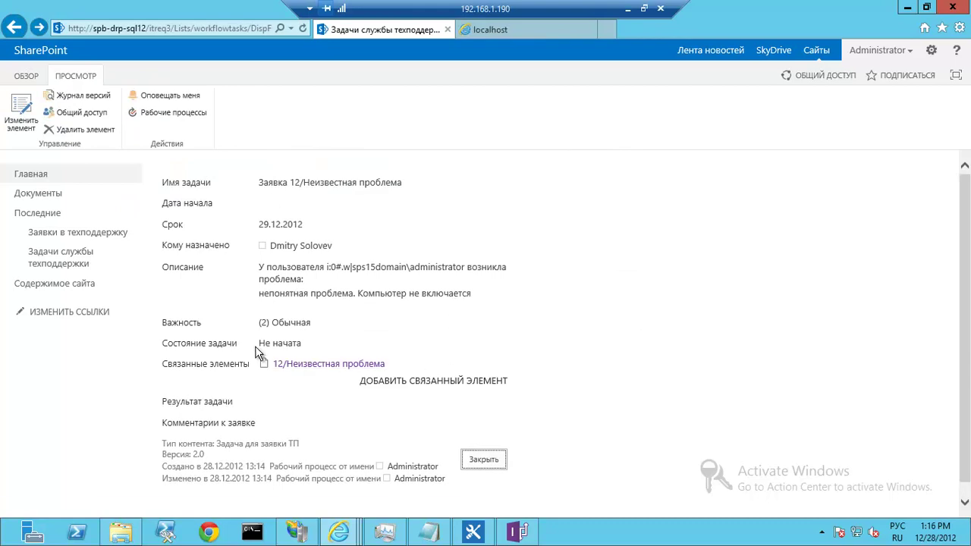
# Edit the task with the comment "Проблема явно с оборудованием, требуется замена копонентов. Решение вне моей зоны отвественности" and complete it as Требуется переназначить задачу
pyautogui.click(22, 110)
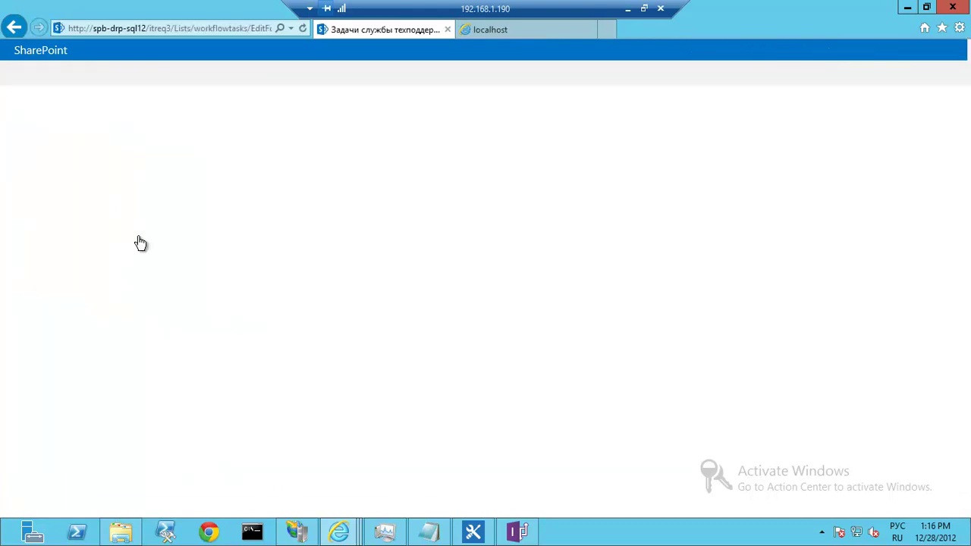
pyautogui.scroll(-2, 476, 348)
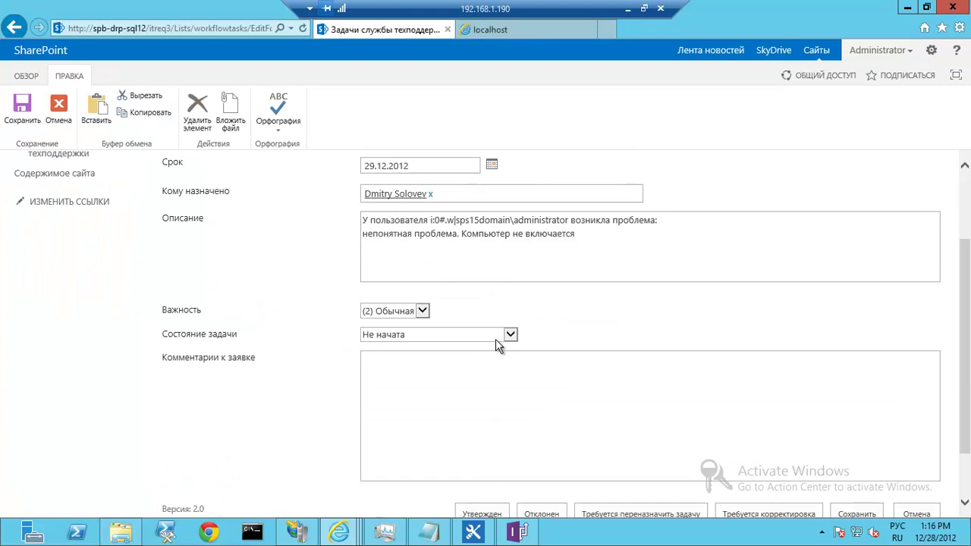
pyautogui.scroll(-1, 516, 352)
pyautogui.click(499, 345)
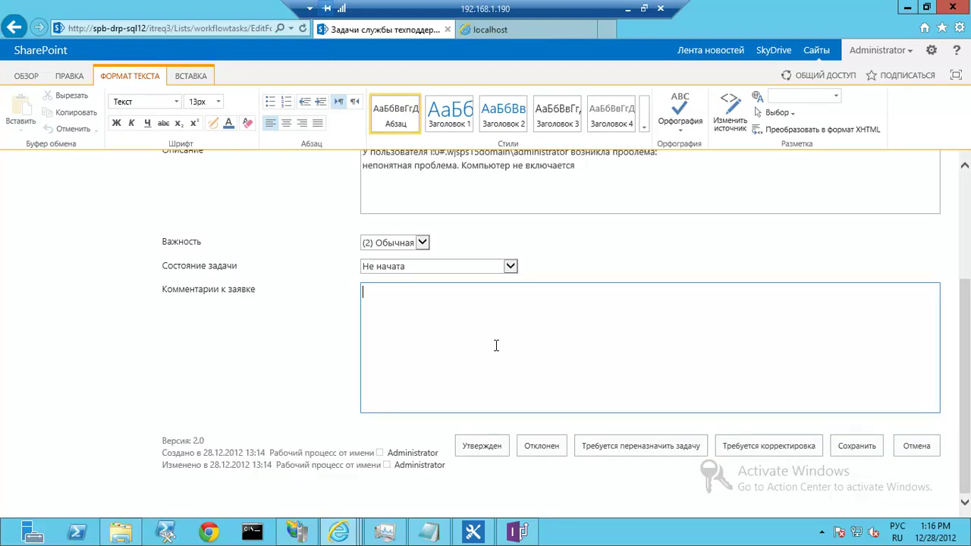
pyautogui.write('Проблема явно с оборудованием, требуется за')
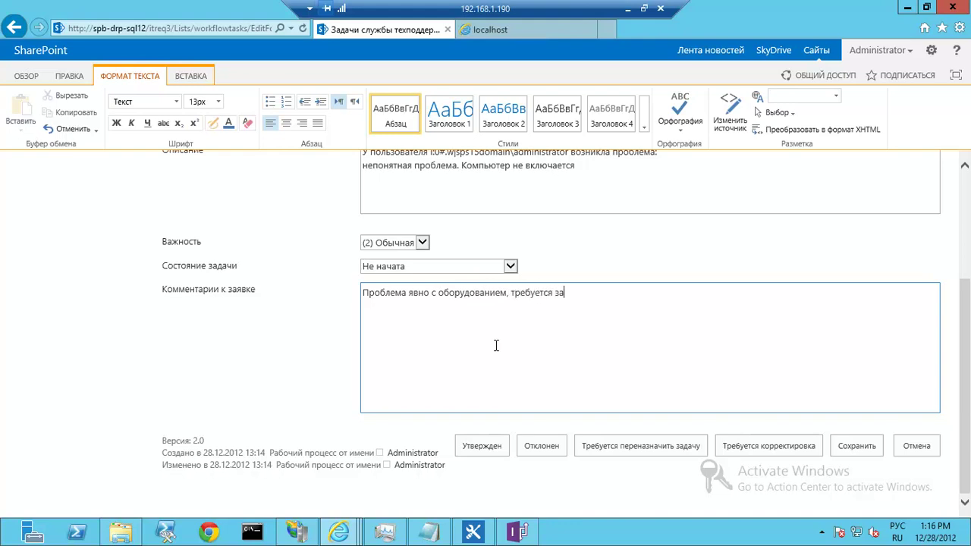
pyautogui.write('мена копонентов. Реше')
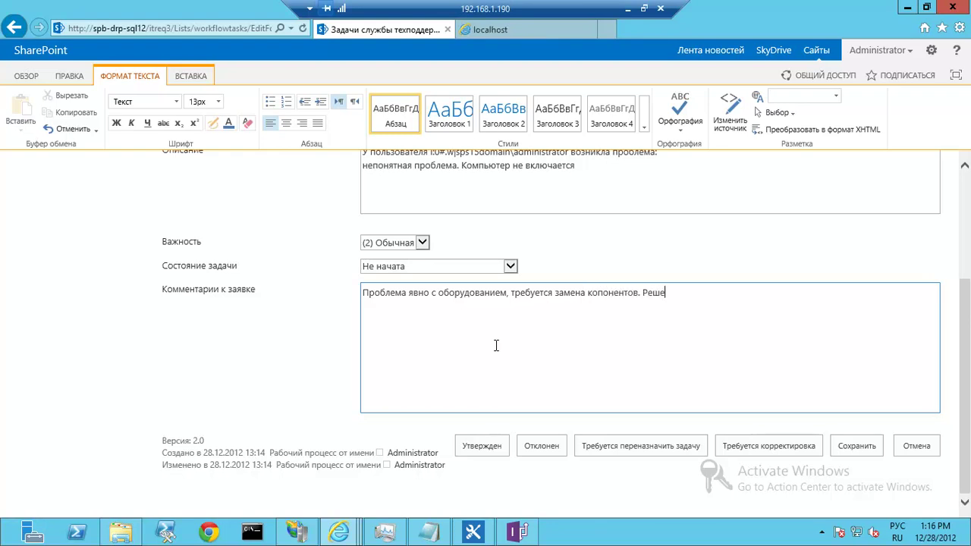
pyautogui.write('ние вне мрей зоныотвеств')
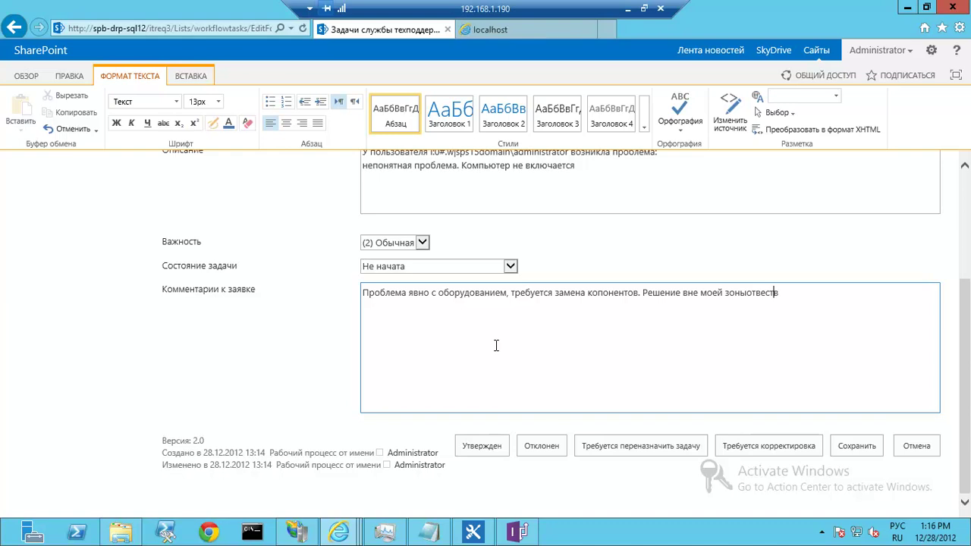
pyautogui.write('енности')
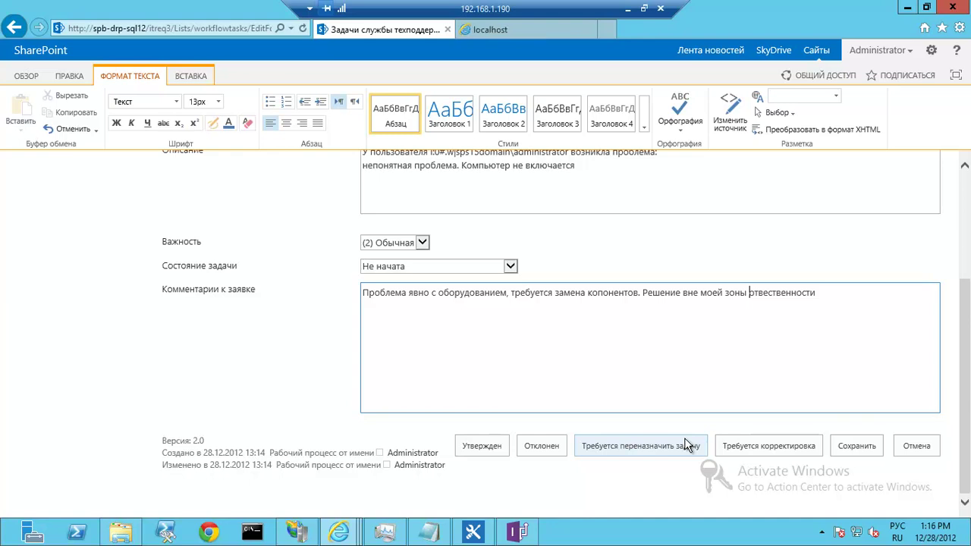
pyautogui.click(637, 453)
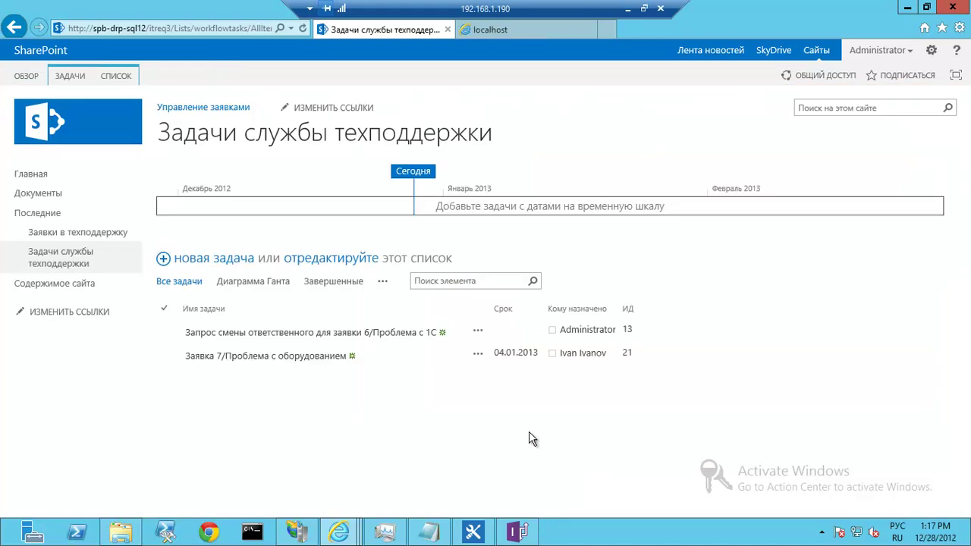
# Open request 12/Неизвестная проблема from the Заявки в работе view and review its state, state reason, comments and responsible person
pyautogui.click(55, 235)
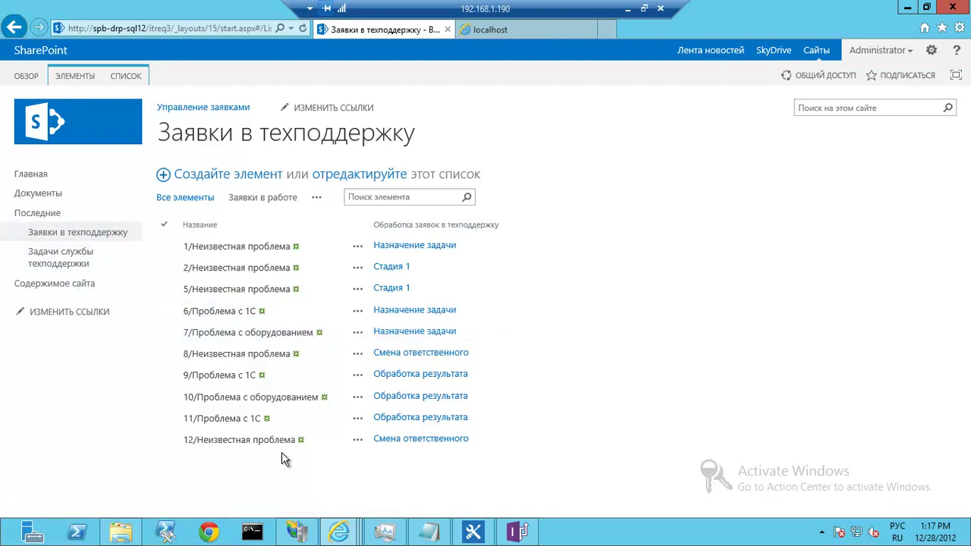
pyautogui.click(269, 201)
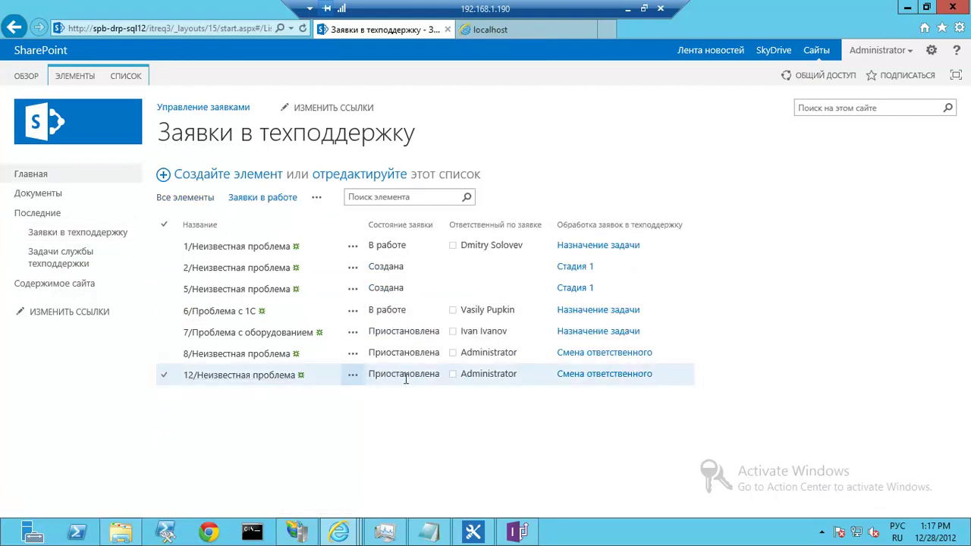
pyautogui.click(258, 376)
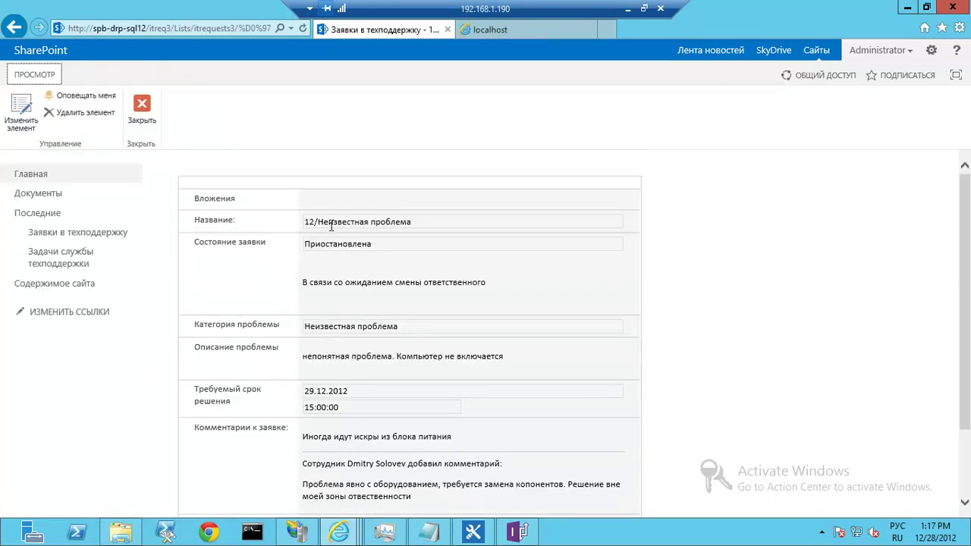
pyautogui.moveTo(388, 244); pyautogui.dragTo(311, 252)
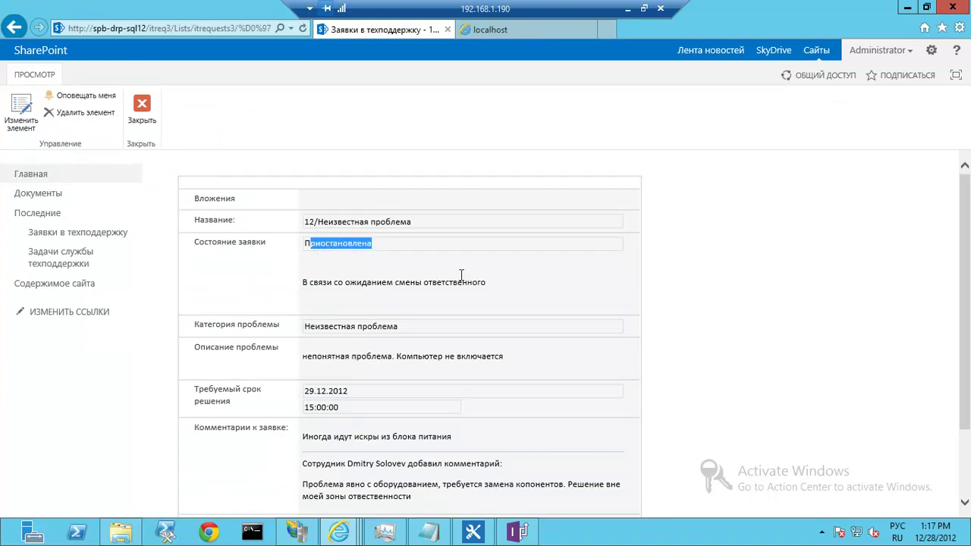
pyautogui.moveTo(494, 282); pyautogui.dragTo(305, 285)
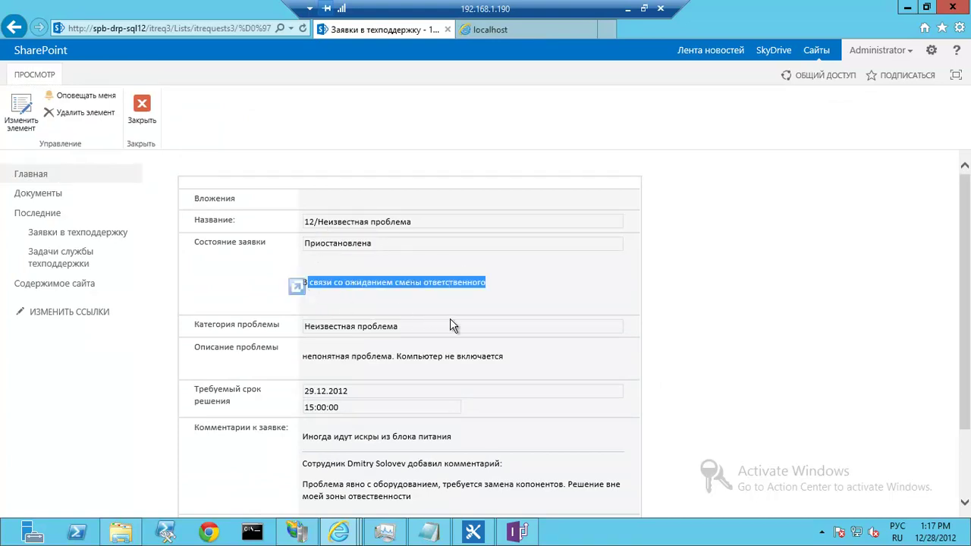
pyautogui.click(434, 321)
pyautogui.scroll(-1, 459, 326)
pyautogui.scroll(-1, 458, 325)
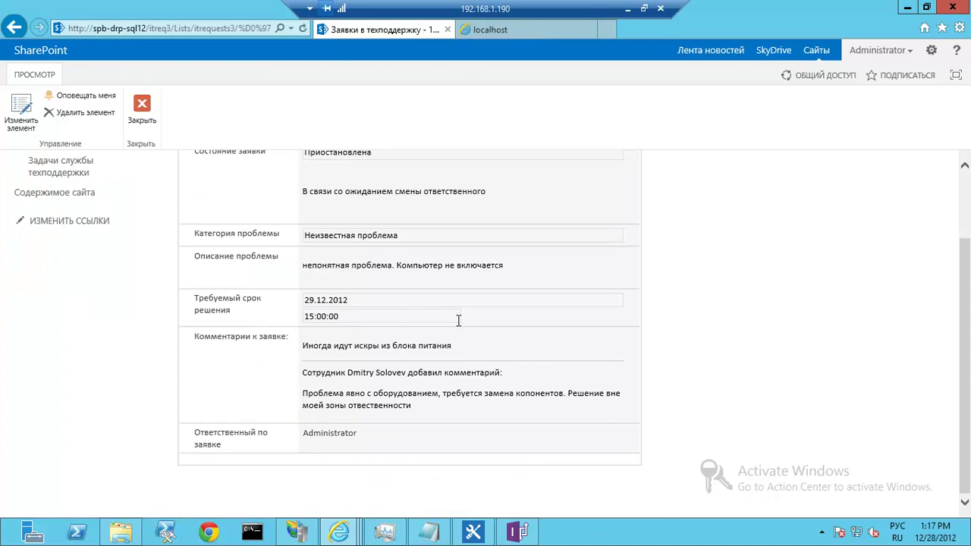
pyautogui.moveTo(303, 371); pyautogui.dragTo(433, 407)
pyautogui.click(436, 408)
pyautogui.scroll(3, 475, 381)
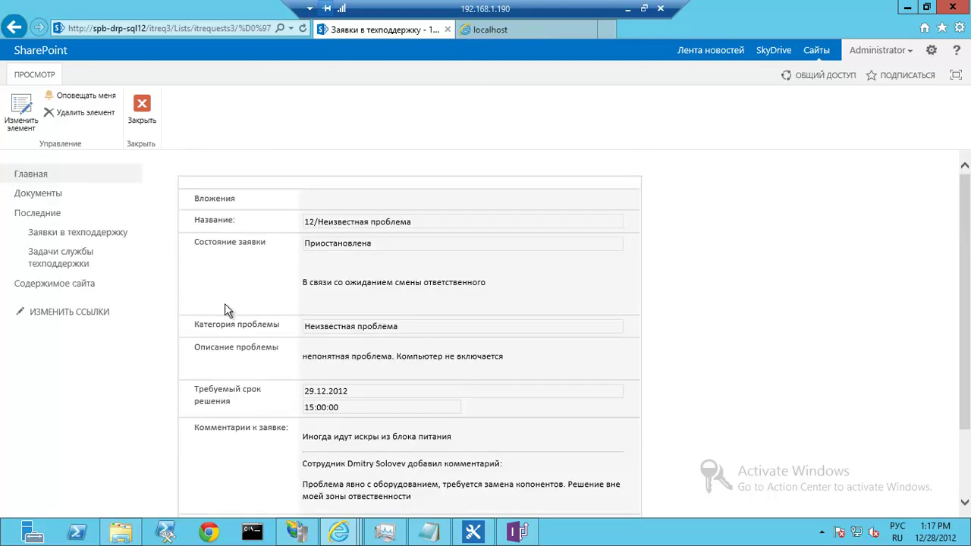
# Edit the responsible-change task for request 12/Неизвестная проблема, keeping the outcome Сменить ответственного and choosing the new responsible employee
pyautogui.click(62, 260)
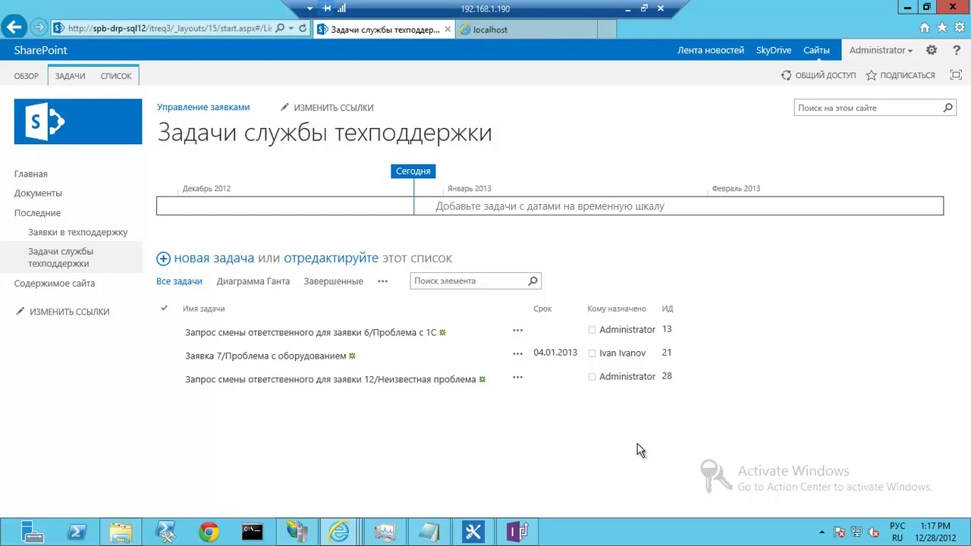
pyautogui.click(322, 385)
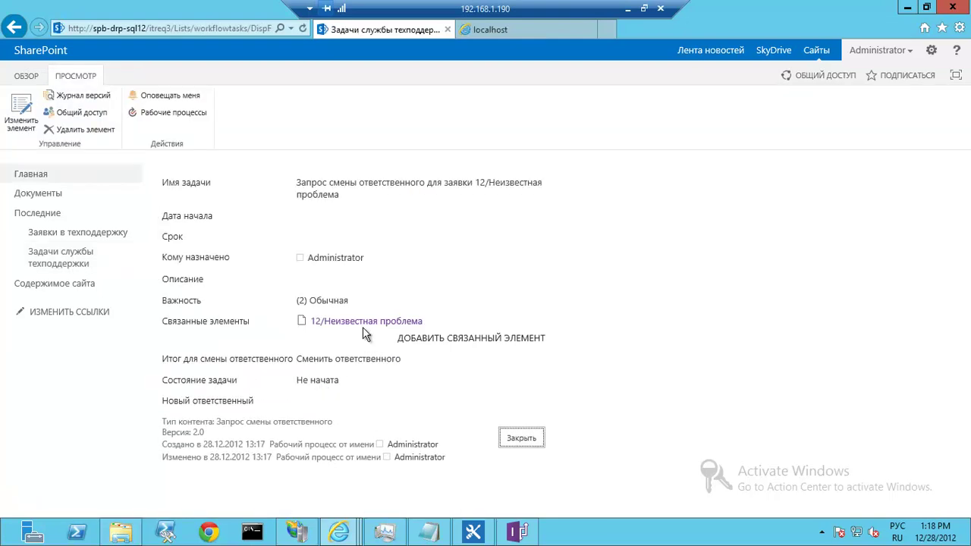
pyautogui.click(23, 116)
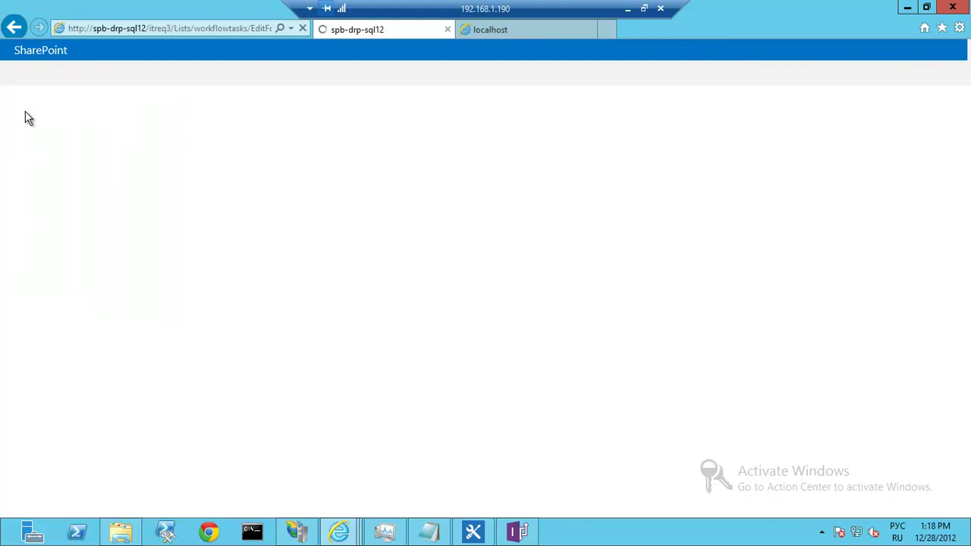
pyautogui.scroll(-2, 613, 329)
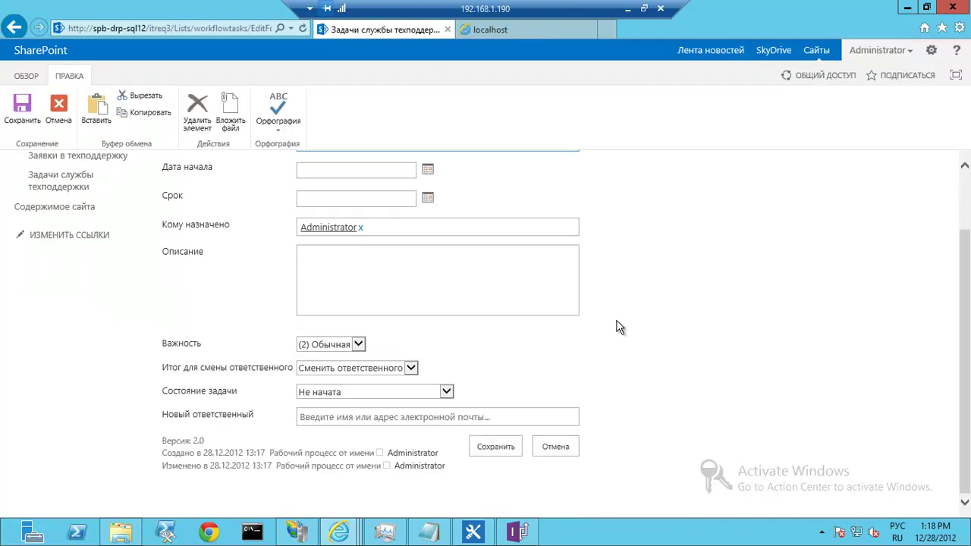
pyautogui.click(388, 369)
pyautogui.click(339, 369)
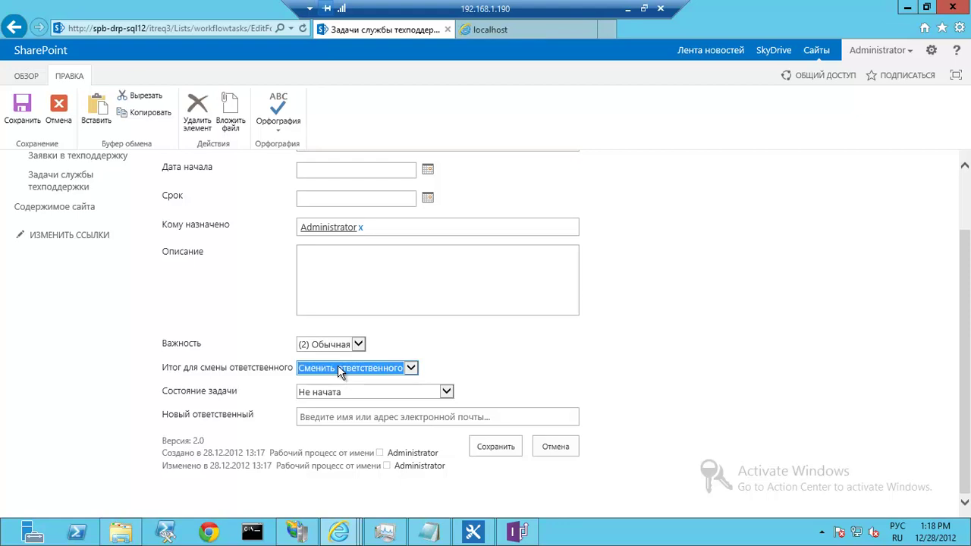
pyautogui.click(402, 416)
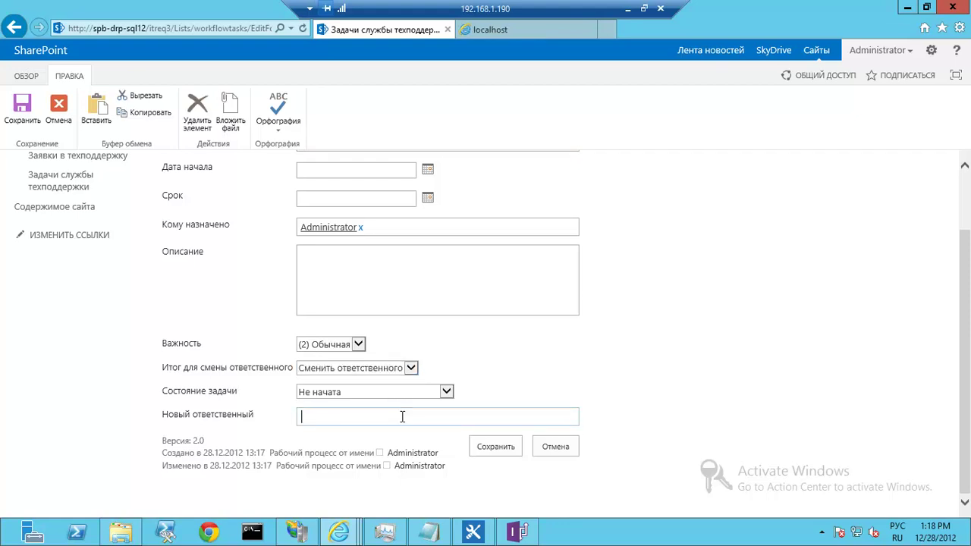
pyautogui.hotkey('alt', 'shift')
pyautogui.write('I')
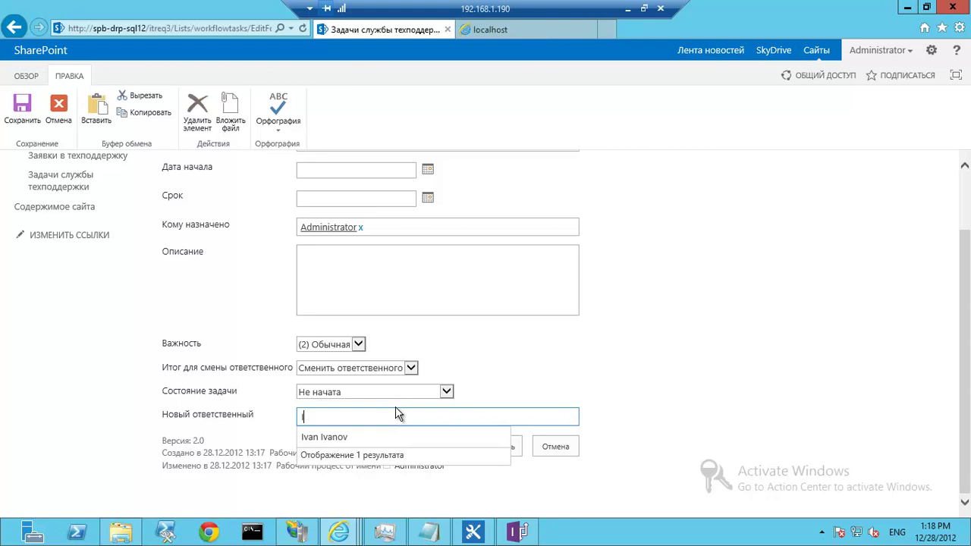
pyautogui.click(327, 437)
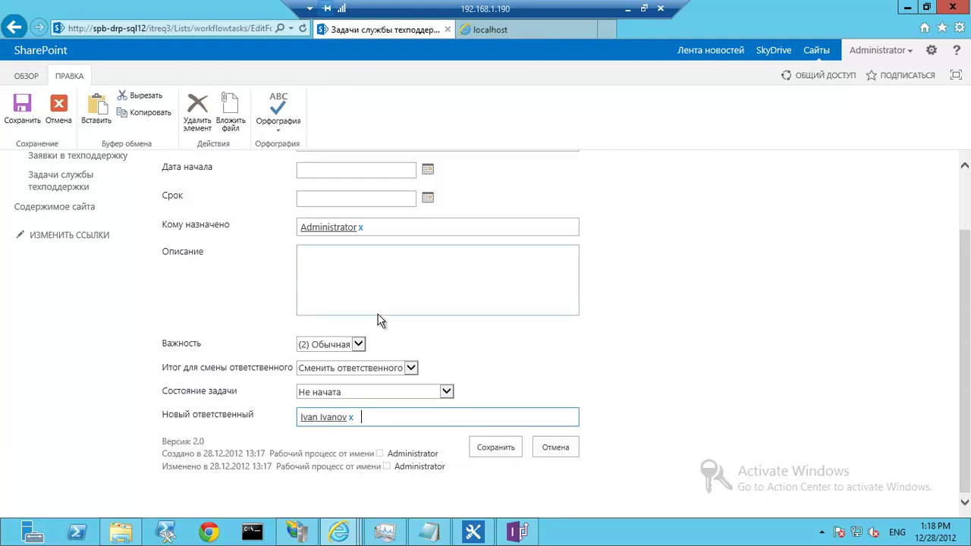
# Set the task's state to Завершена, leaving the description empty, and save the task
pyautogui.click(332, 260)
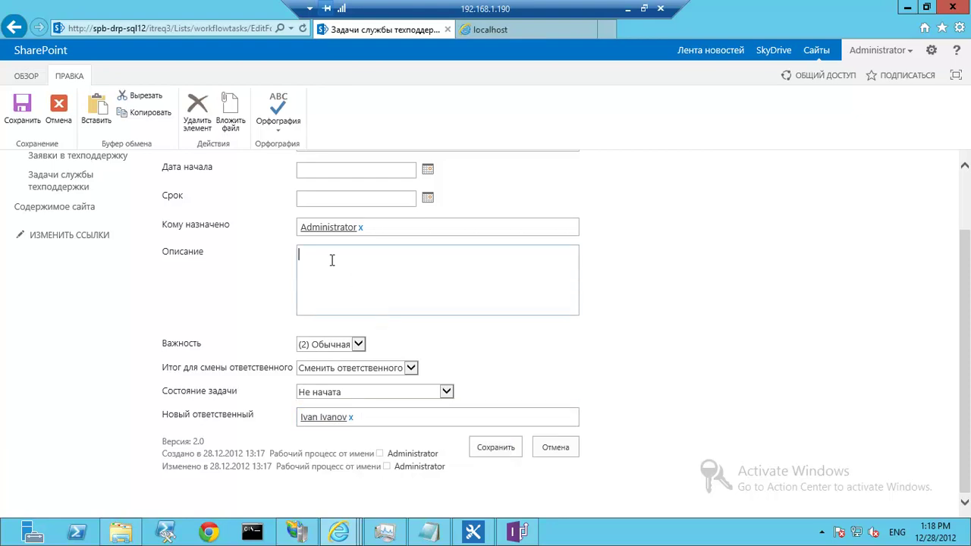
pyautogui.click(402, 393)
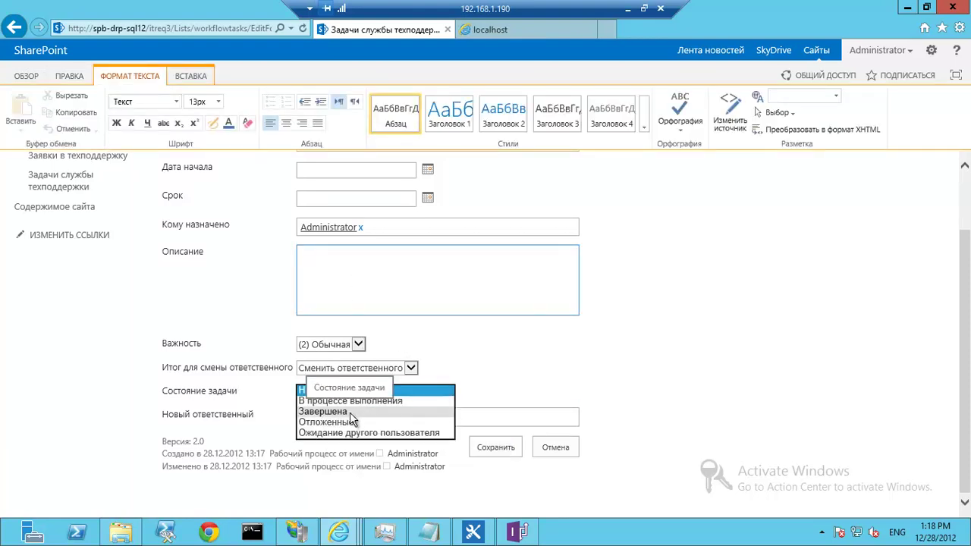
pyautogui.click(350, 412)
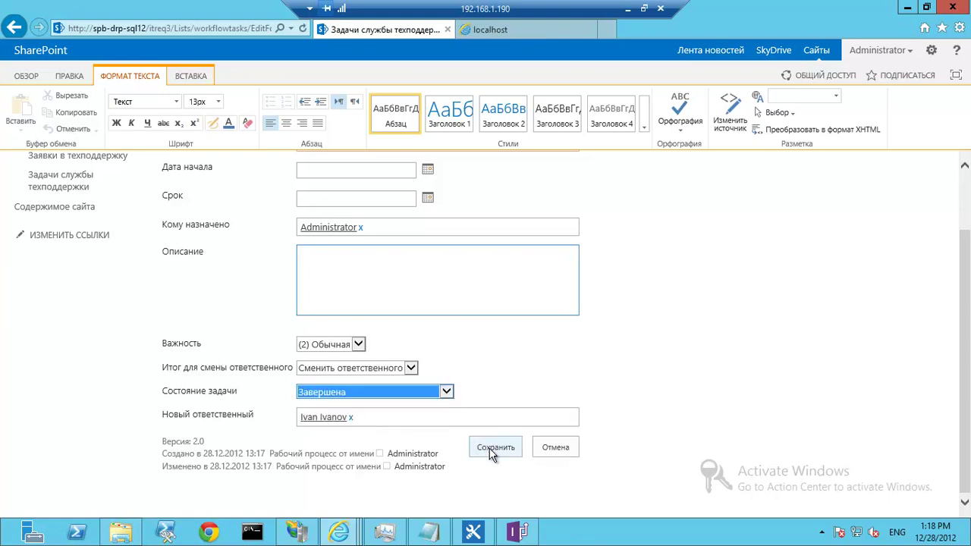
pyautogui.click(494, 447)
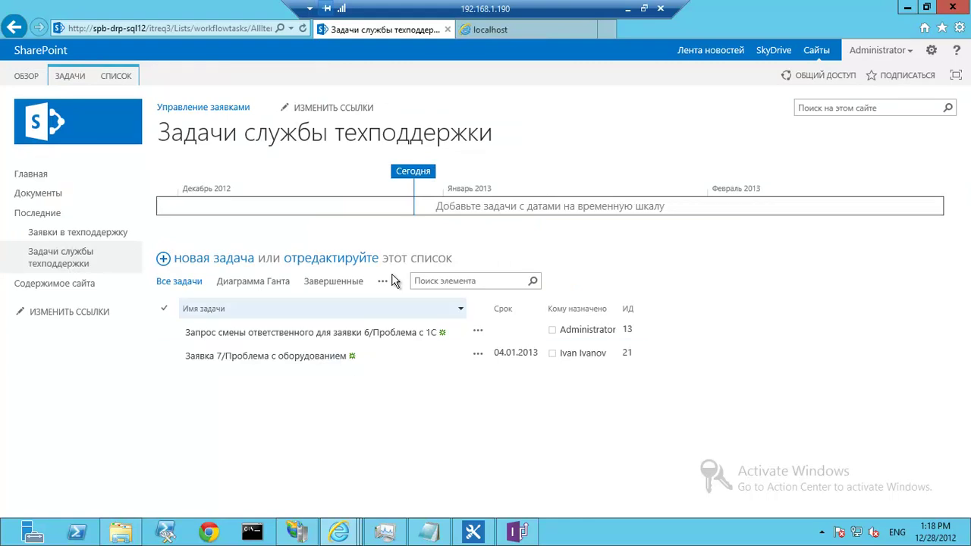
# Refresh the support task list, then open request 12/Неизвестная проблема and review its state, comments and responsible person
pyautogui.click(302, 29)
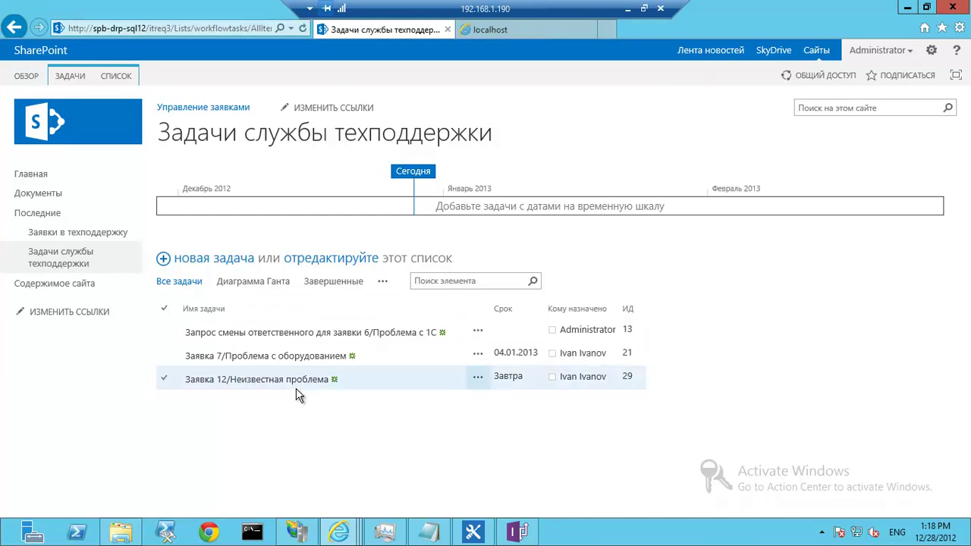
pyautogui.click(164, 378)
pyautogui.click(72, 232)
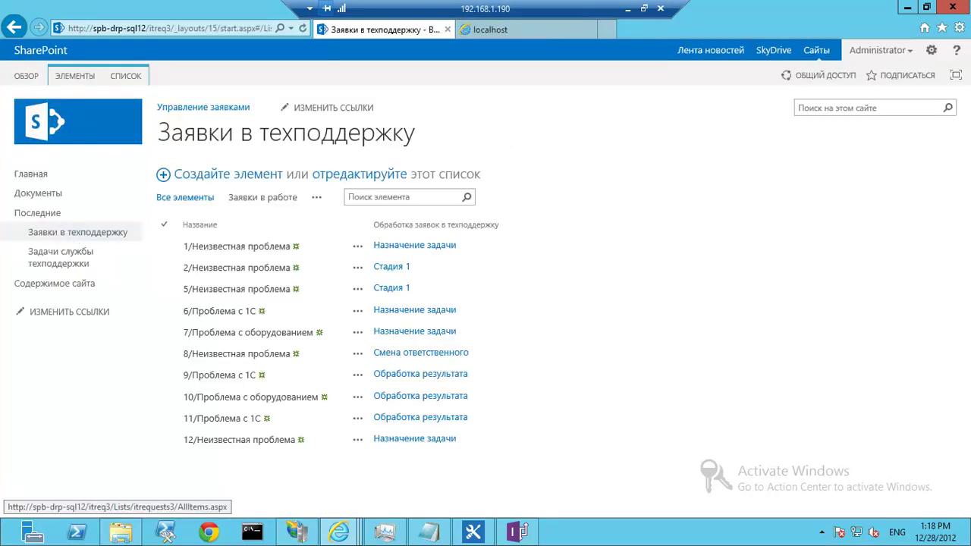
pyautogui.click(270, 446)
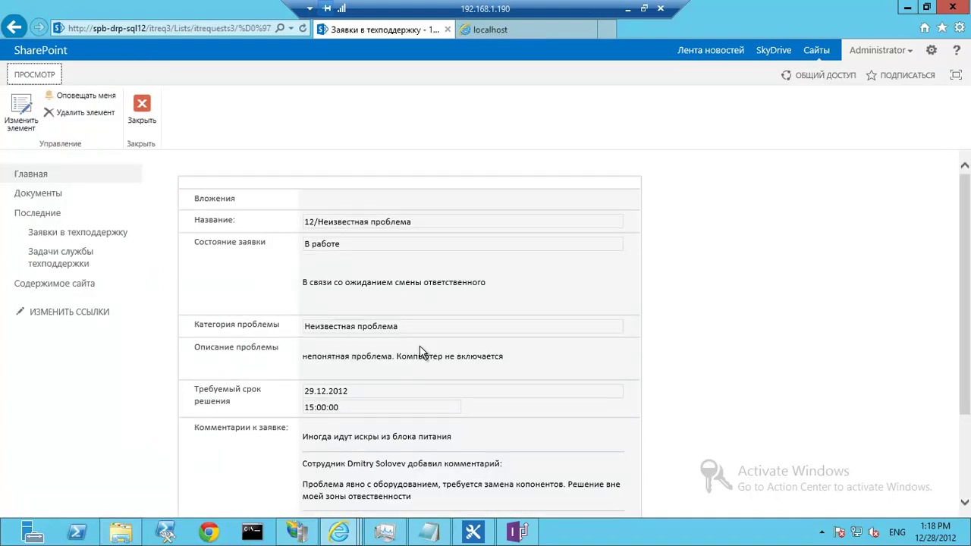
pyautogui.scroll(-3, 421, 353)
pyautogui.scroll(-1, 417, 351)
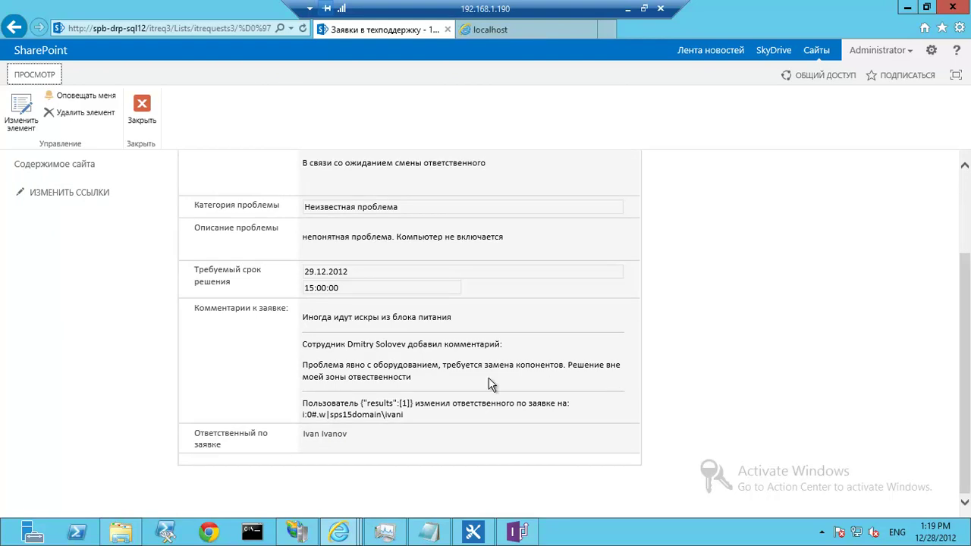
pyautogui.scroll(3, 497, 444)
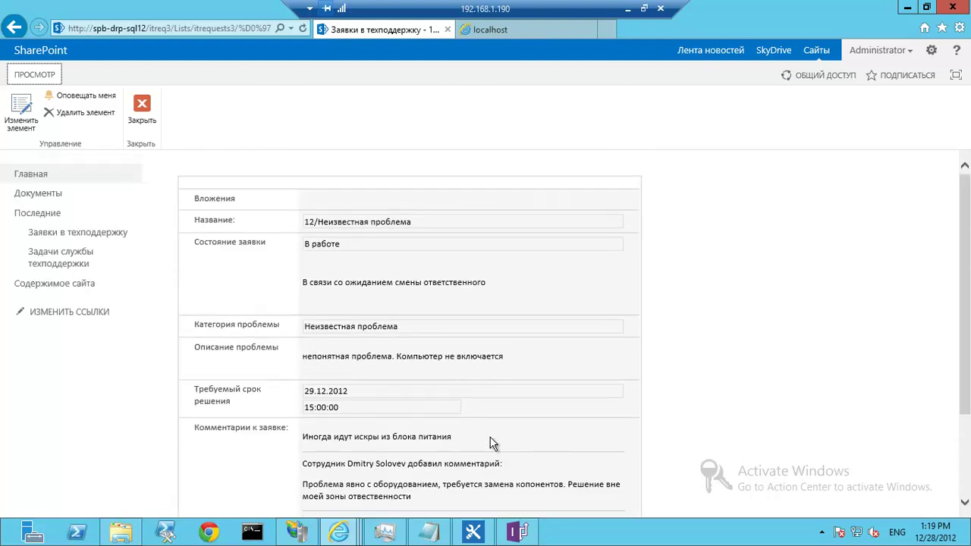
pyautogui.moveTo(305, 242); pyautogui.dragTo(381, 256)
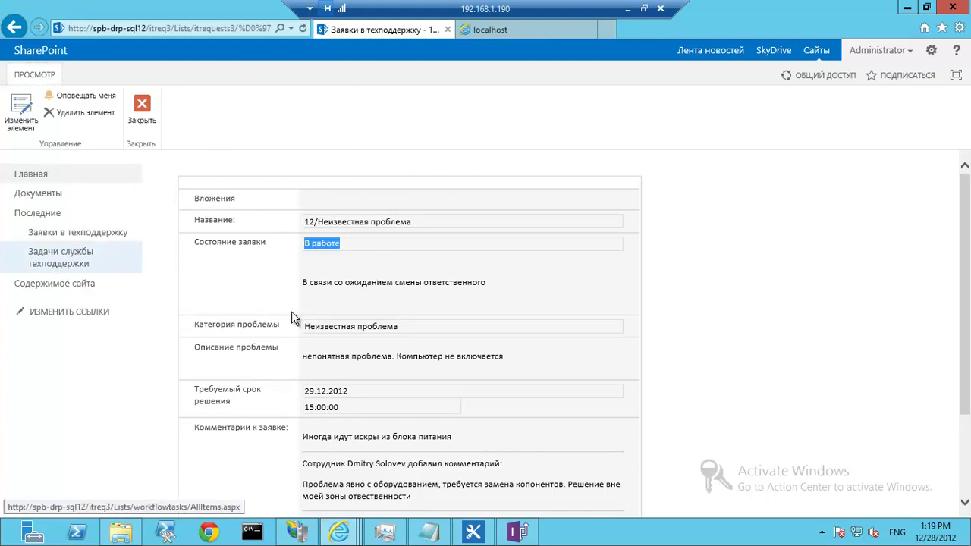
# Edit the support task for request 12/Неизвестная проблема with the comment "Заменен блок питания в связи с технической неисправностью" and complete it as Утвержден
pyautogui.click(55, 241)
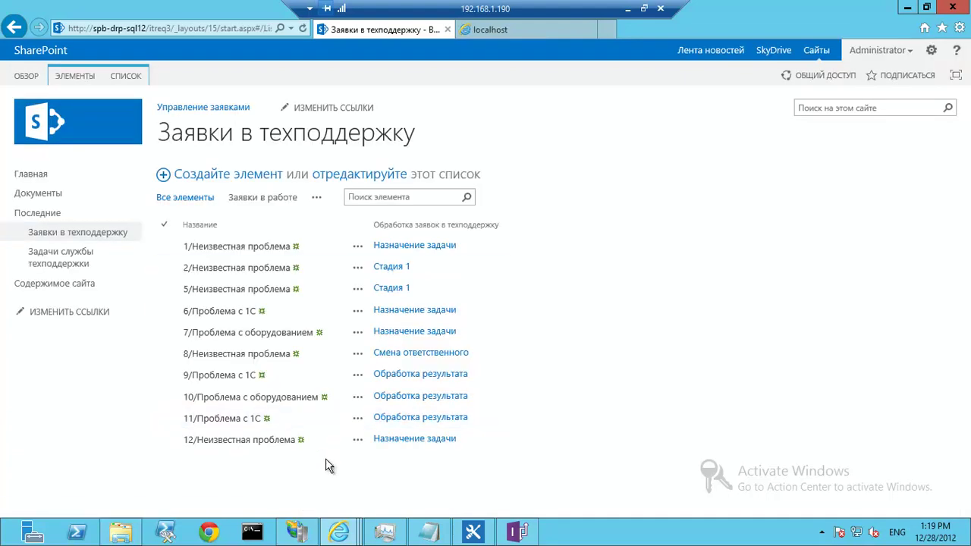
pyautogui.click(67, 270)
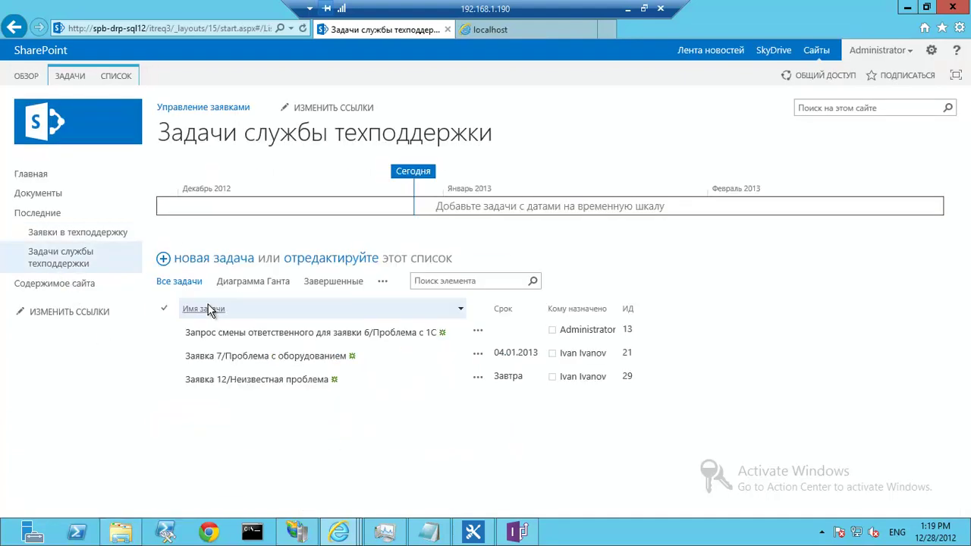
pyautogui.click(247, 379)
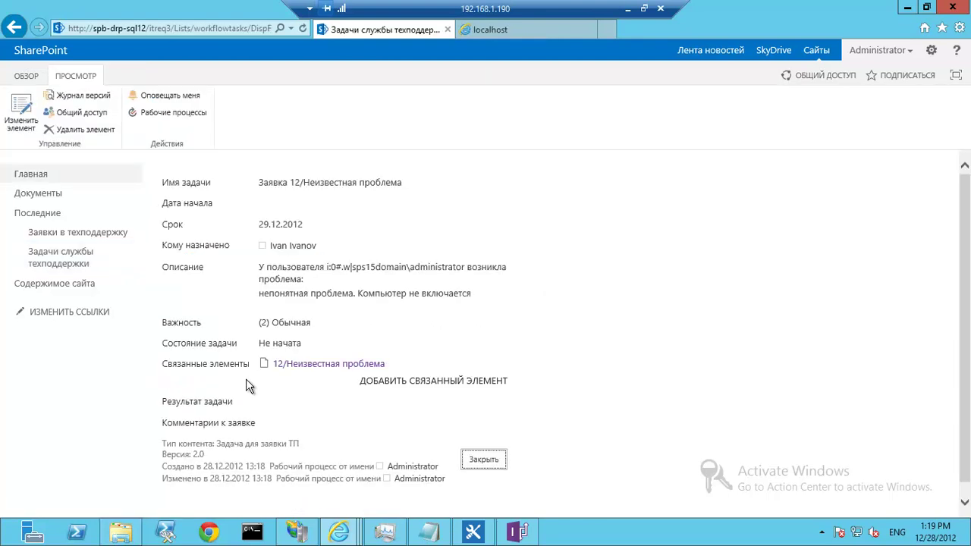
pyautogui.click(12, 111)
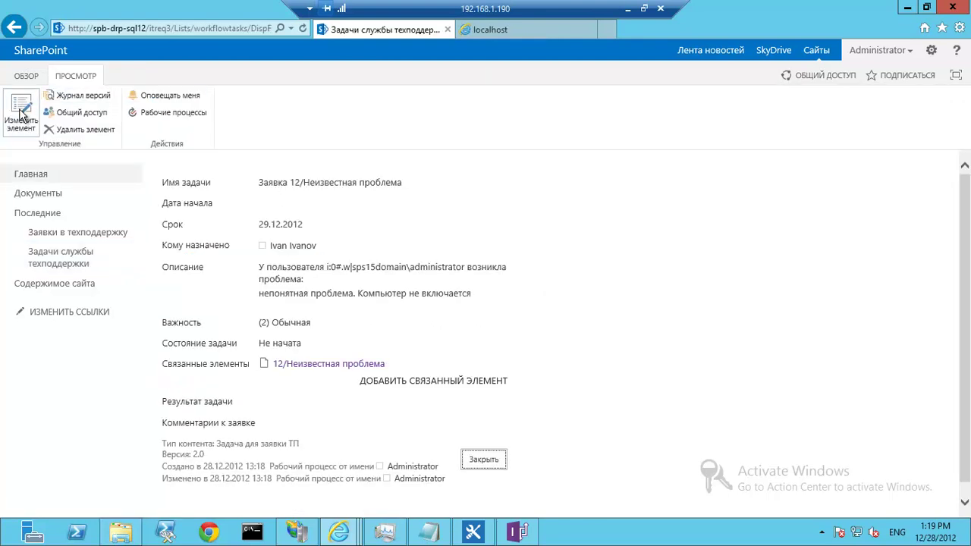
pyautogui.scroll(-3, 414, 357)
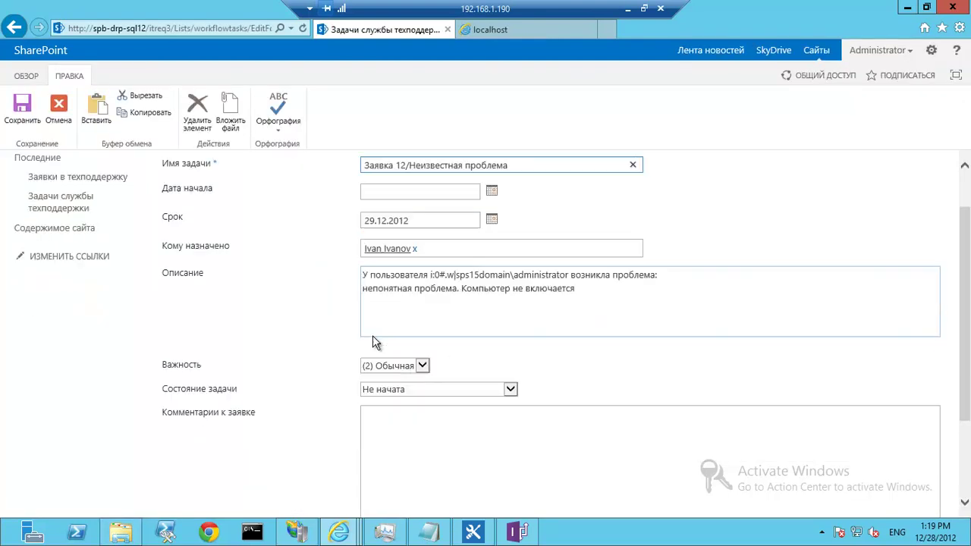
pyautogui.click(474, 348)
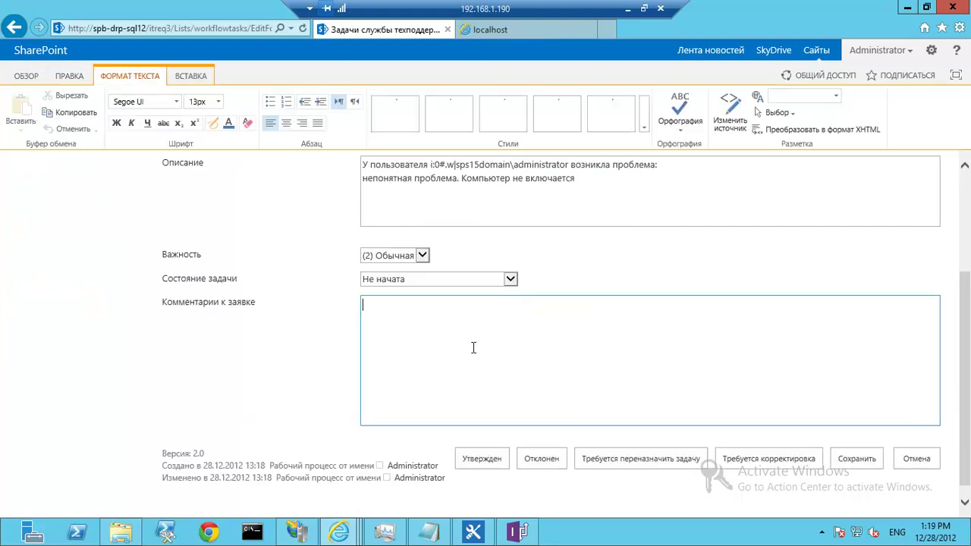
pyautogui.hotkey('alt', 'shift')
pyautogui.write('Заменен')
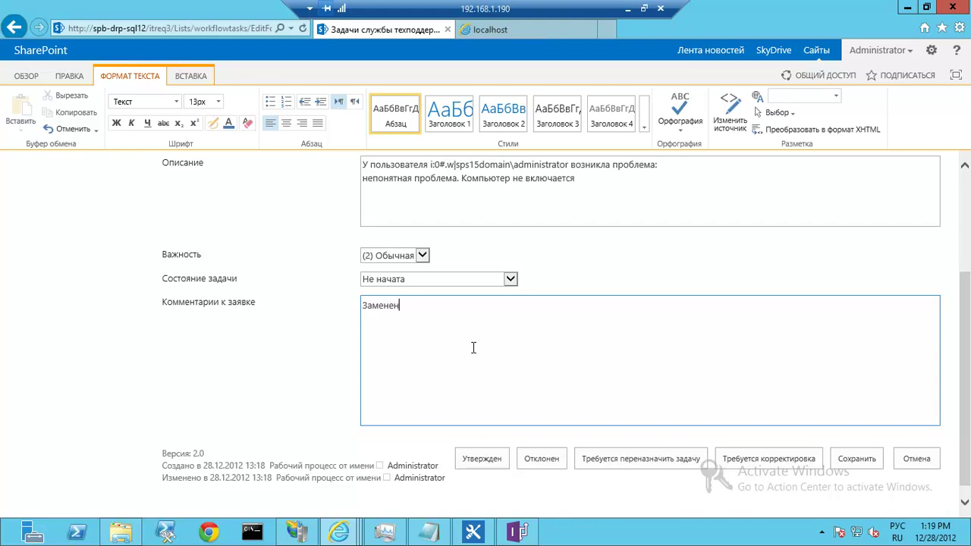
pyautogui.write('блок питания в связи с технической неисправностью')
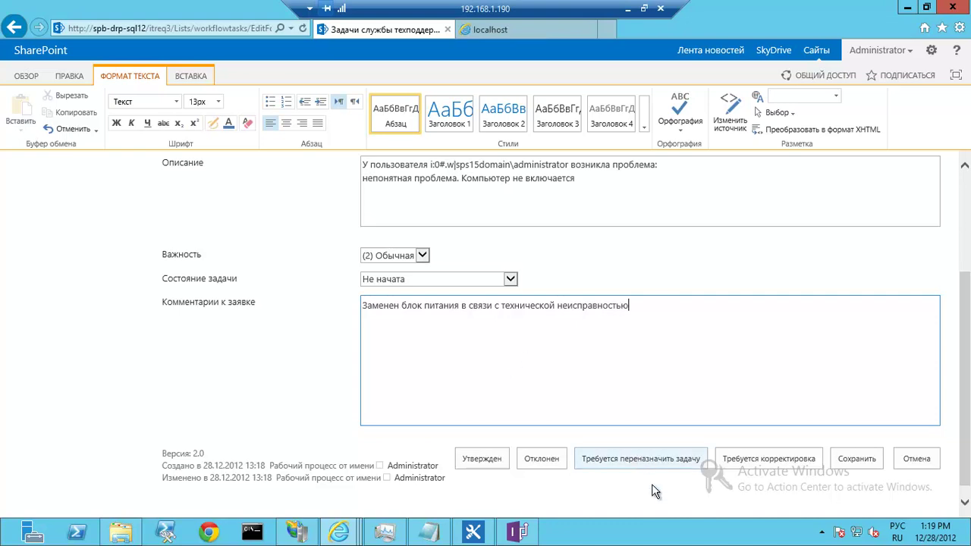
pyautogui.click(497, 459)
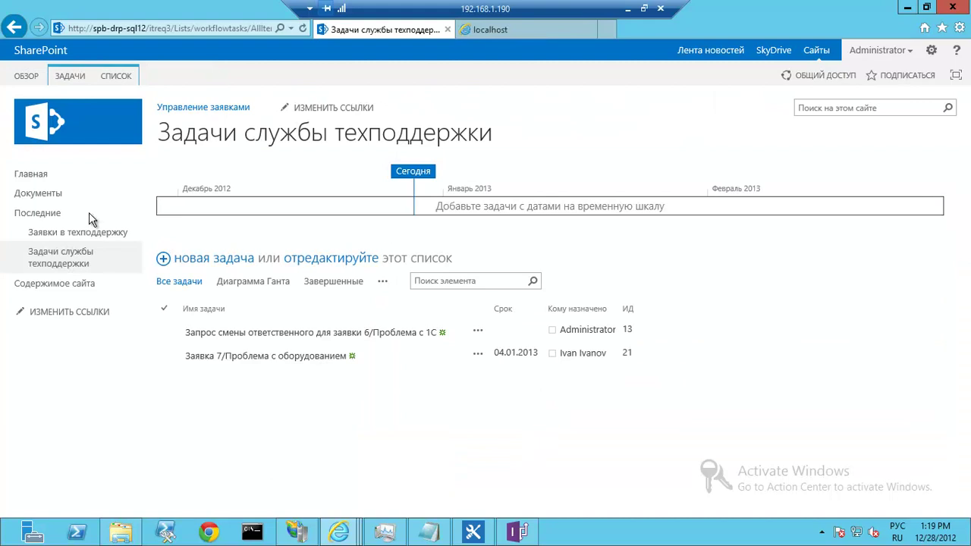
# Open the Заявки в техподдержку list and compare its Заявки в работе view with the Все элементы view
pyautogui.click(62, 233)
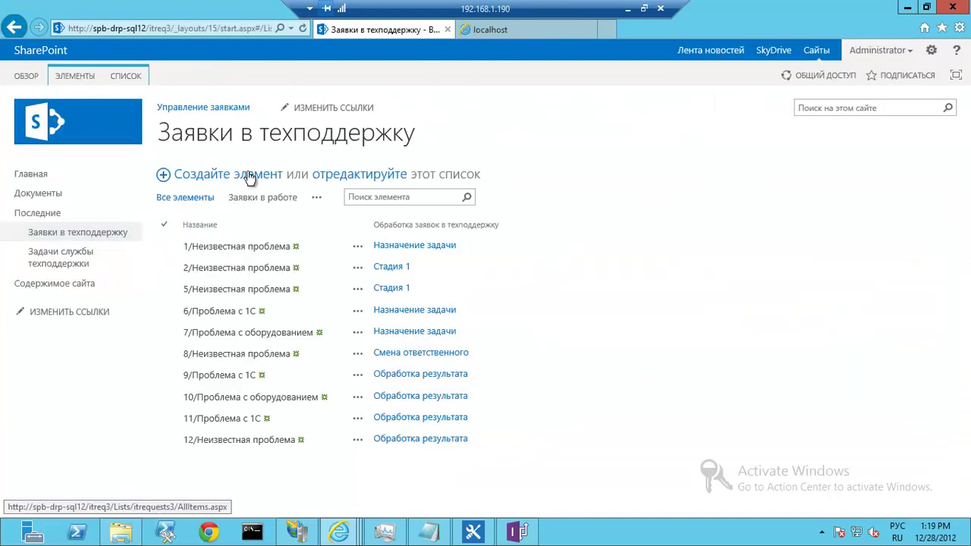
pyautogui.click(239, 198)
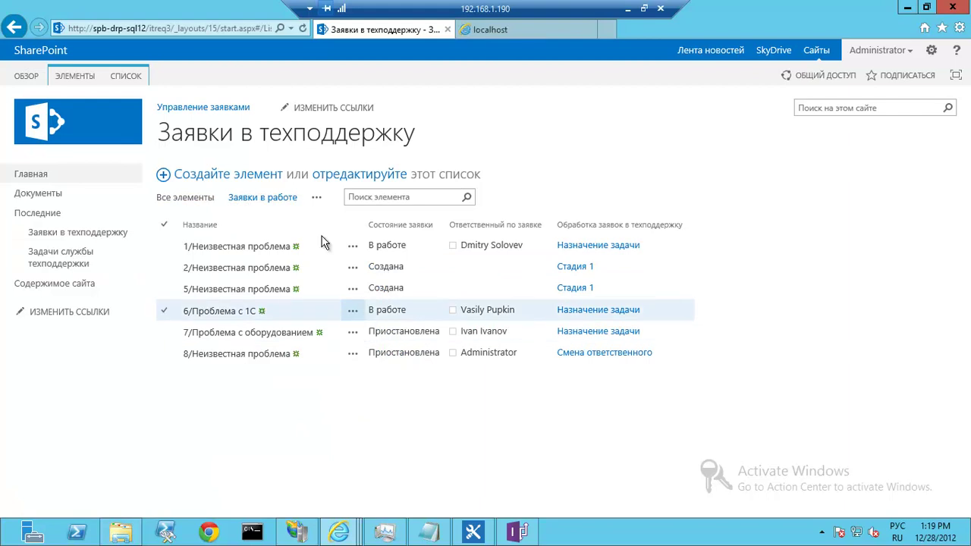
pyautogui.click(202, 201)
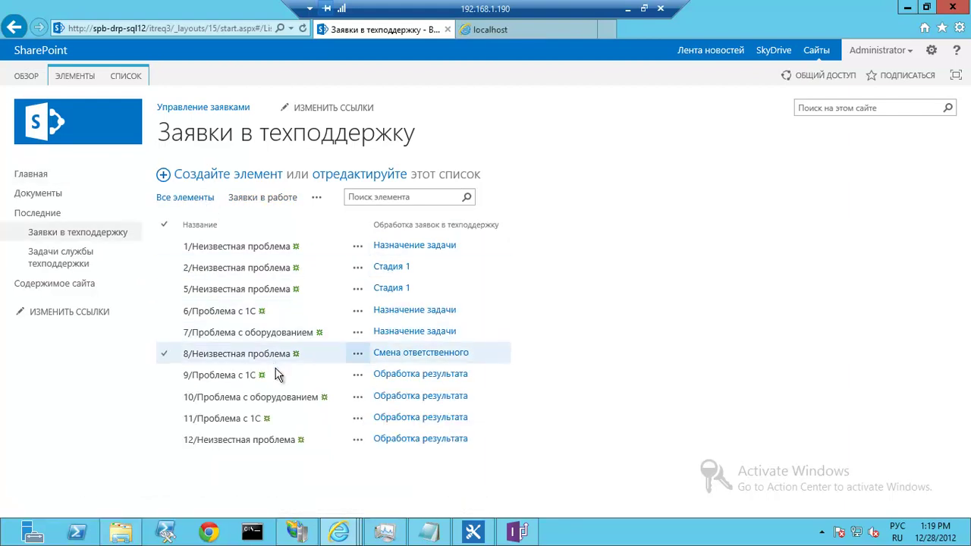
# Open request 12/Неизвестная проблема, review its state, closing date, closing comment and comment history, and close the request
pyautogui.click(244, 440)
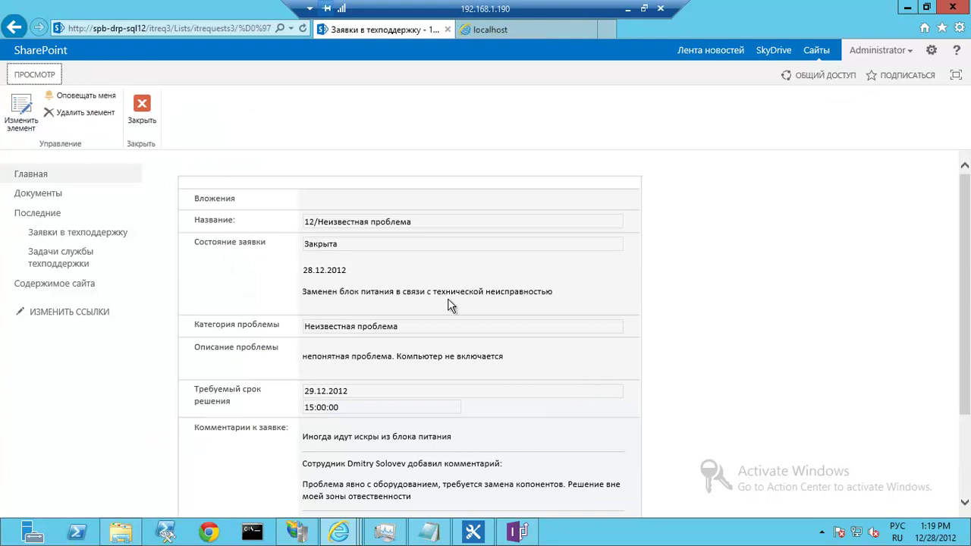
pyautogui.scroll(-1, 323, 269)
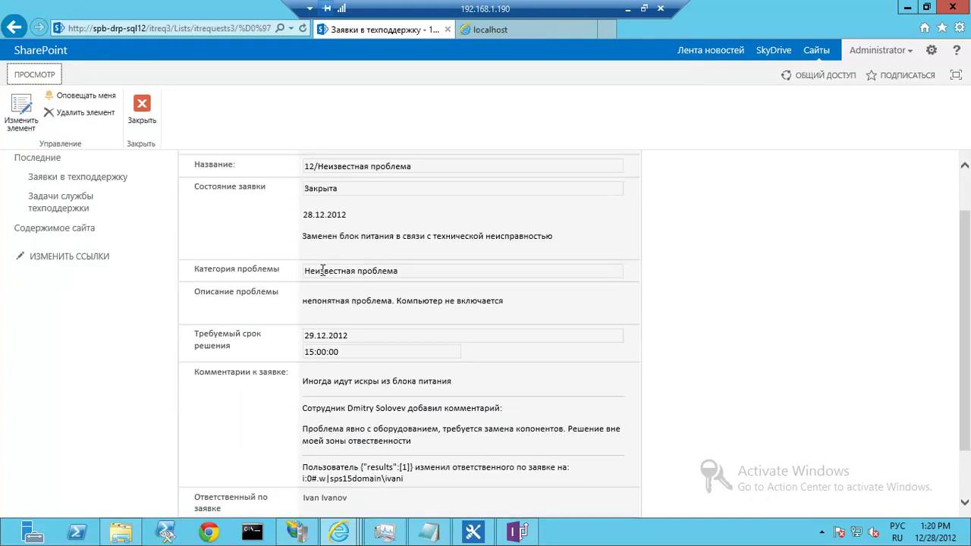
pyautogui.click(305, 216)
pyautogui.moveTo(350, 215); pyautogui.dragTo(296, 219)
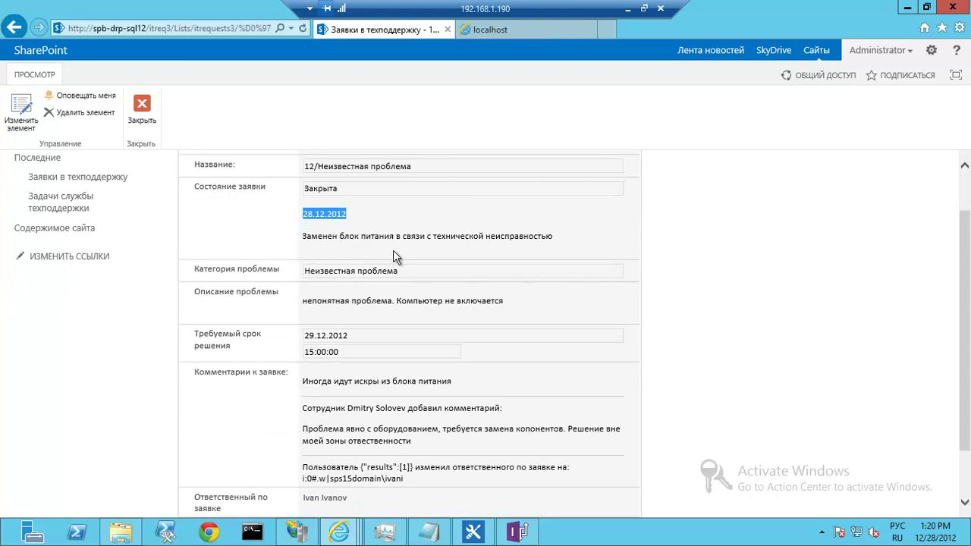
pyautogui.moveTo(567, 238); pyautogui.dragTo(338, 236)
pyautogui.click(340, 241)
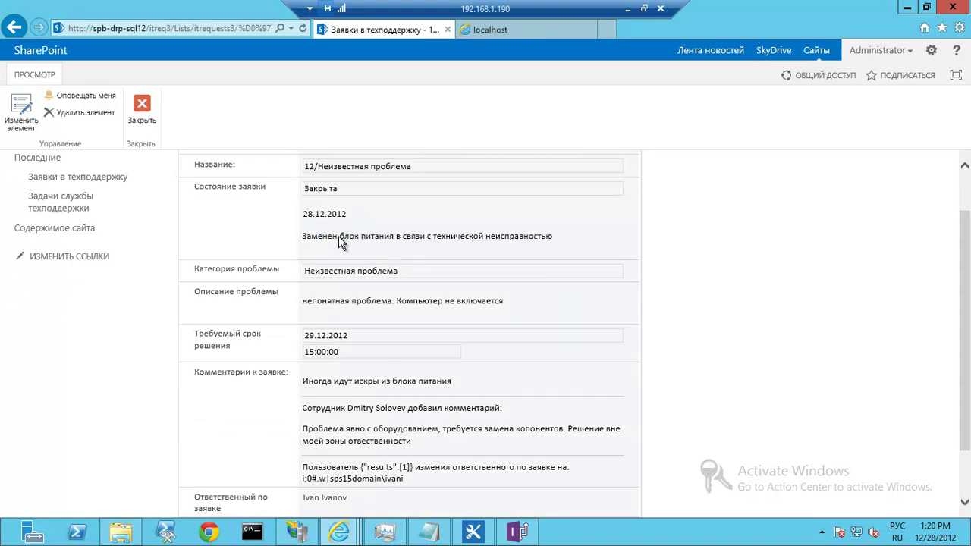
pyautogui.scroll(-2, 407, 349)
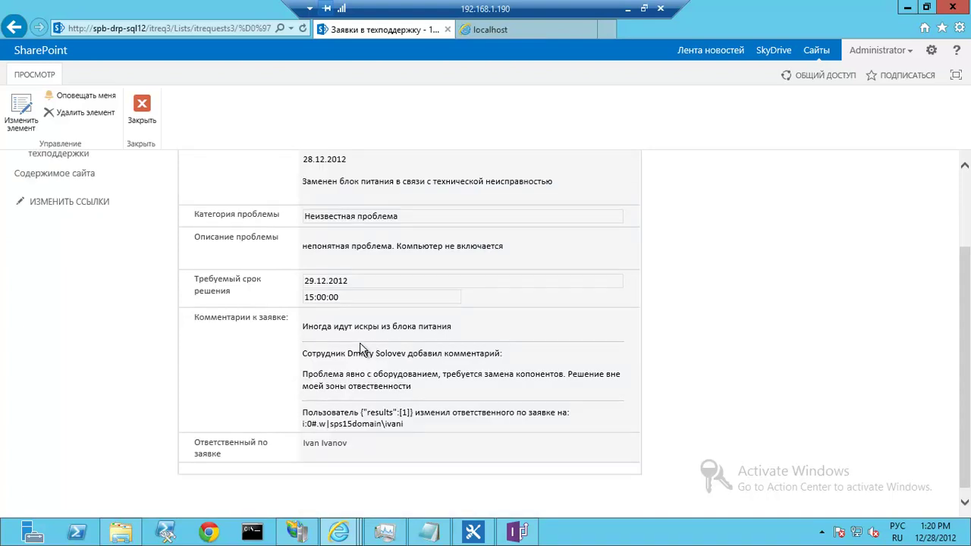
pyautogui.scroll(-1, 356, 347)
pyautogui.scroll(3, 356, 347)
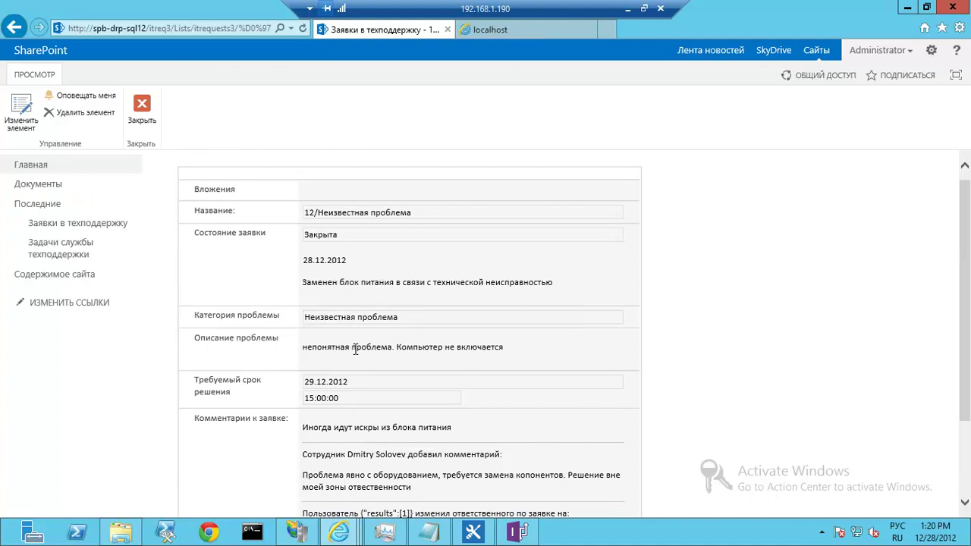
pyautogui.scroll(-3, 356, 349)
pyautogui.scroll(3, 422, 387)
pyautogui.click(146, 120)
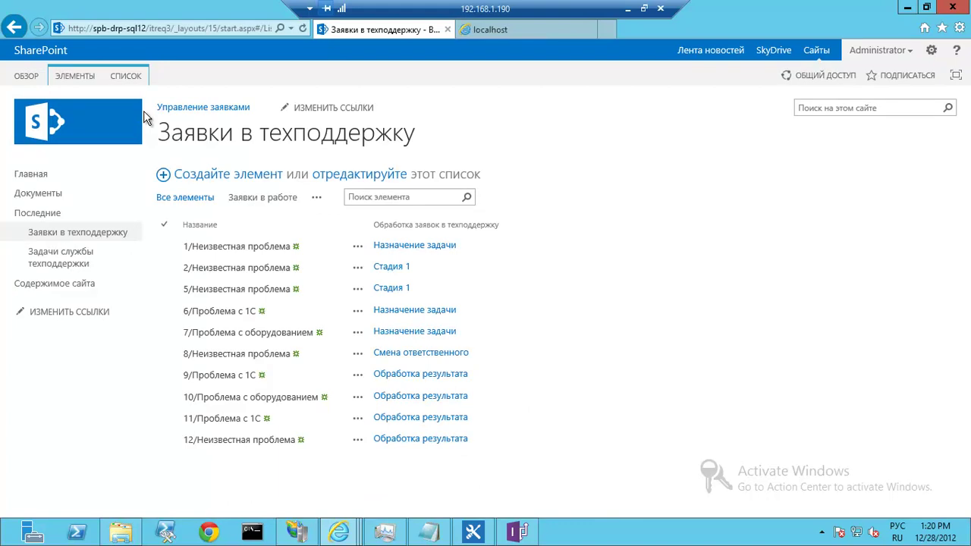
# Switch to SharePoint Designer and display the site's content types in the itrequests group
pyautogui.click(478, 532)
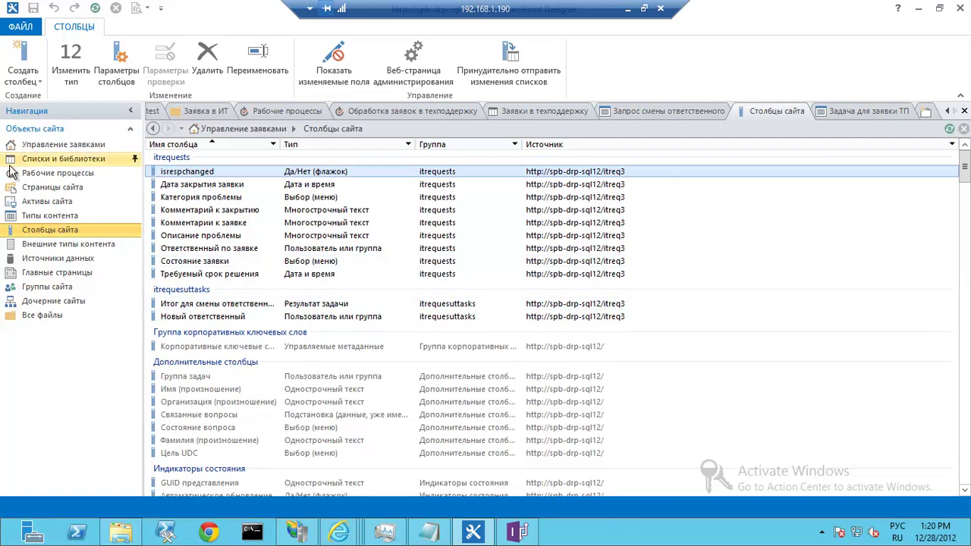
pyautogui.click(44, 216)
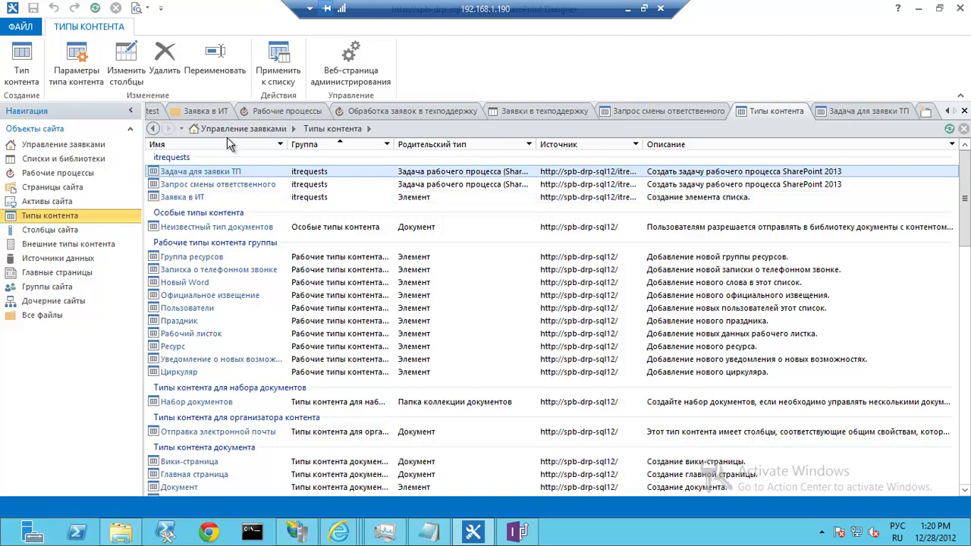
# Switch to the browser, open the settings of the Заявки в техподдержку list, and review its content type, columns and views
pyautogui.click(339, 533)
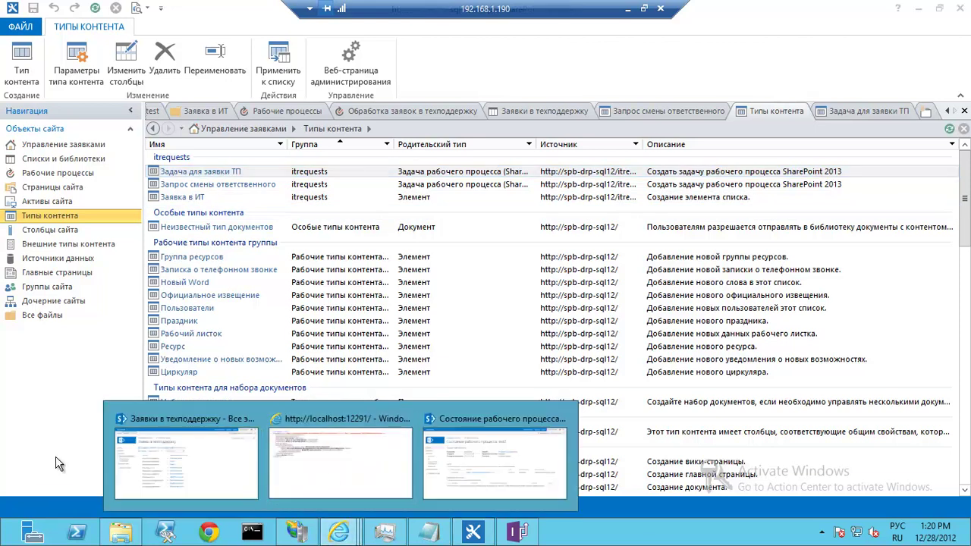
pyautogui.click(179, 459)
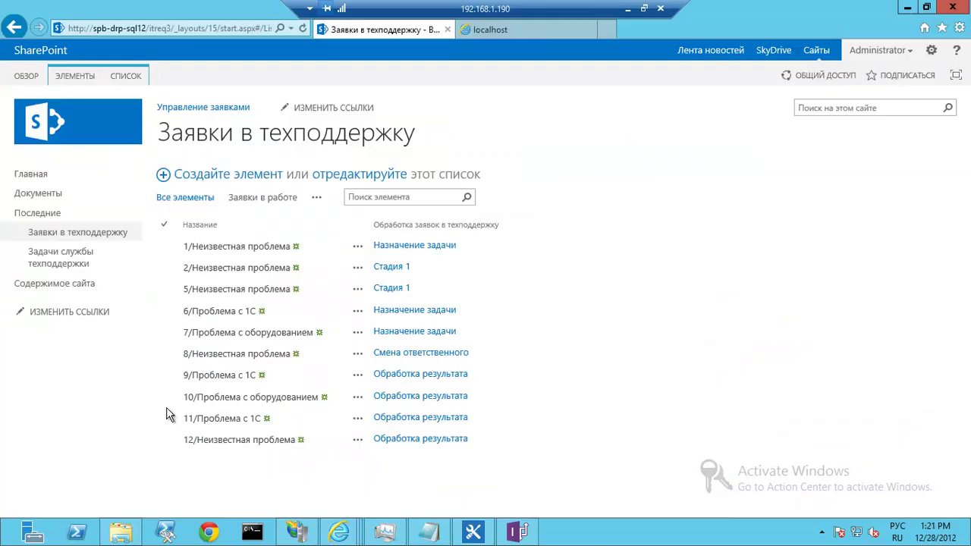
pyautogui.click(140, 76)
pyautogui.click(847, 126)
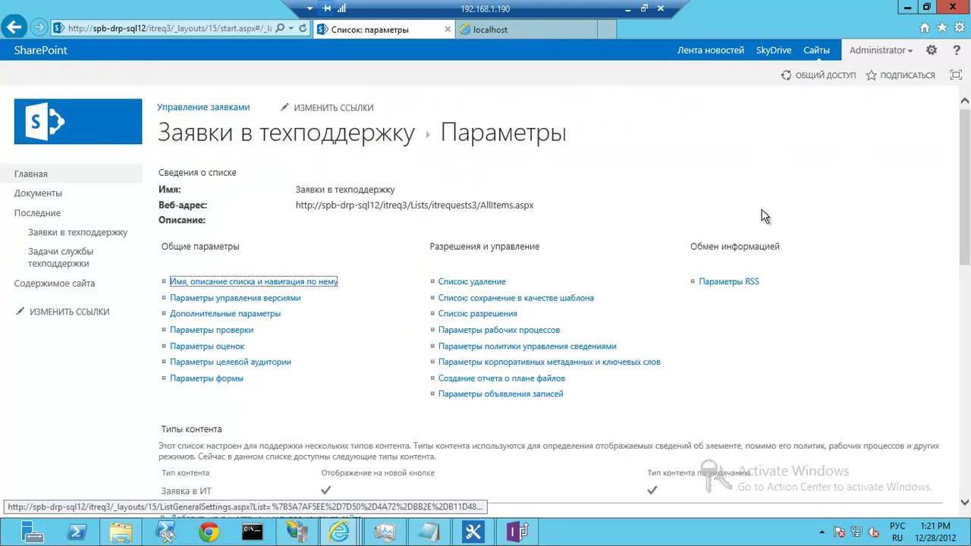
pyautogui.scroll(-5, 391, 429)
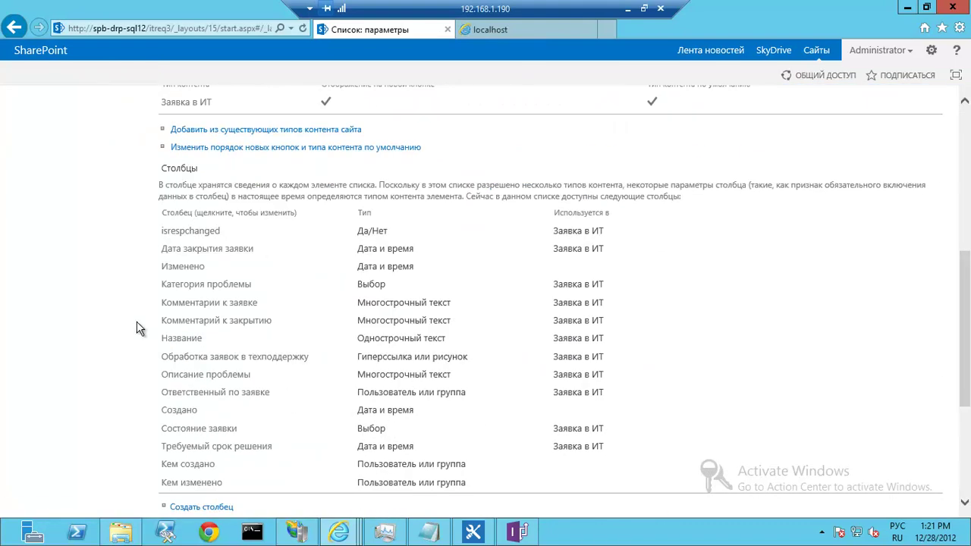
pyautogui.scroll(-3, 203, 323)
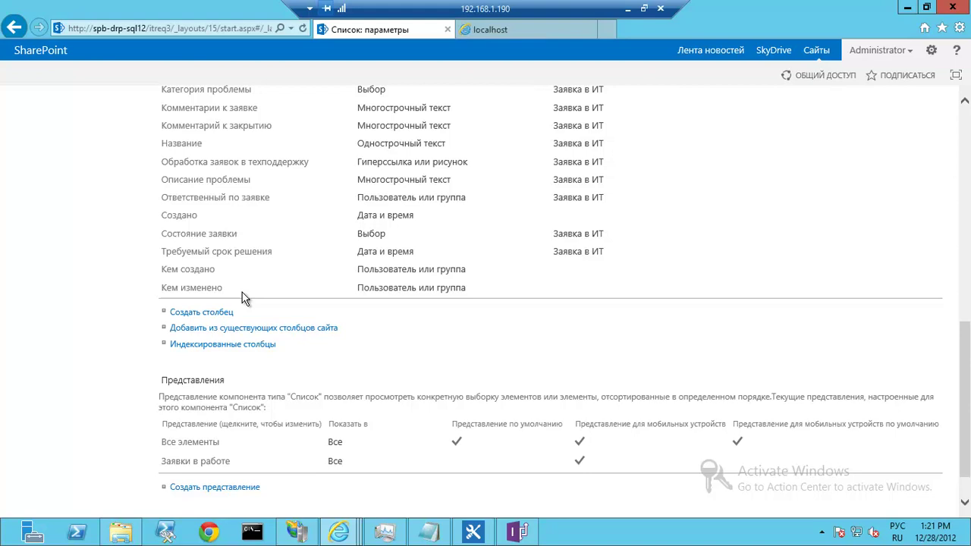
# Switch to SharePoint Designer and open the column editor of the Заявка в ИТ content type
pyautogui.click(472, 530)
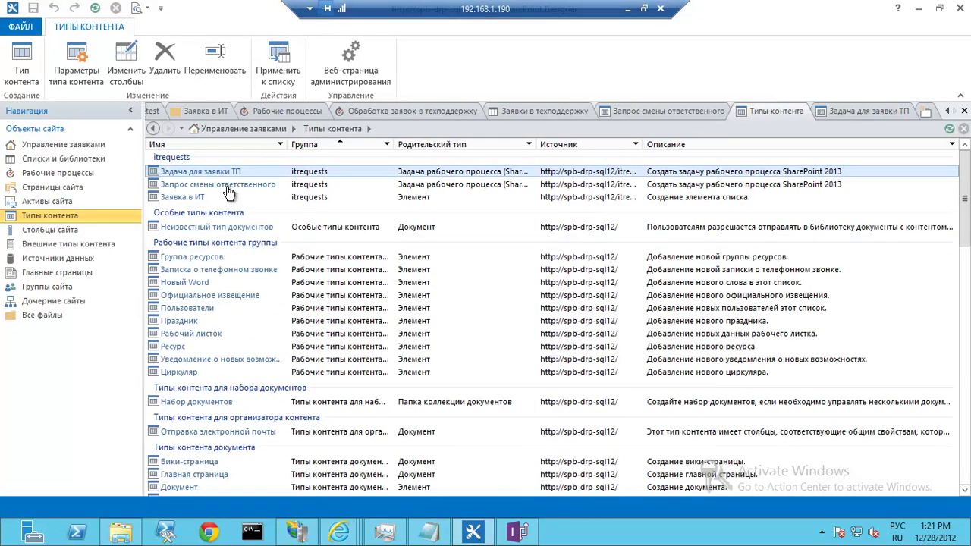
pyautogui.doubleClick(186, 197)
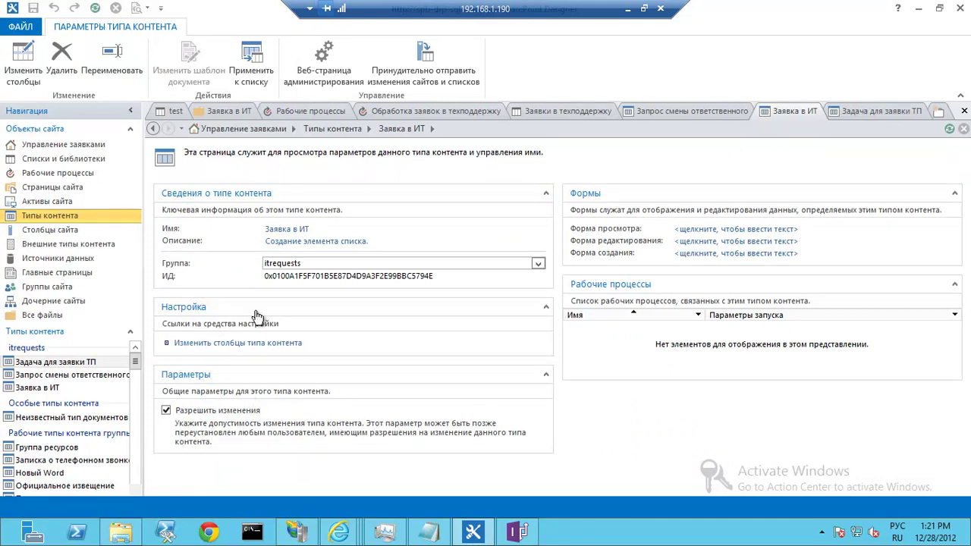
pyautogui.click(253, 346)
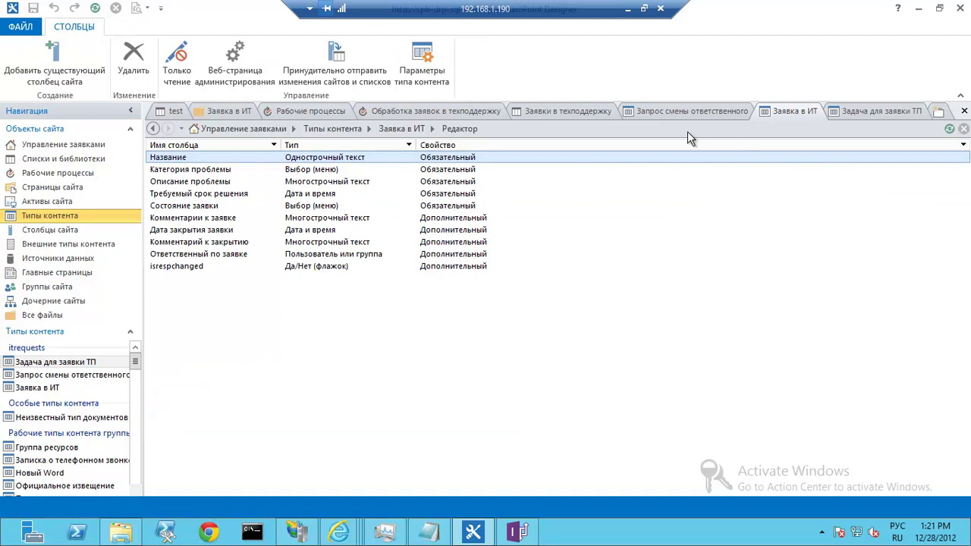
# In the site columns, examine the choices and default value of the Категория проблемы column, leaving its settings unchanged
pyautogui.click(47, 230)
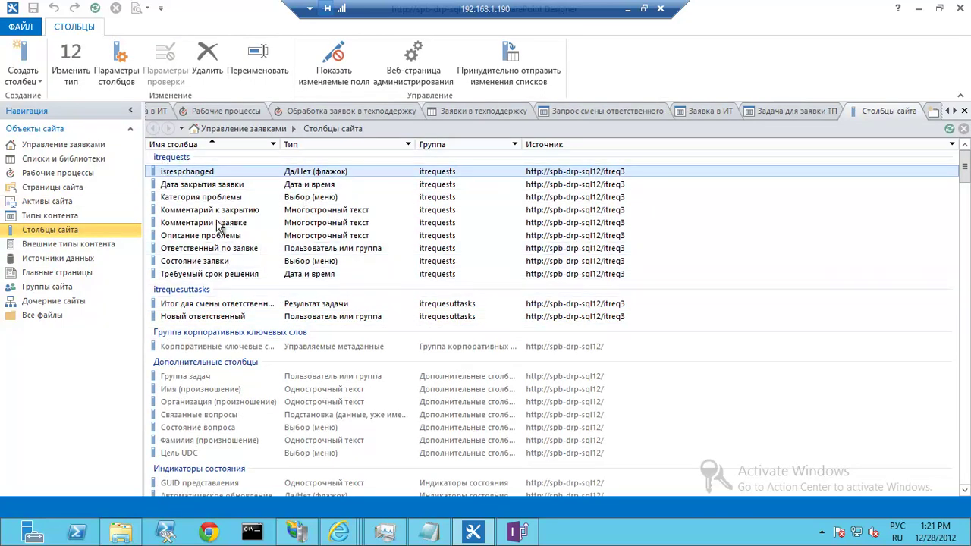
pyautogui.click(220, 186)
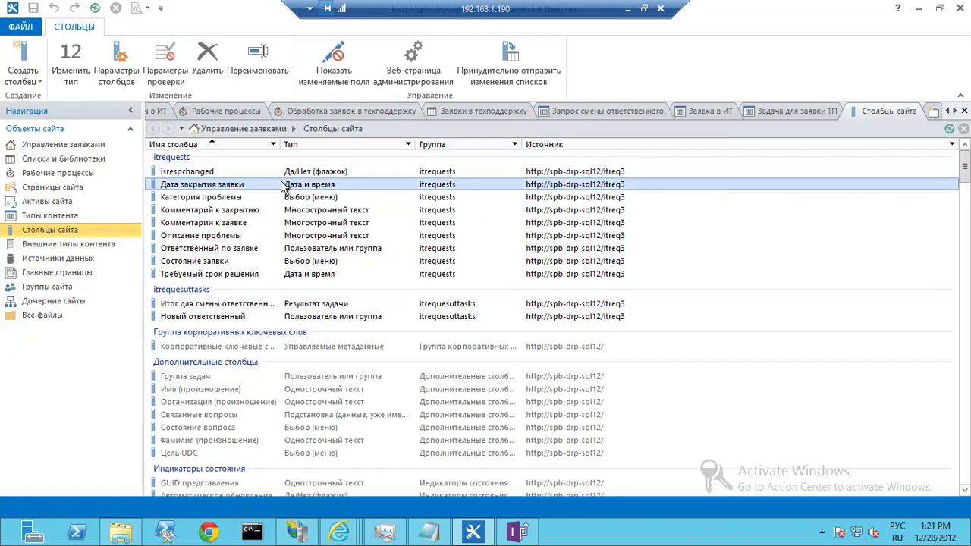
pyautogui.click(216, 199)
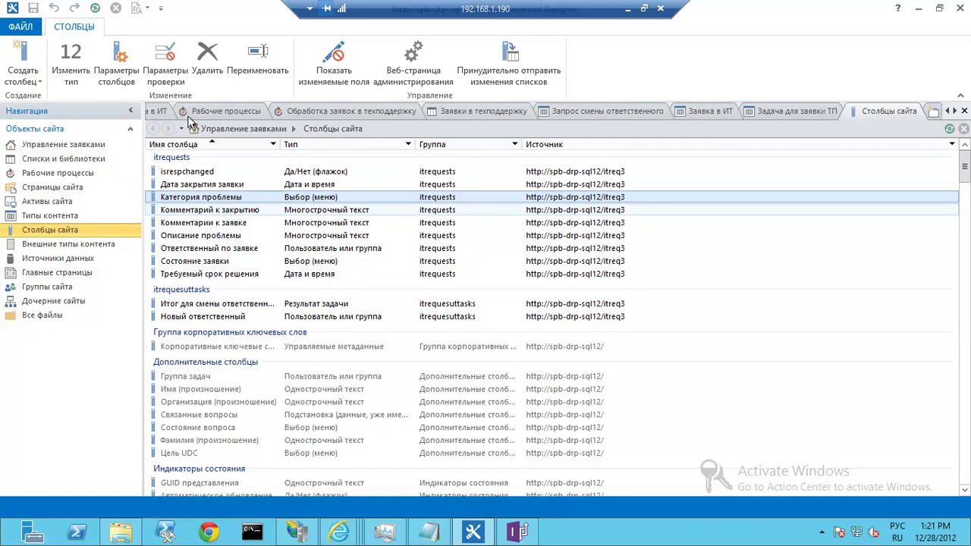
pyautogui.click(116, 64)
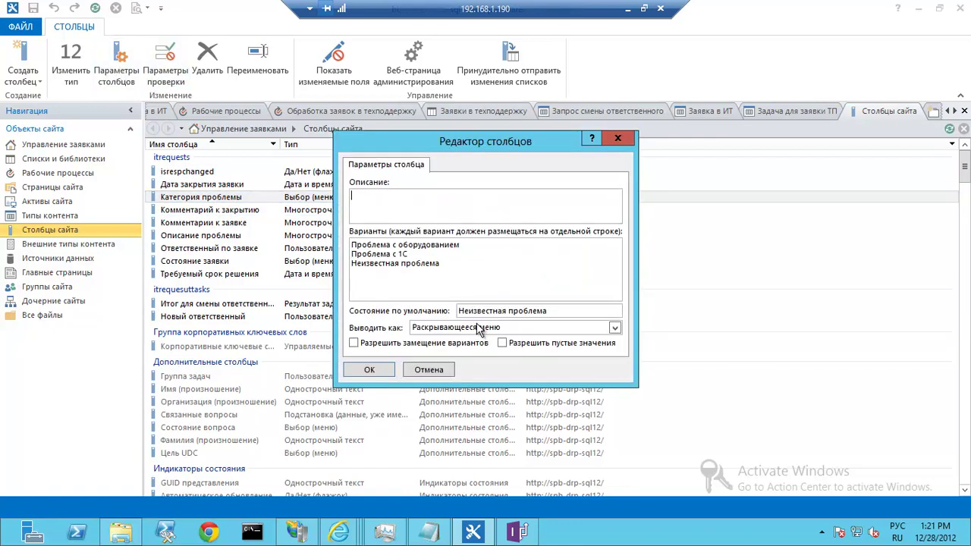
pyautogui.moveTo(444, 263); pyautogui.dragTo(312, 240)
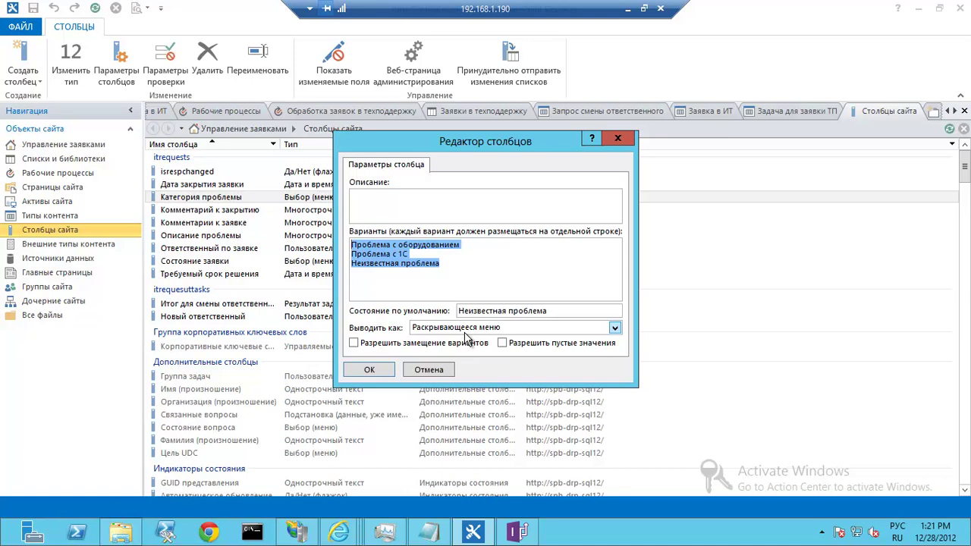
pyautogui.click(445, 265)
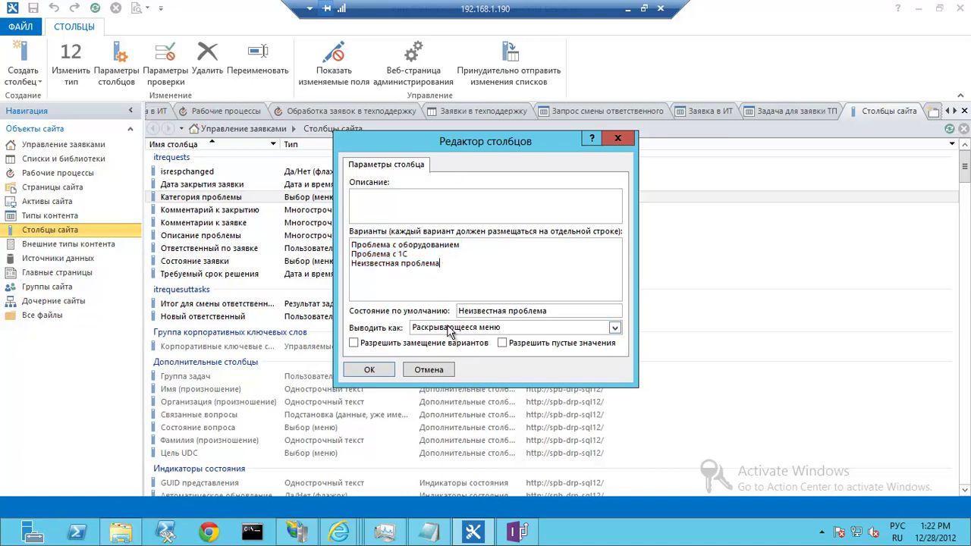
pyautogui.click(428, 370)
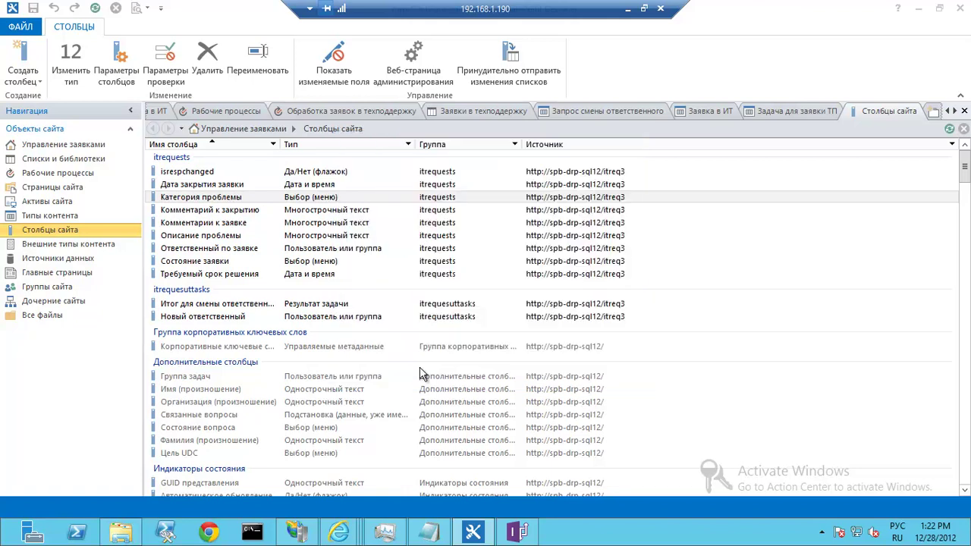
# Go through the remaining itrequests site columns from Комментарий к закрытию to Требуемый срок решения, checking their types
pyautogui.click(258, 211)
pyautogui.click(223, 225)
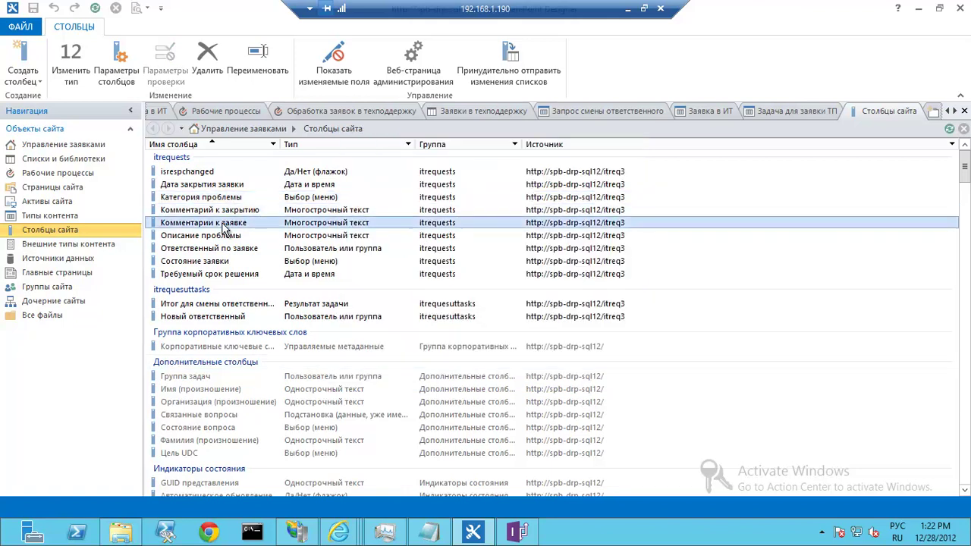
pyautogui.click(220, 237)
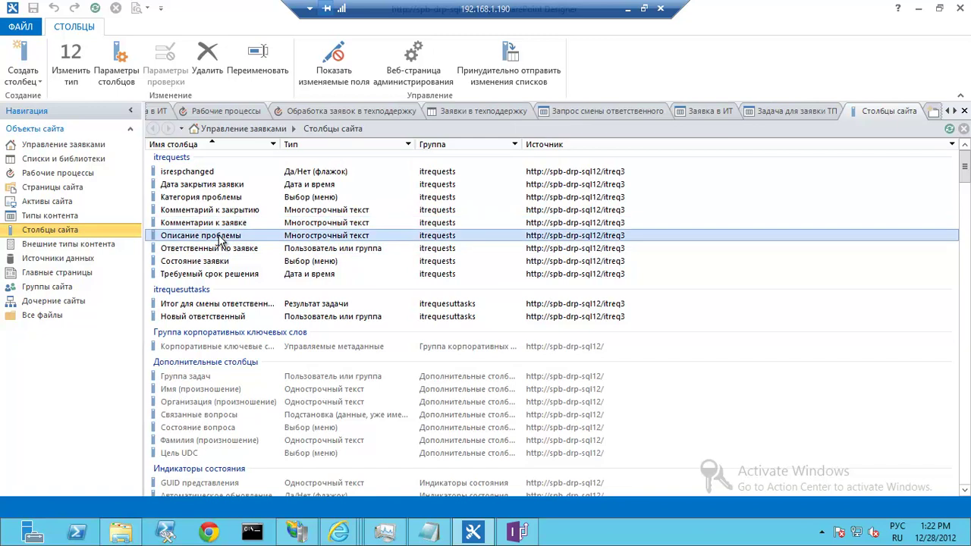
pyautogui.click(229, 250)
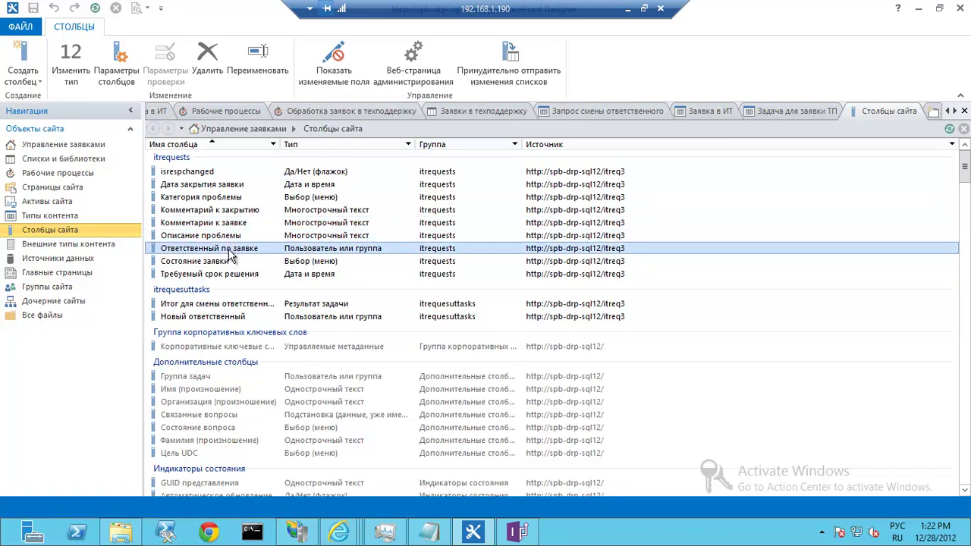
pyautogui.click(216, 262)
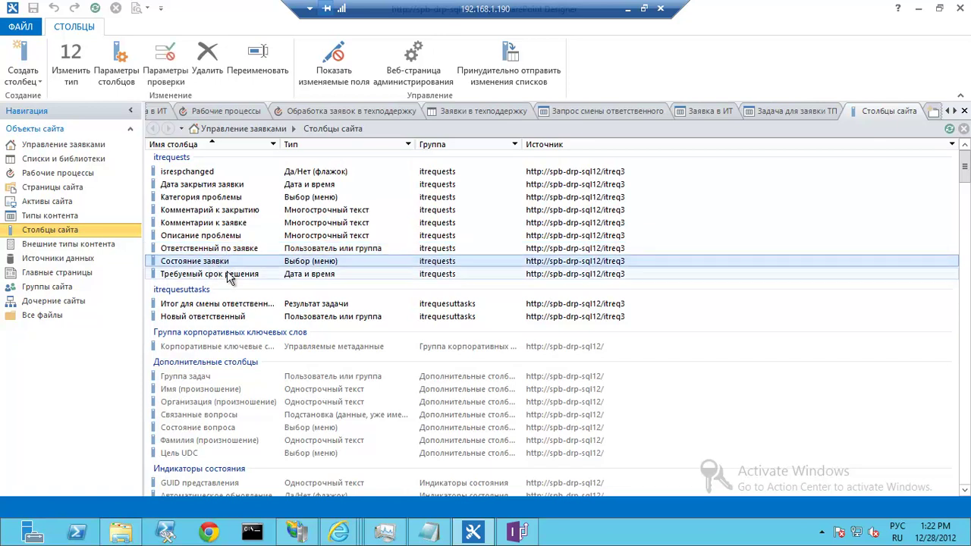
pyautogui.click(223, 274)
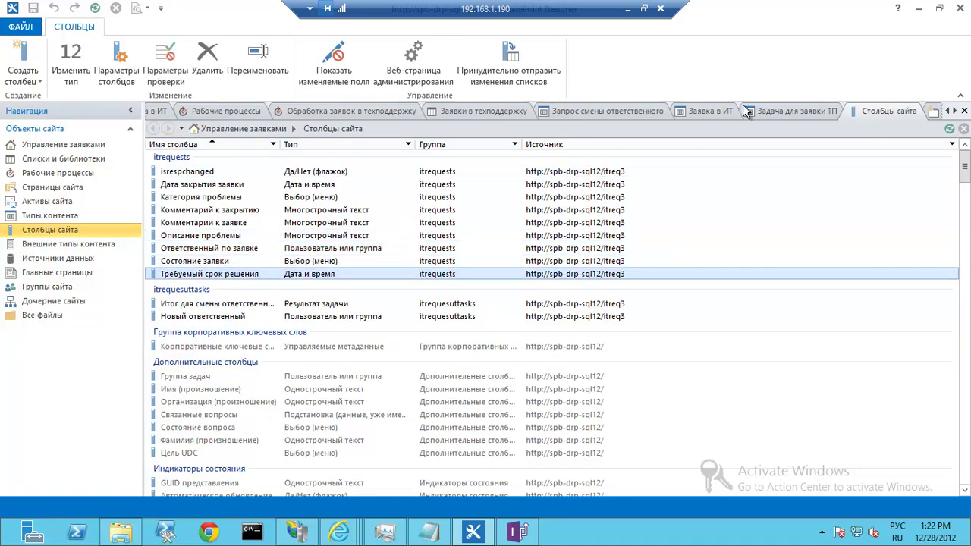
# Return to the Заявка в ИТ column editor and start adding an existing site column to the content type
pyautogui.click(708, 114)
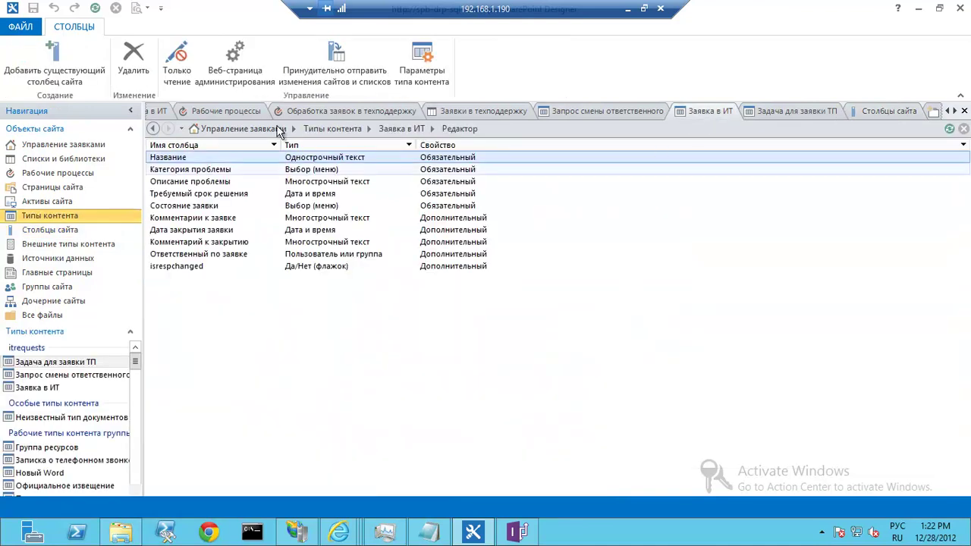
pyautogui.click(47, 62)
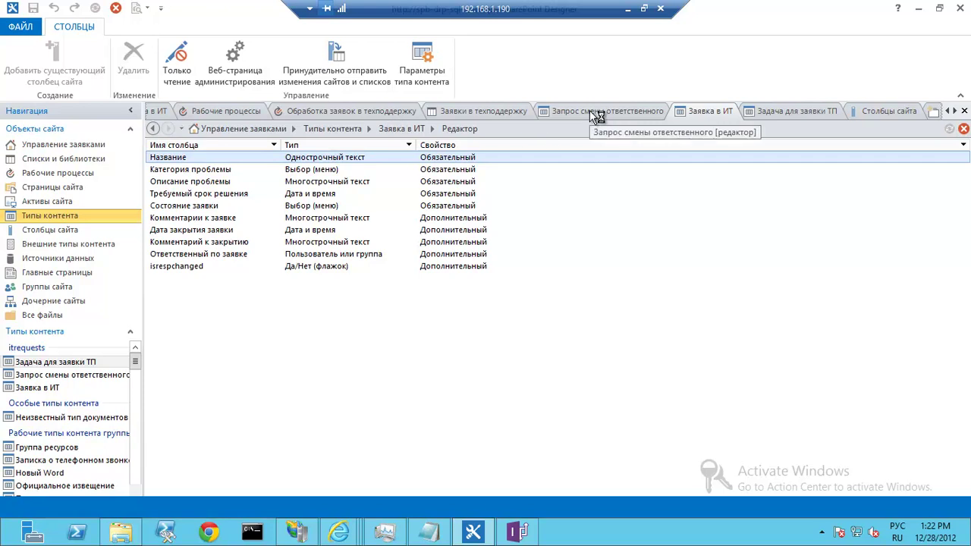
# Switch to the browser, open the settings of the Задачи службы техподдержки list, and review its content types
pyautogui.moveTo(341, 531)
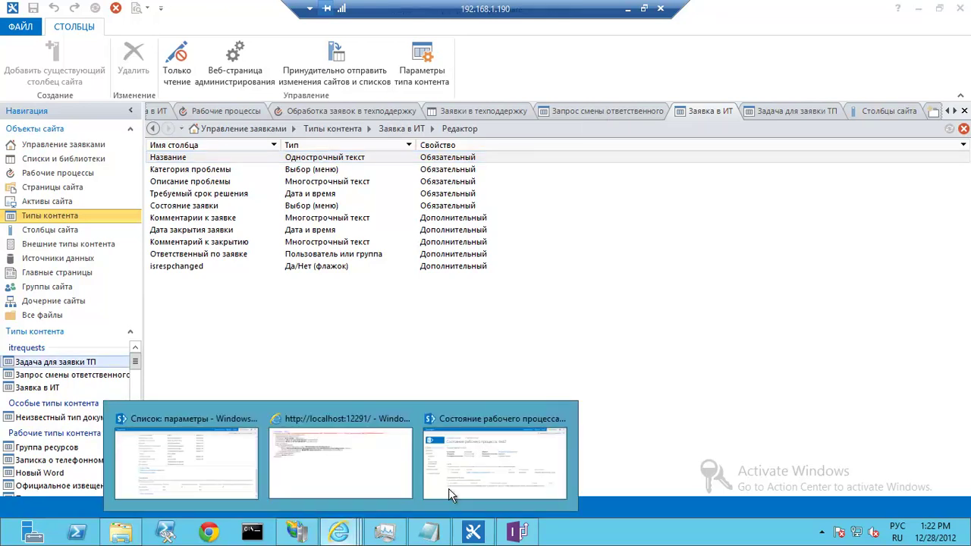
pyautogui.click(199, 467)
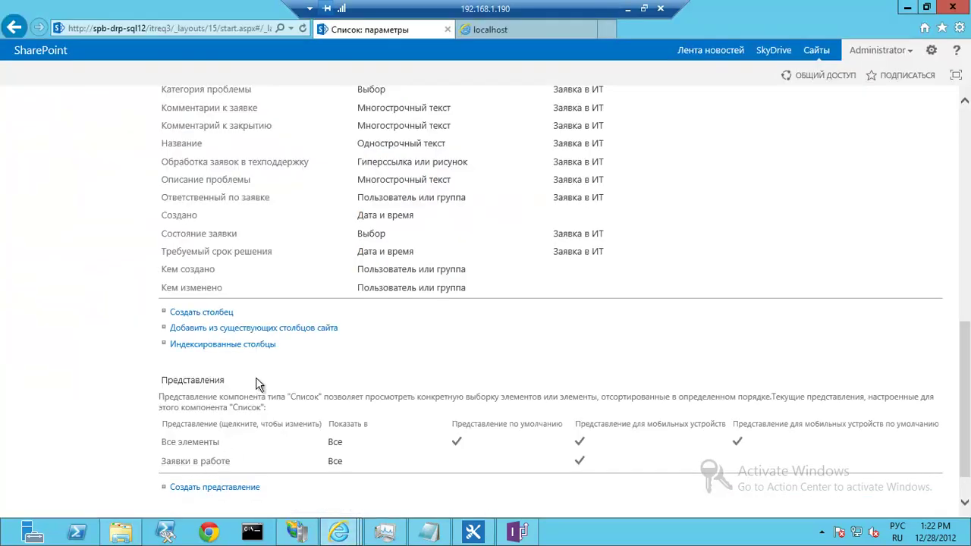
pyautogui.scroll(7, 254, 375)
pyautogui.click(76, 262)
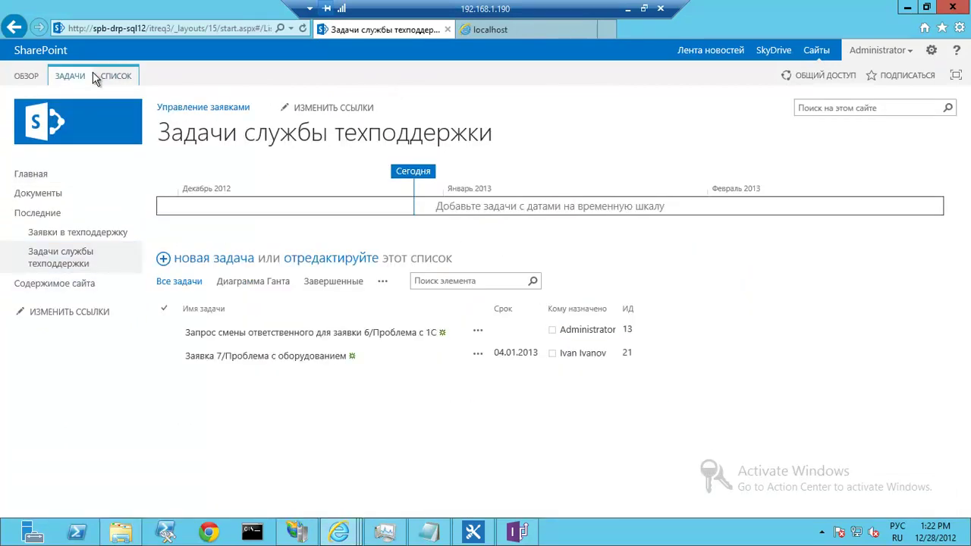
pyautogui.click(110, 72)
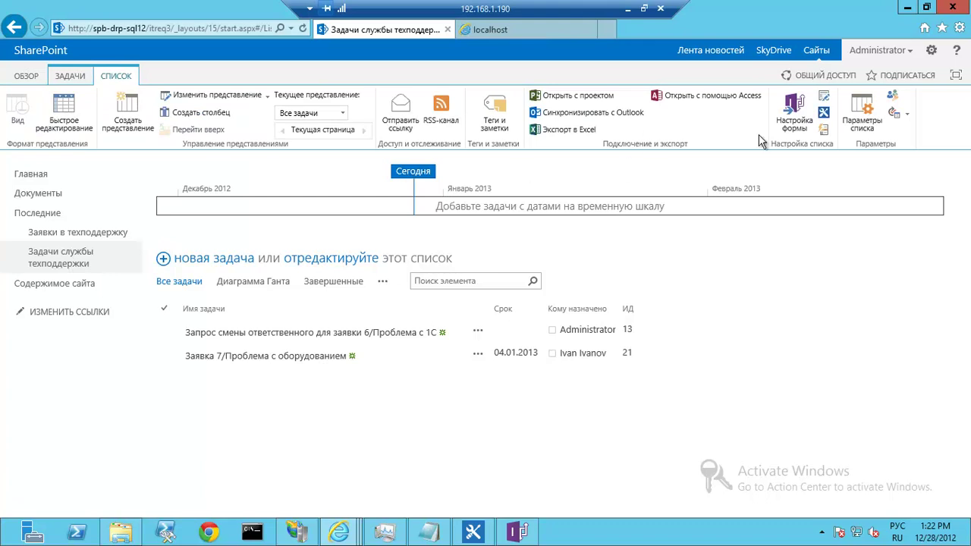
pyautogui.click(875, 129)
pyautogui.scroll(-3, 227, 340)
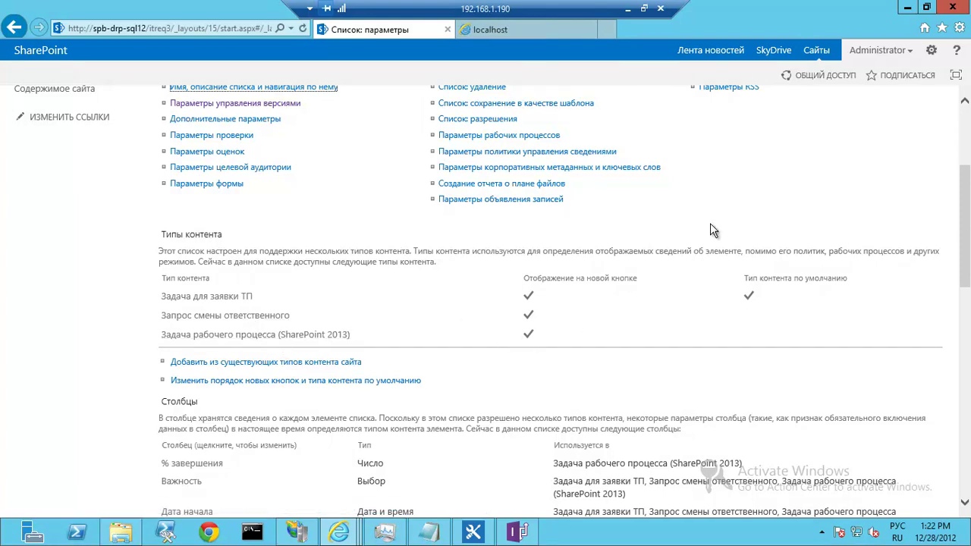
# Switch back to SharePoint Designer, look through the itrequests columns offered for Заявка в ИТ without adding any, and close its editor
pyautogui.click(482, 534)
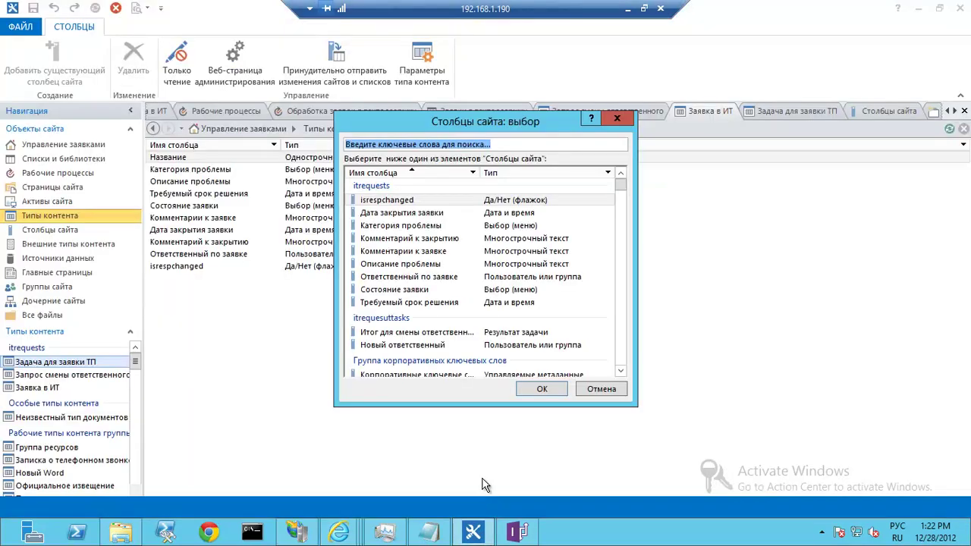
pyautogui.click(407, 200)
pyautogui.click(414, 214)
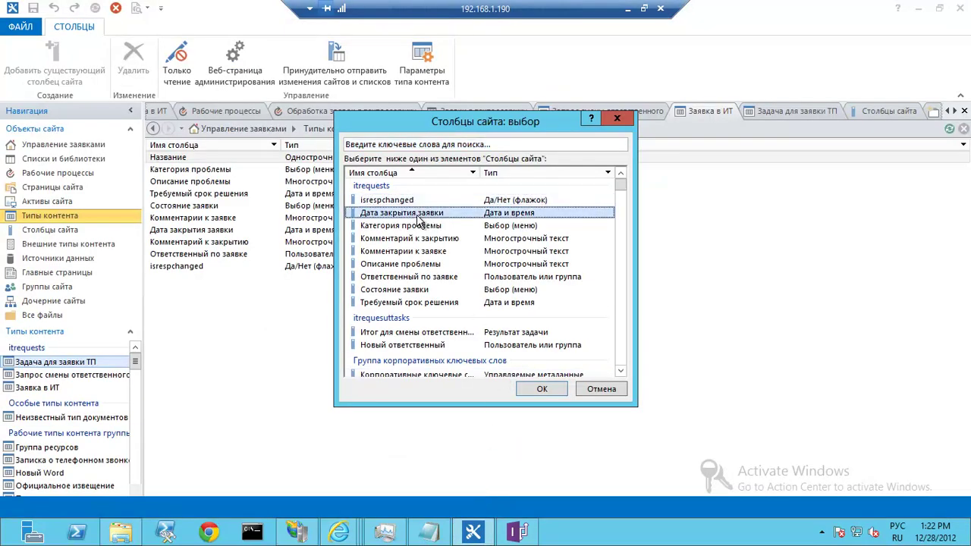
pyautogui.click(403, 255)
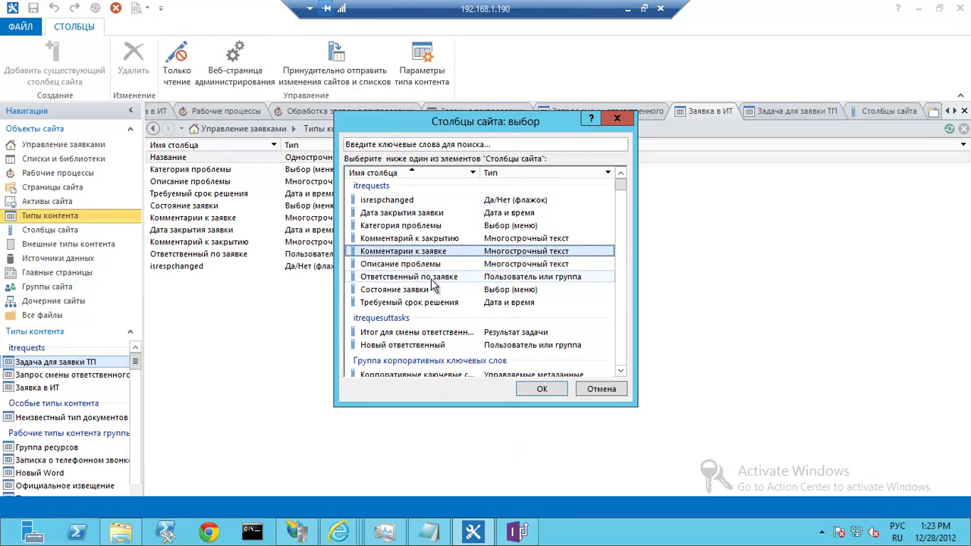
pyautogui.click(420, 265)
pyautogui.click(593, 389)
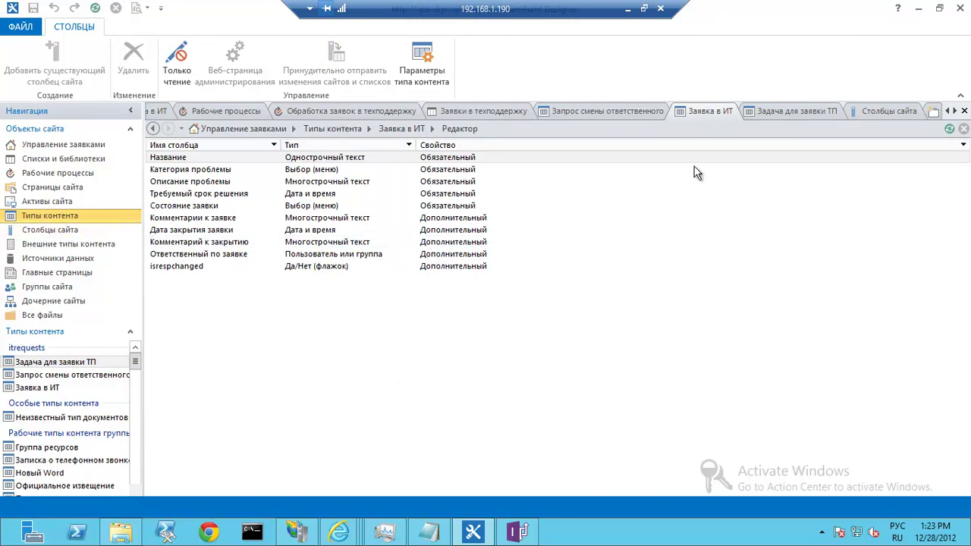
pyautogui.click(965, 111)
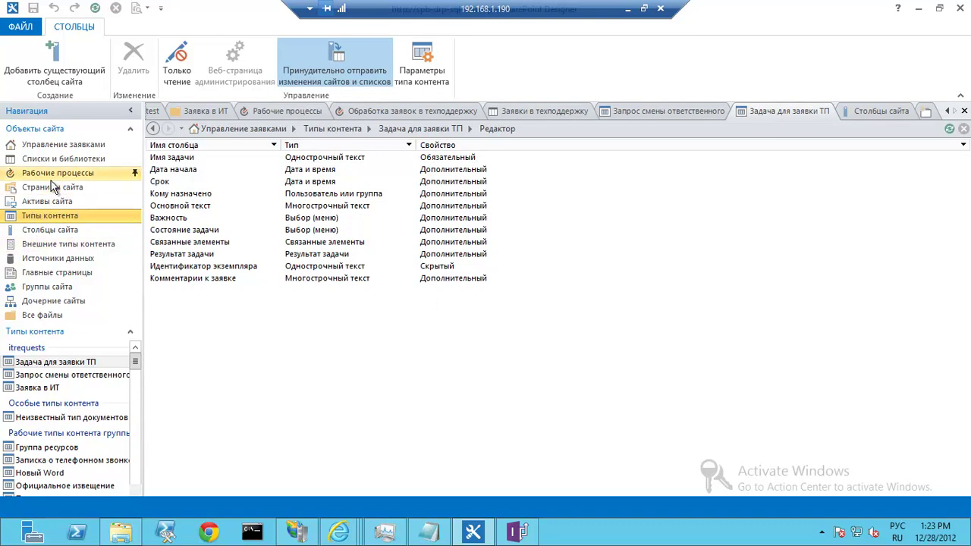
# Start a new content type with Задача рабочего процесса (SharePoint 2013) from Типы контента списка as its parent, and cancel the creation
pyautogui.click(60, 229)
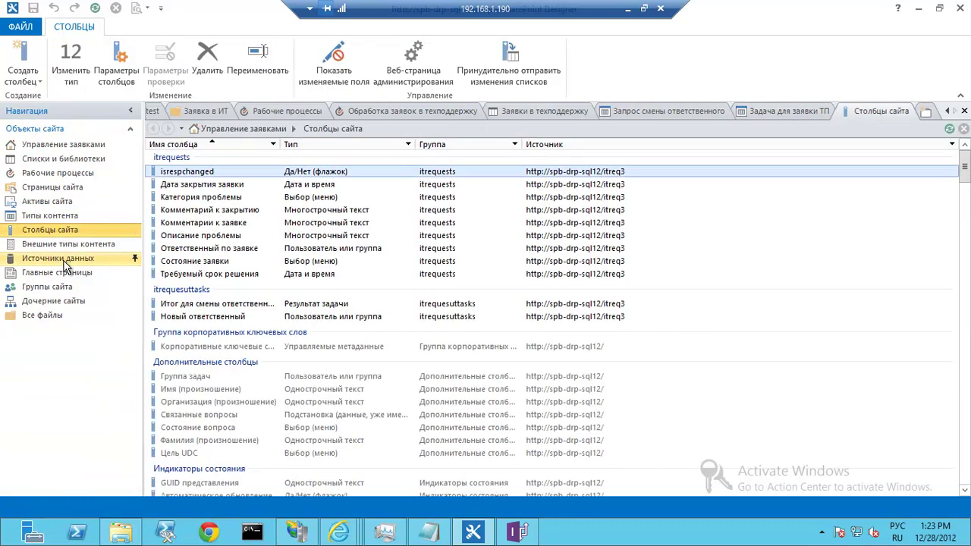
pyautogui.click(55, 217)
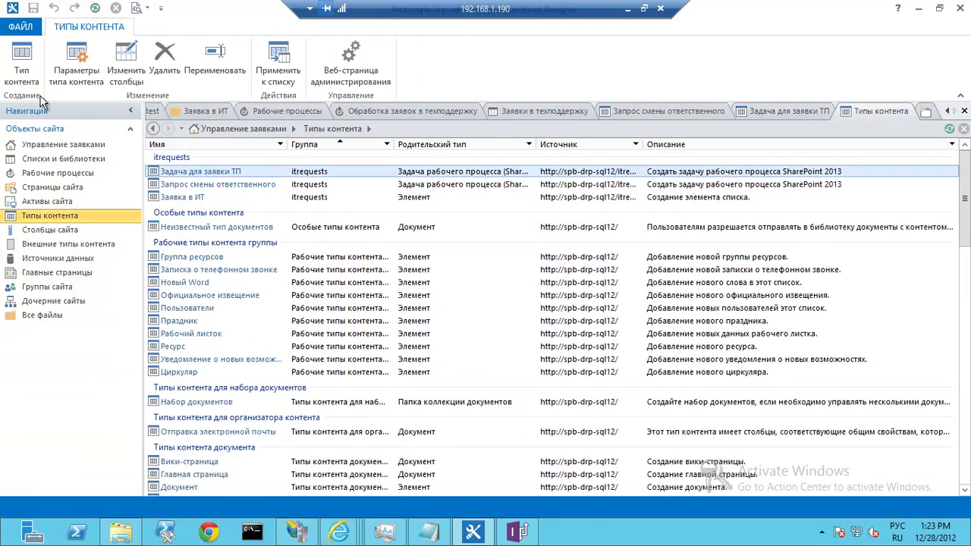
pyautogui.click(22, 69)
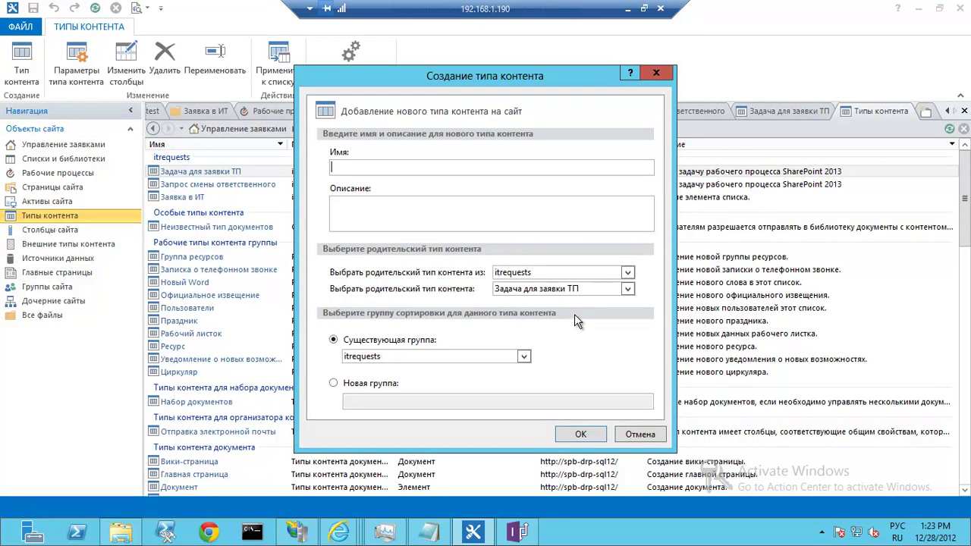
pyautogui.click(622, 291)
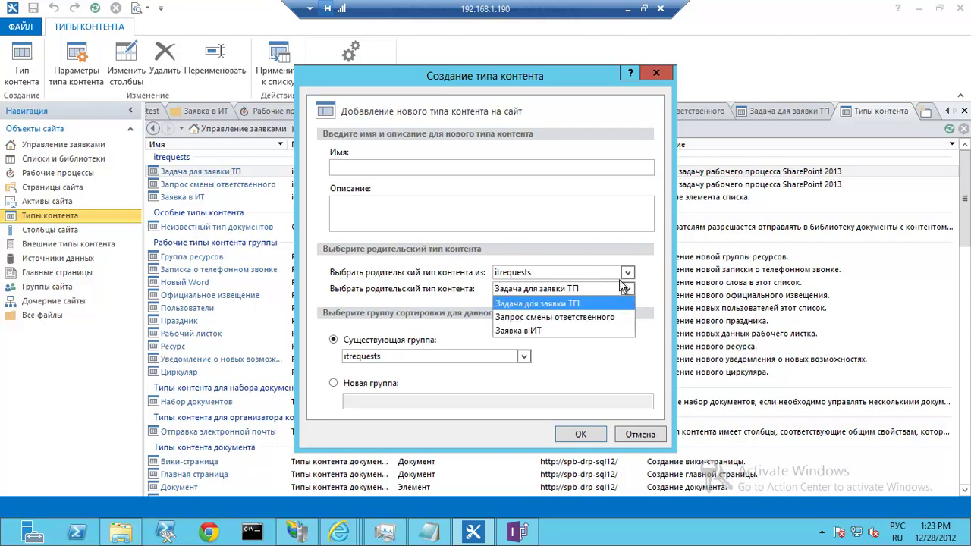
pyautogui.click(623, 273)
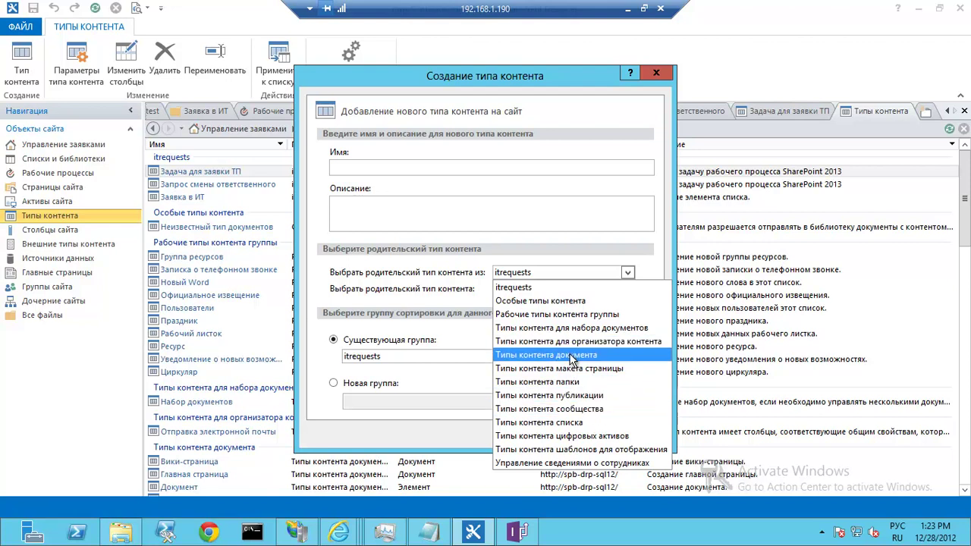
pyautogui.click(583, 423)
pyautogui.click(568, 289)
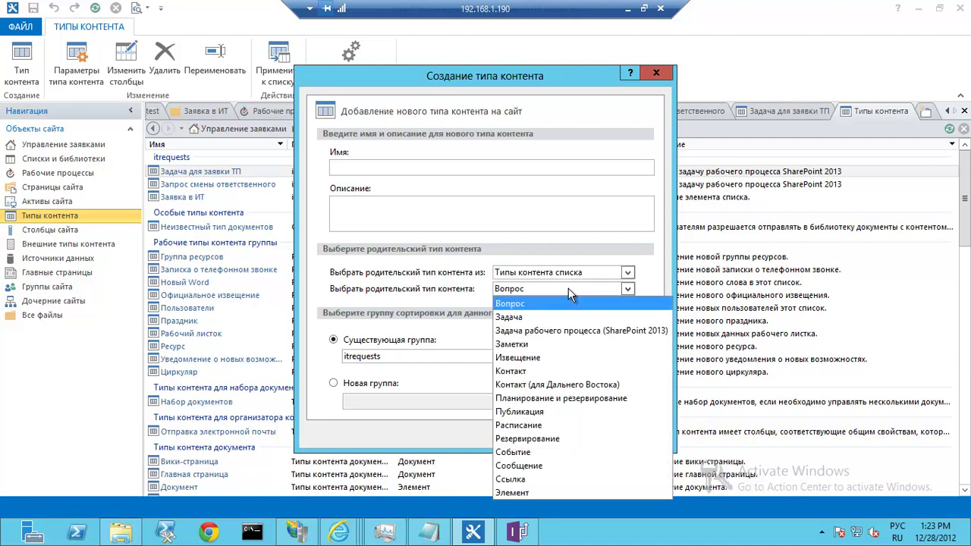
pyautogui.click(572, 331)
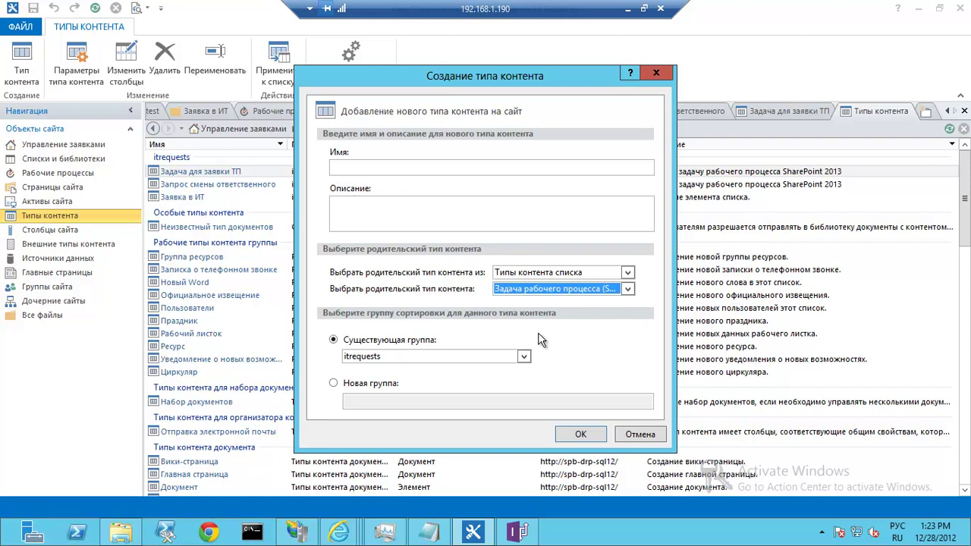
pyautogui.click(651, 436)
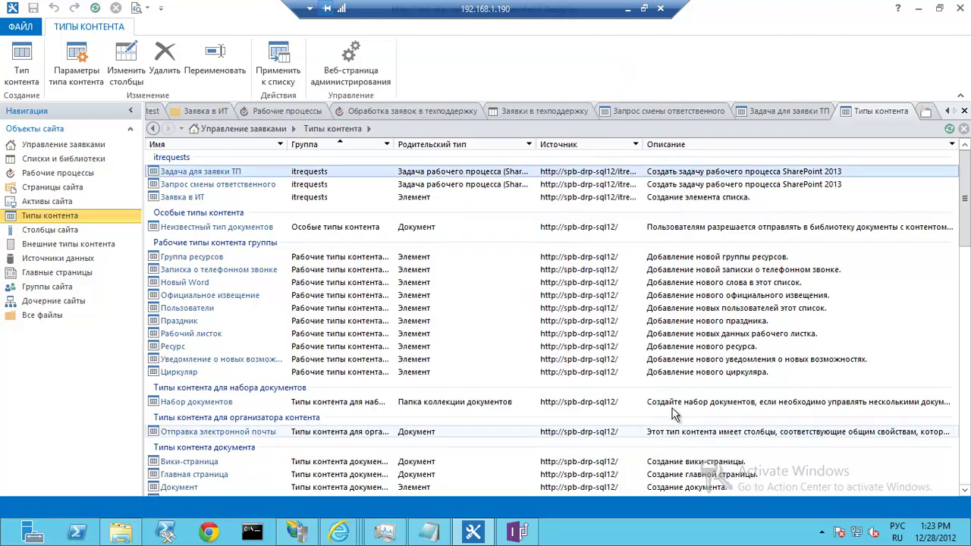
# Check the Результат задачи column in Задача для заявки ТП, and examine the settings of the task-result site column in the itrequesuttasks group
pyautogui.click(764, 112)
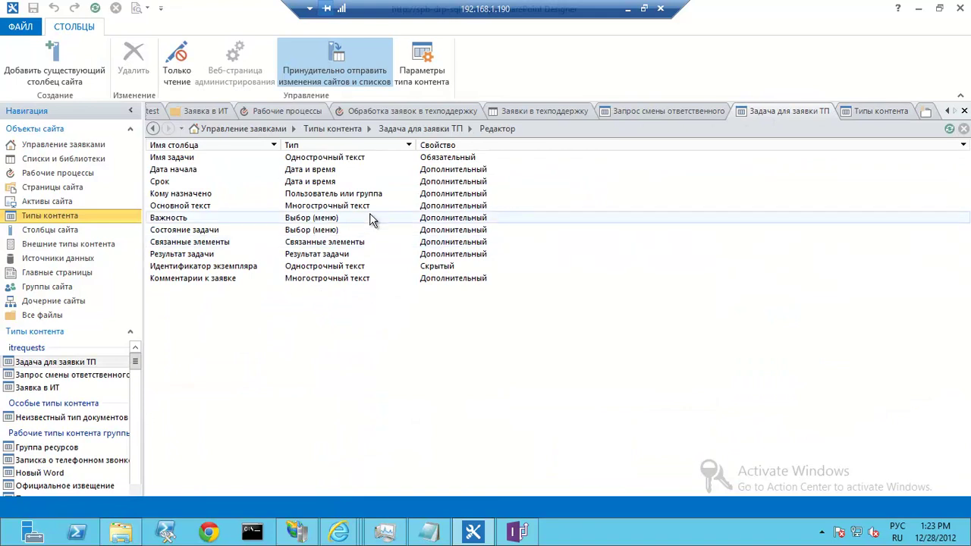
pyautogui.click(365, 256)
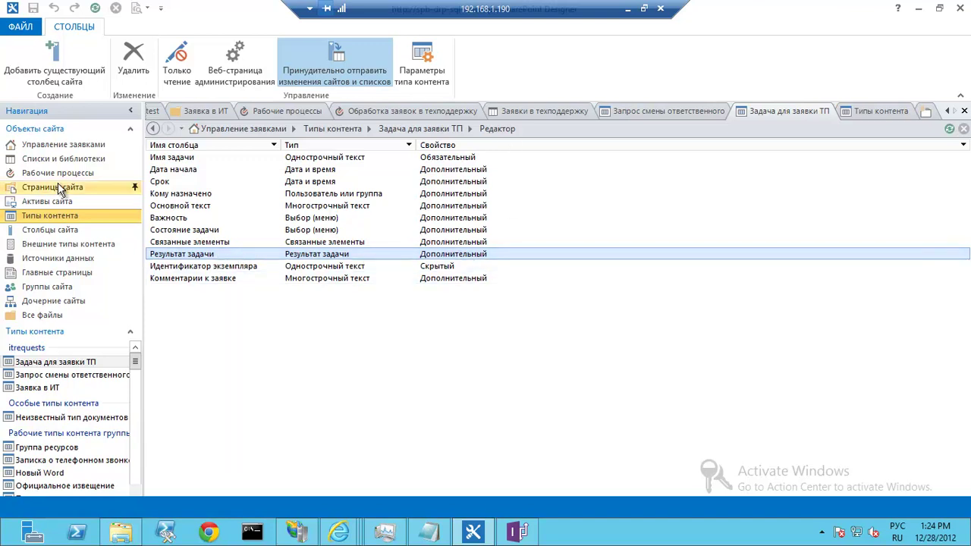
pyautogui.click(54, 229)
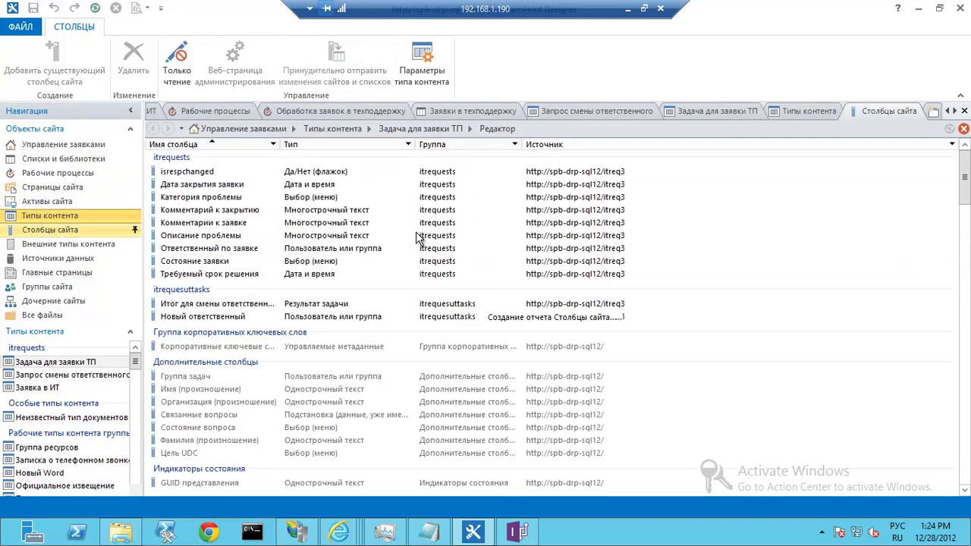
pyautogui.doubleClick(254, 304)
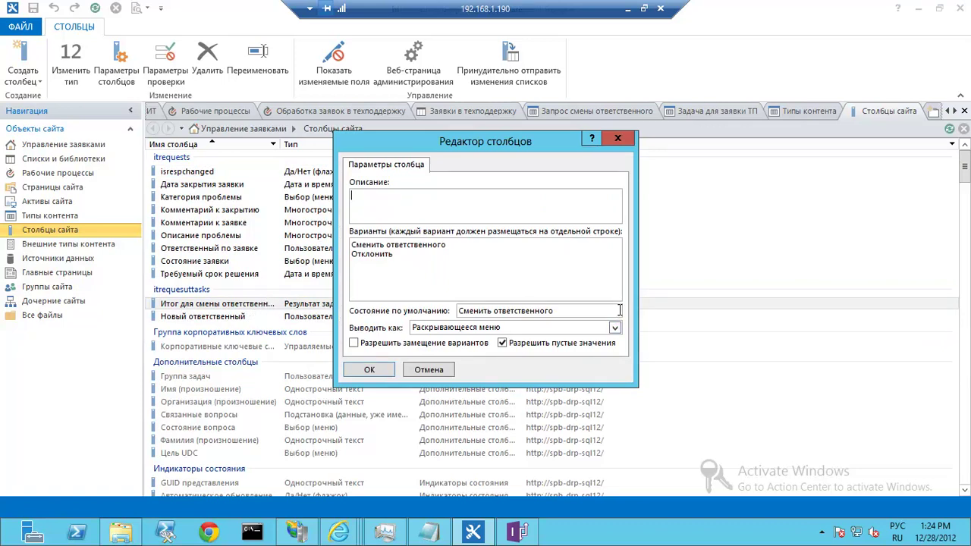
pyautogui.moveTo(611, 313); pyautogui.dragTo(415, 312)
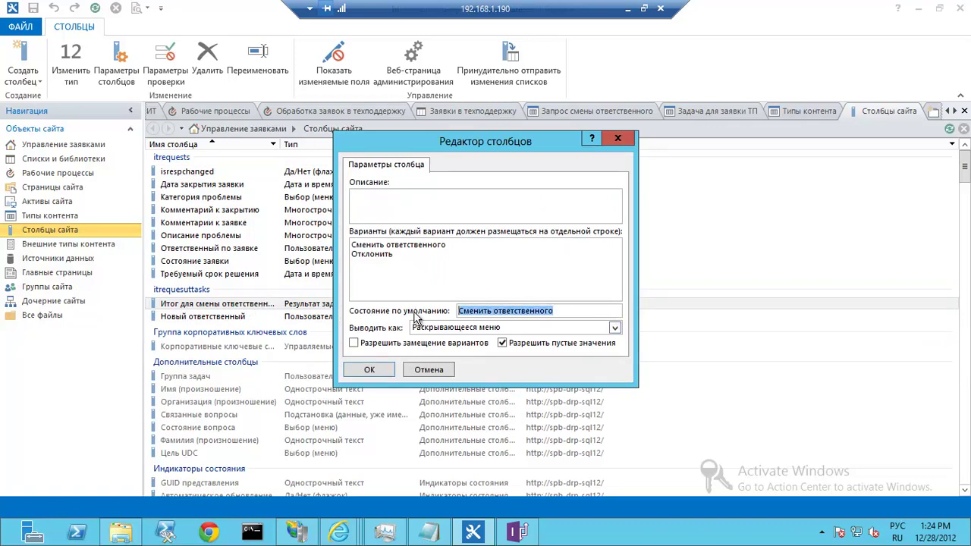
pyautogui.moveTo(444, 264); pyautogui.dragTo(379, 255)
pyautogui.click(529, 331)
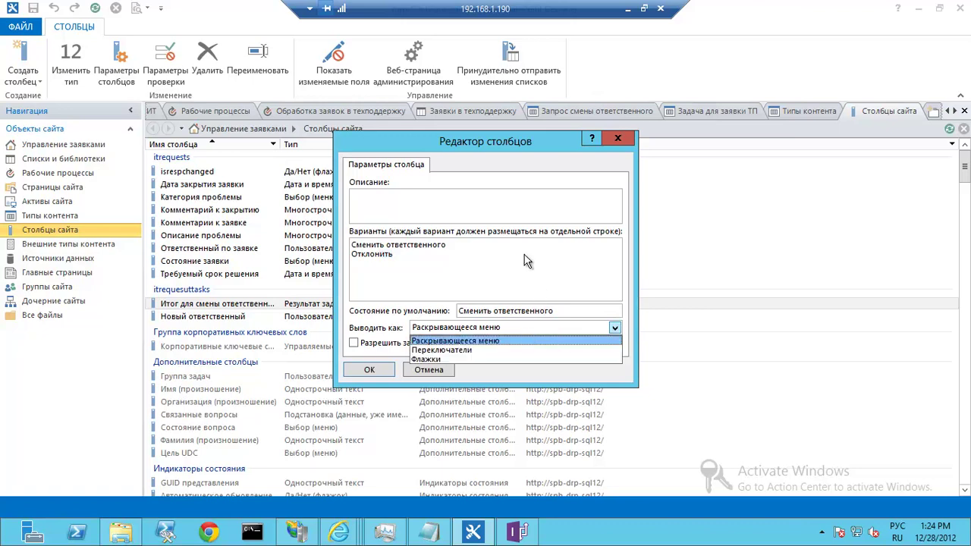
pyautogui.click(543, 307)
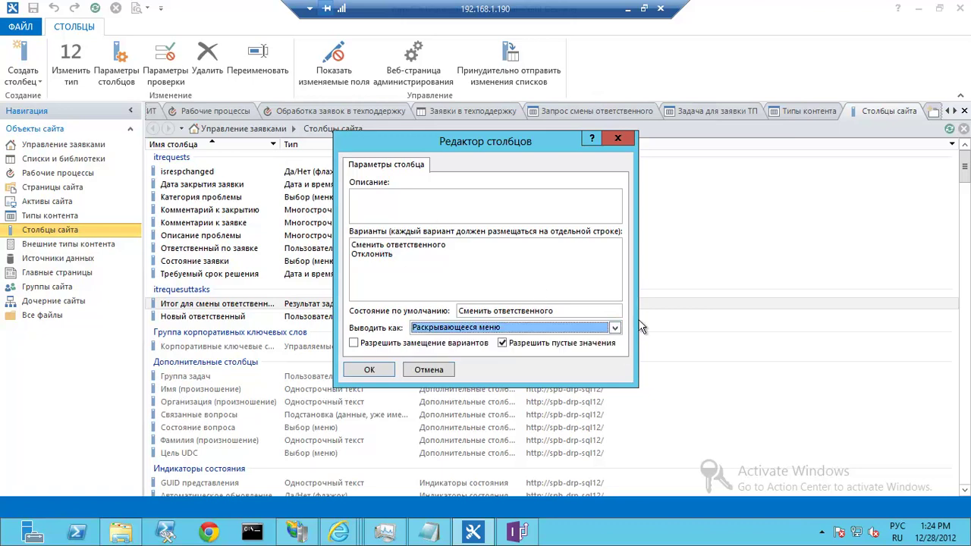
pyautogui.click(440, 369)
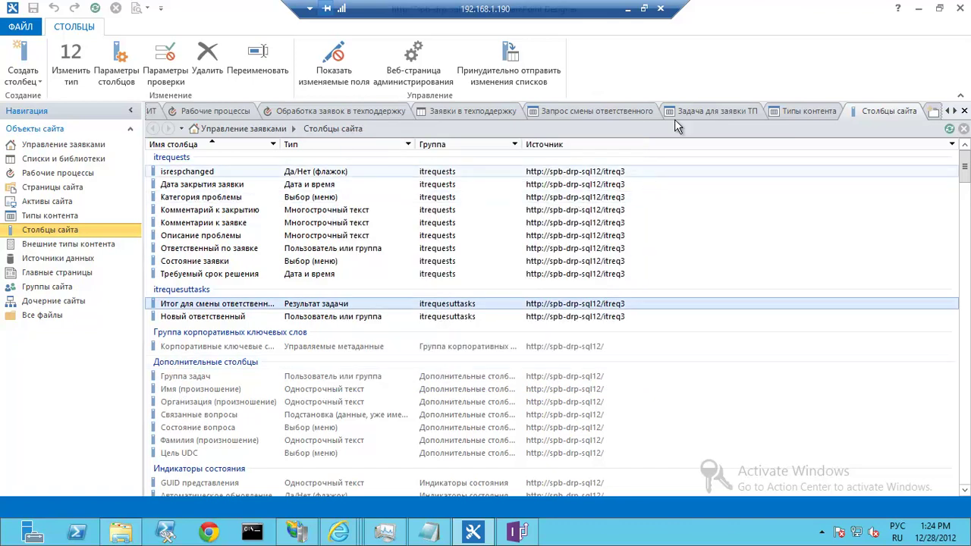
pyautogui.click(964, 110)
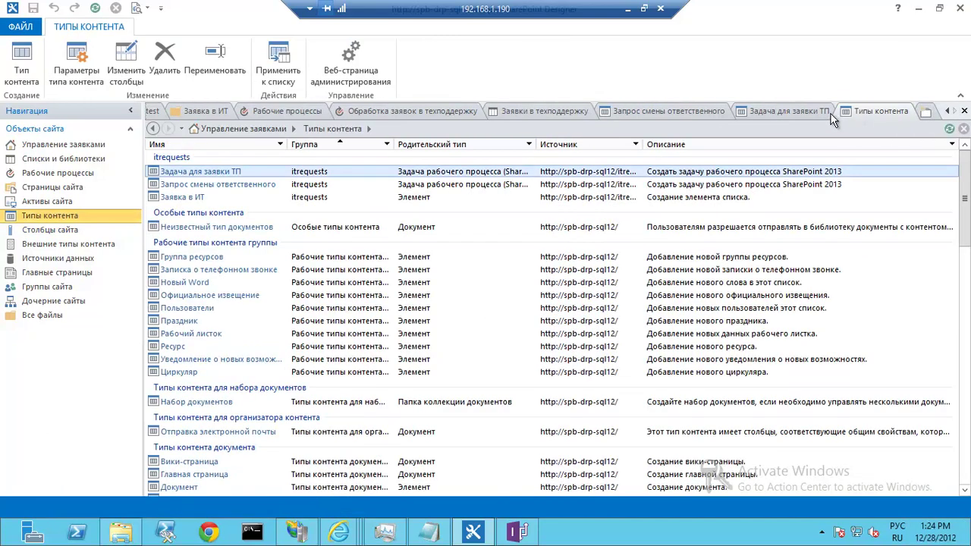
# Create a custom SharePoint list named тестовые заявки among the site's lists and libraries
pyautogui.click(261, 163)
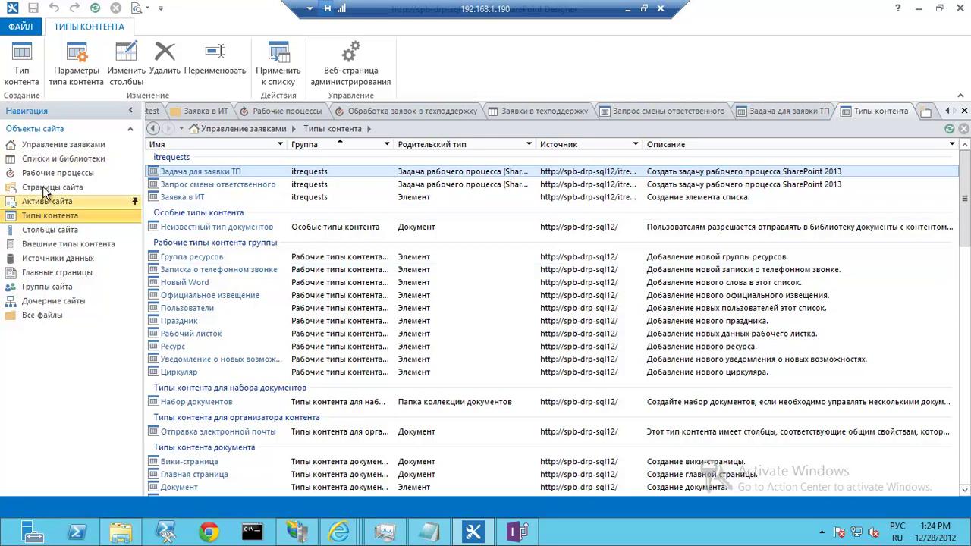
pyautogui.click(61, 159)
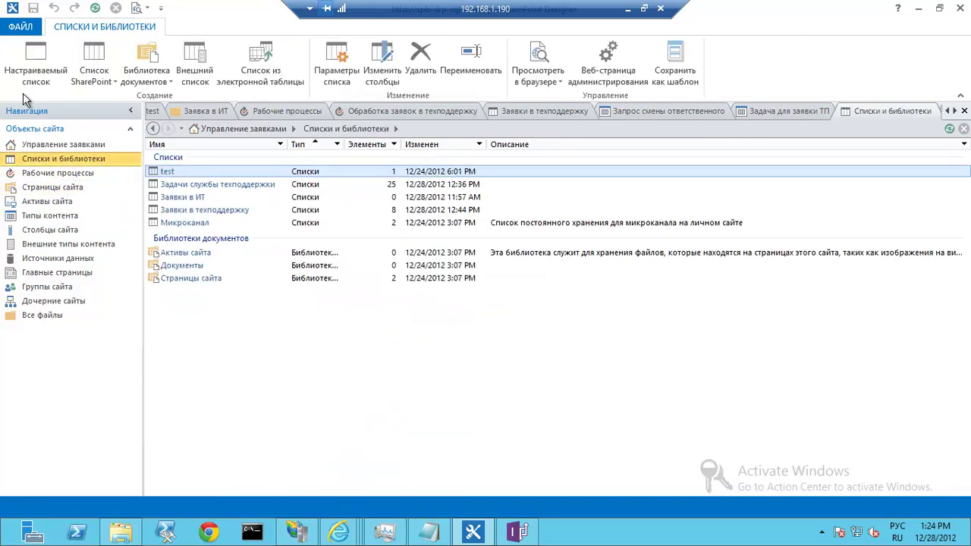
pyautogui.click(91, 83)
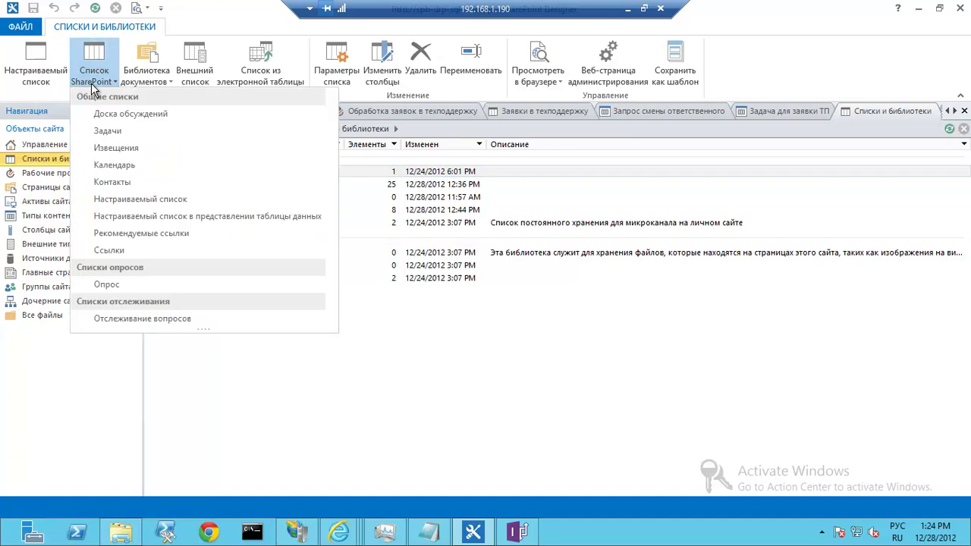
pyautogui.click(119, 200)
pyautogui.write('тестовые заявки')
pyautogui.click(580, 345)
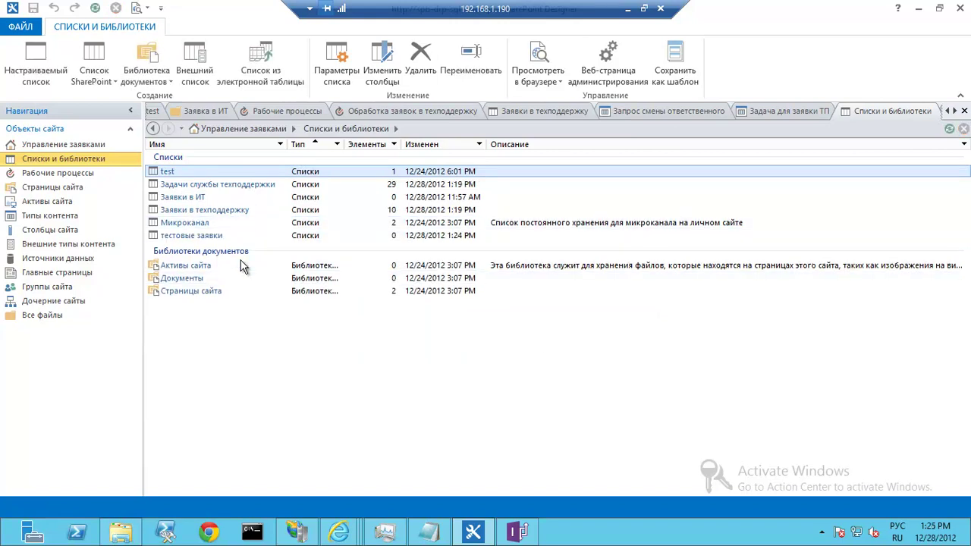
# Delete the тестовые заявки list from the site's lists and libraries
pyautogui.click(246, 236)
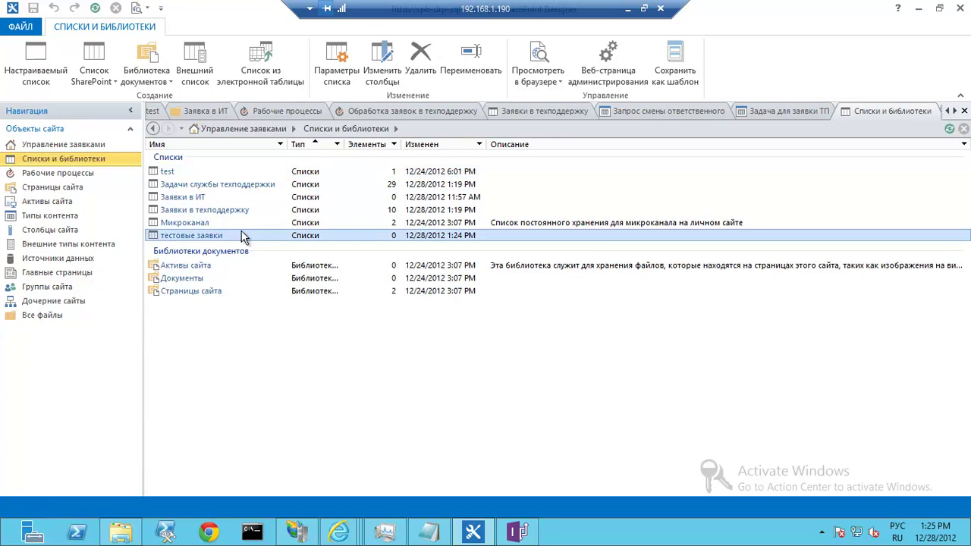
pyautogui.click(432, 59)
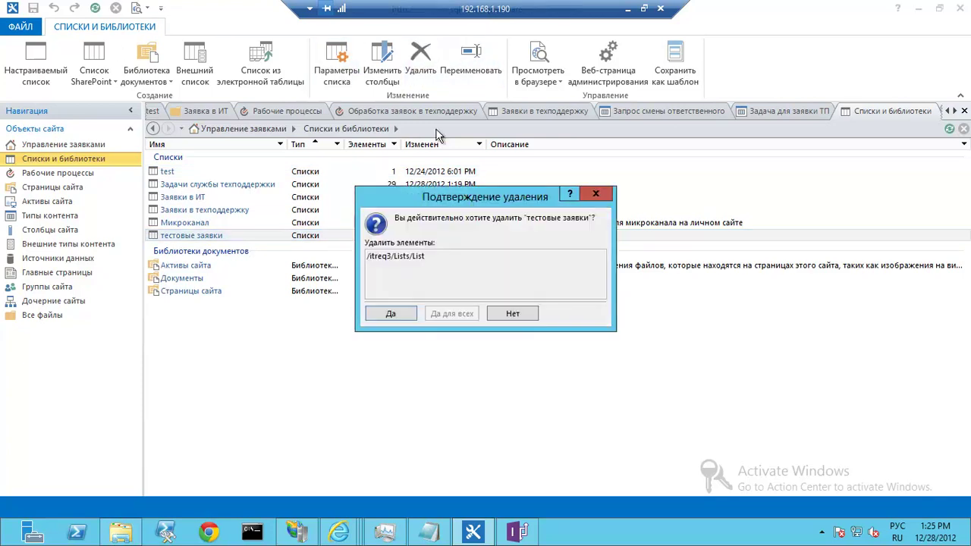
pyautogui.click(398, 316)
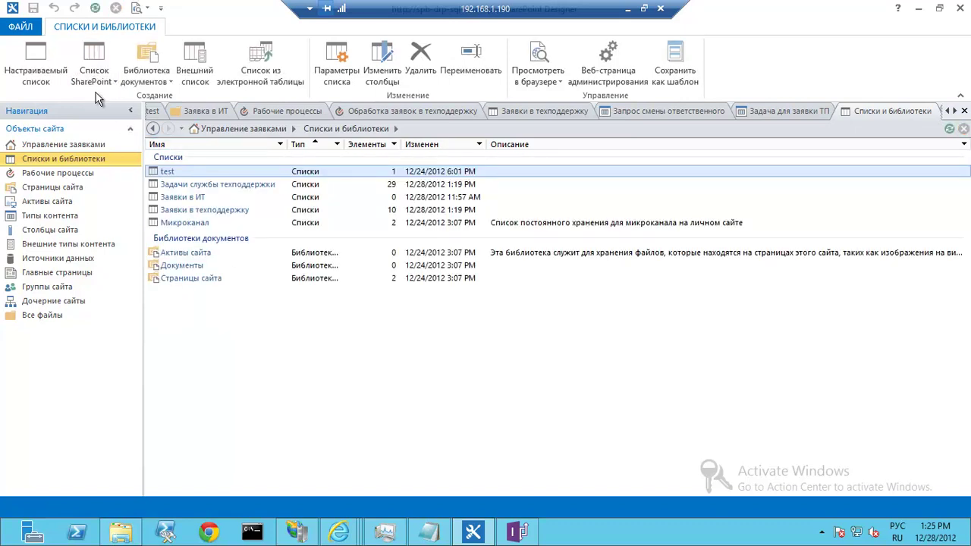
# Create a new custom SharePoint list named testrequests
pyautogui.click(97, 80)
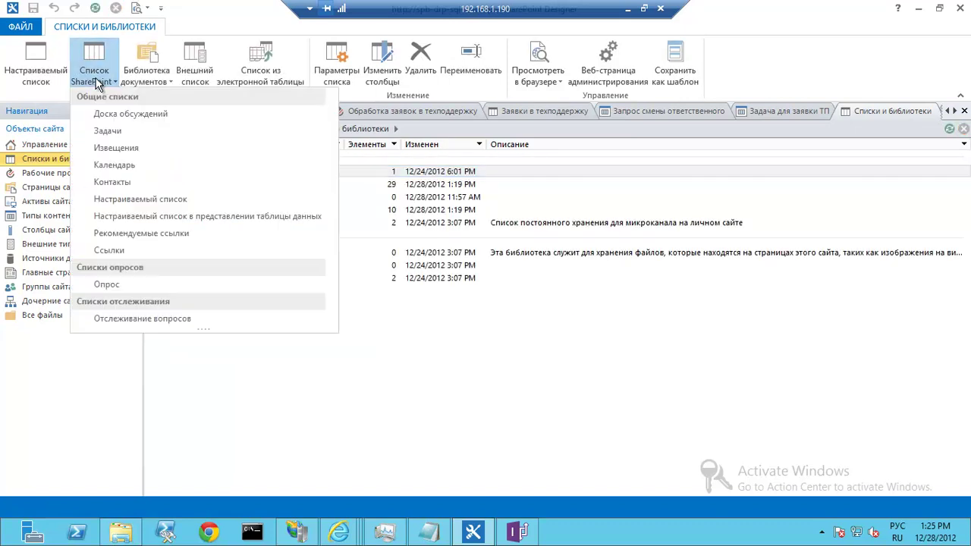
pyautogui.click(141, 201)
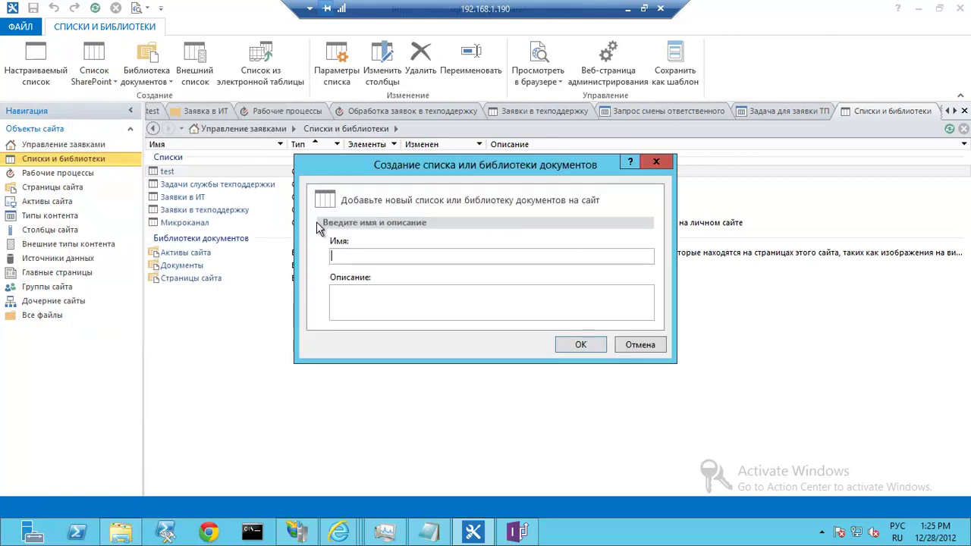
pyautogui.hotkey('alt', 'shift')
pyautogui.write('testreque')
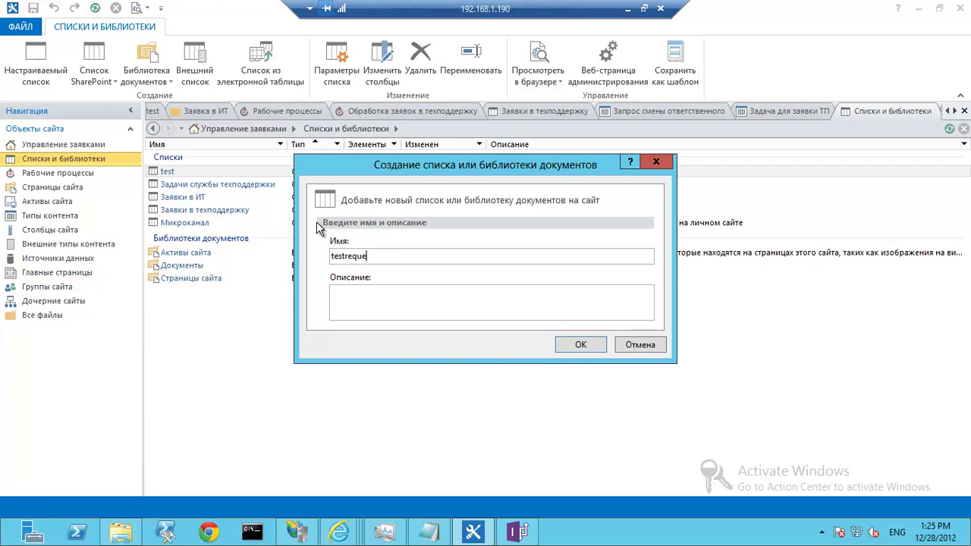
pyautogui.write('sts')
pyautogui.click(584, 347)
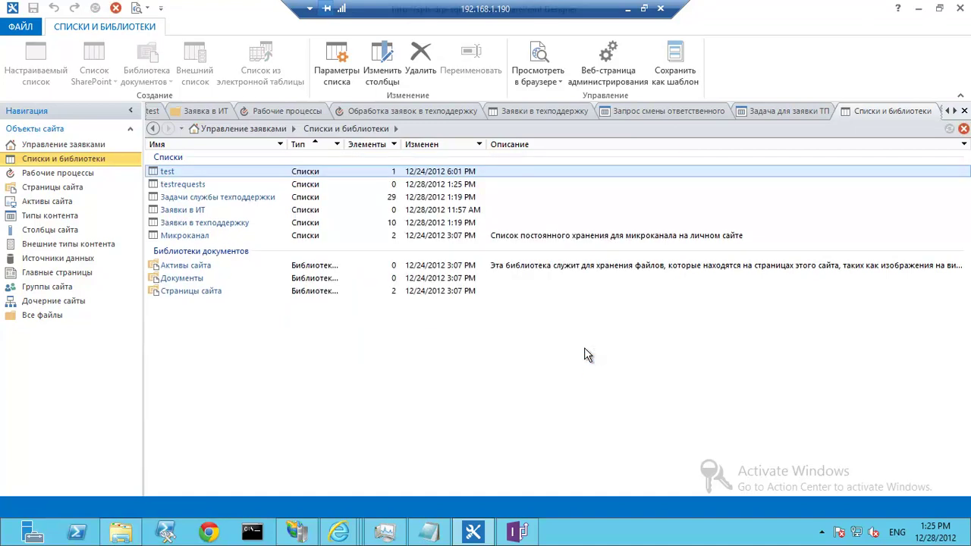
# Open the settings of the testrequests list and change its display name to Тестовые заявки
pyautogui.click(235, 184)
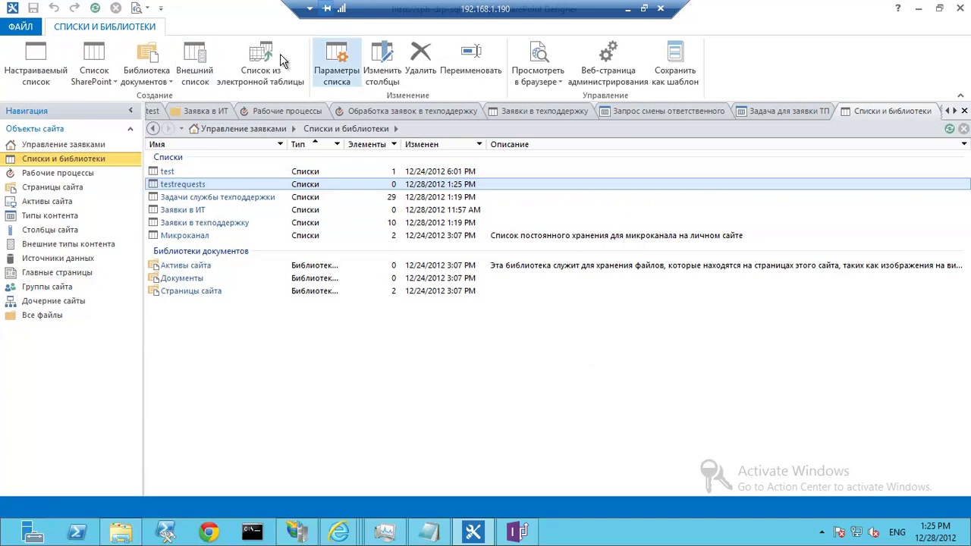
pyautogui.click(191, 185)
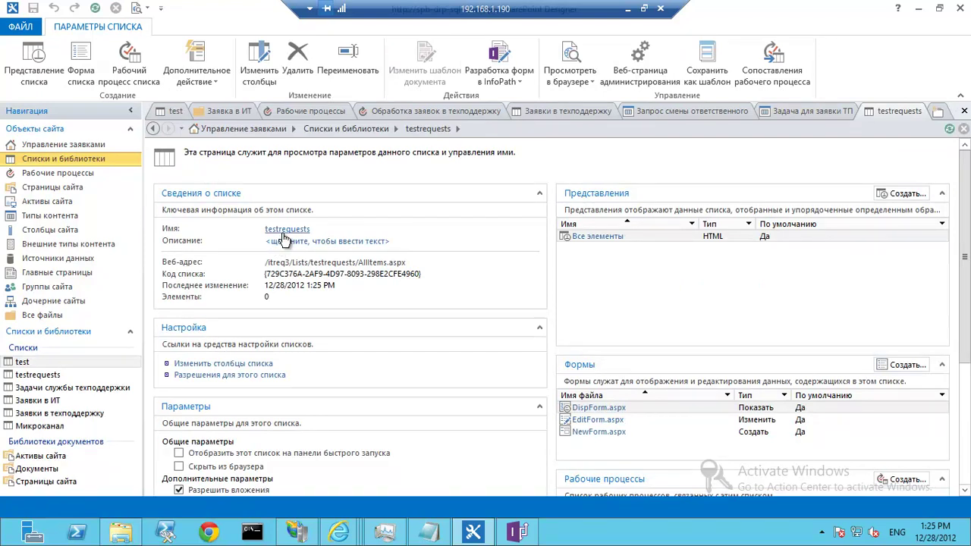
pyautogui.click(287, 231)
pyautogui.hotkey('alt', 'shift')
pyautogui.write('Тесто')
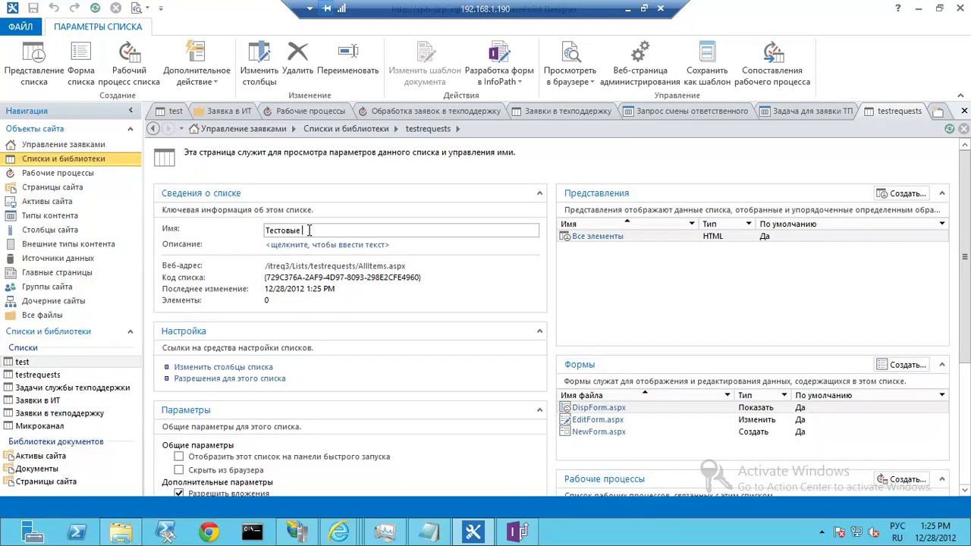
pyautogui.write('выезаявки')
pyautogui.press('Left')
pyautogui.press('Left')
pyautogui.press('Left')
pyautogui.press('Left')
pyautogui.press('Left')
pyautogui.press('Left')
pyautogui.click(477, 329)
# Keep attachments allowed, enable content type management for the list, and add the Заявка в ИТ content type to it
pyautogui.scroll(-1, 470, 327)
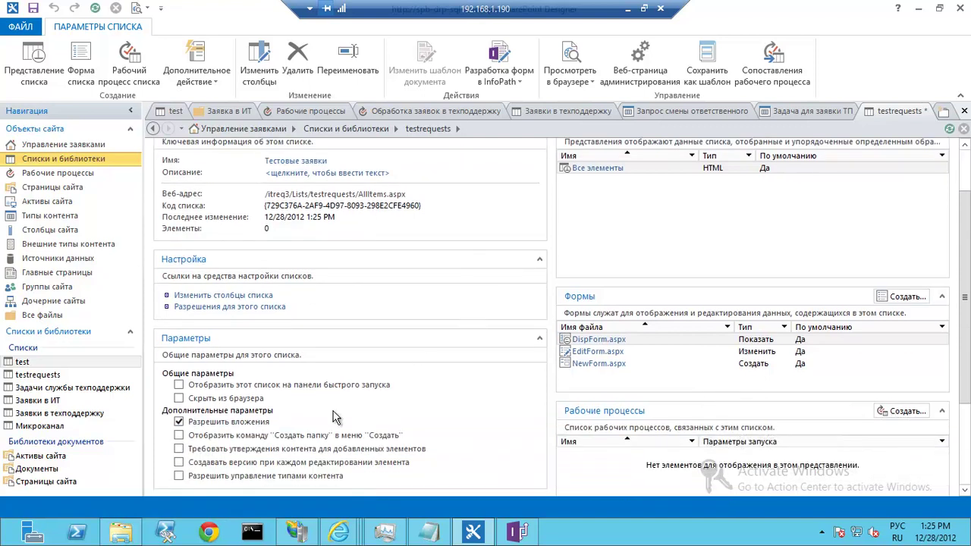
pyautogui.click(179, 422)
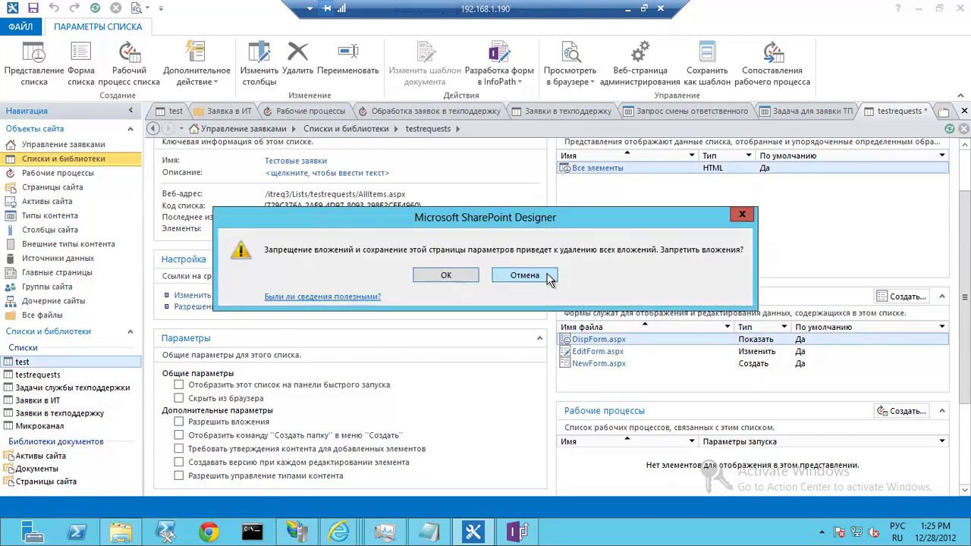
pyautogui.click(500, 278)
pyautogui.scroll(-1, 184, 478)
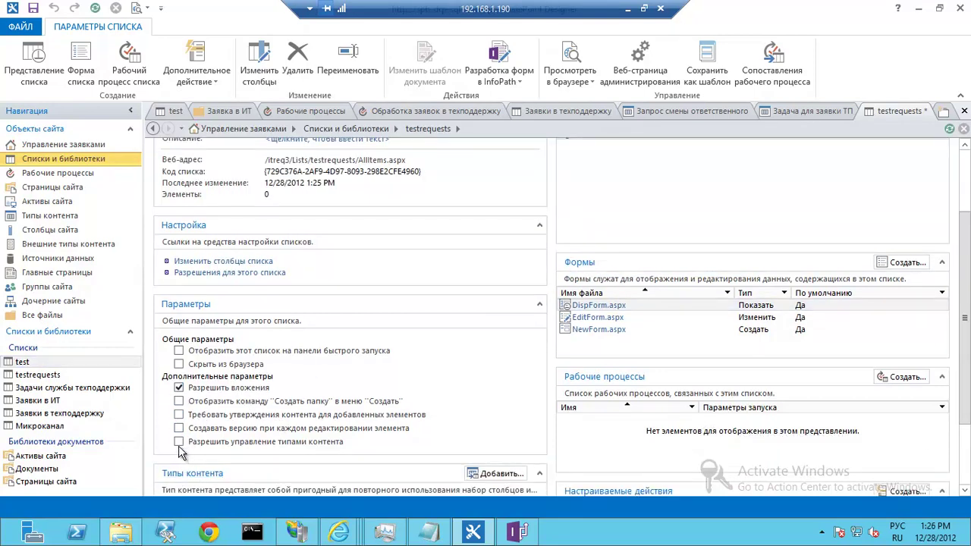
pyautogui.scroll(-2, 187, 452)
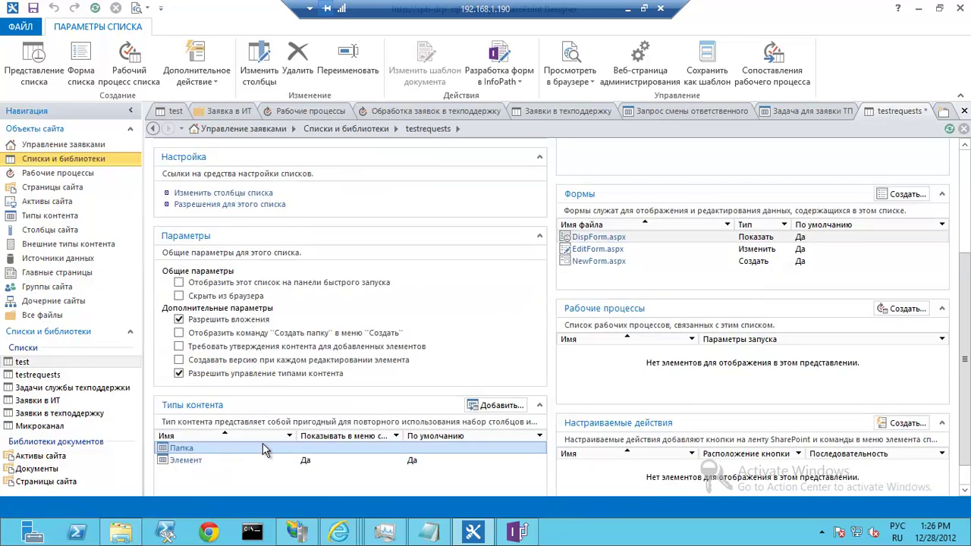
pyautogui.click(499, 407)
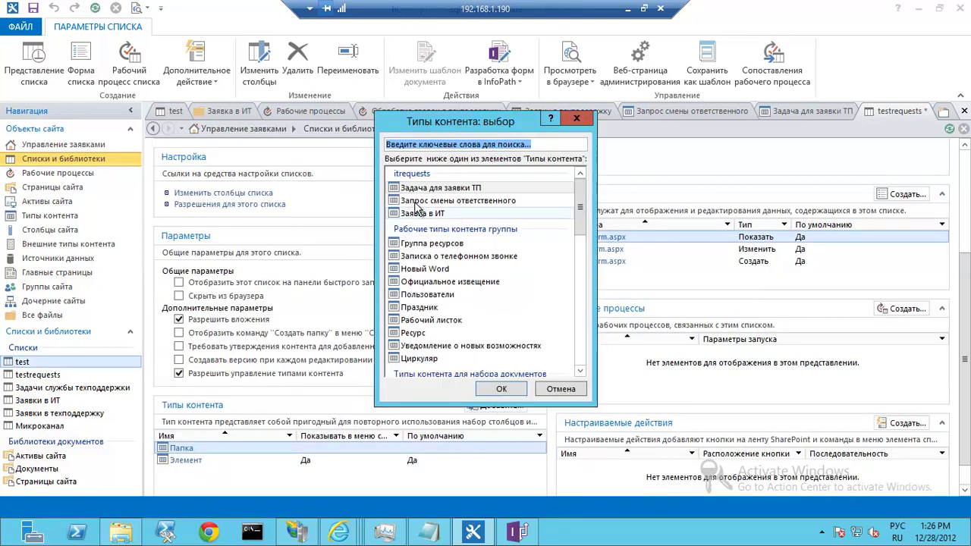
pyautogui.click(498, 390)
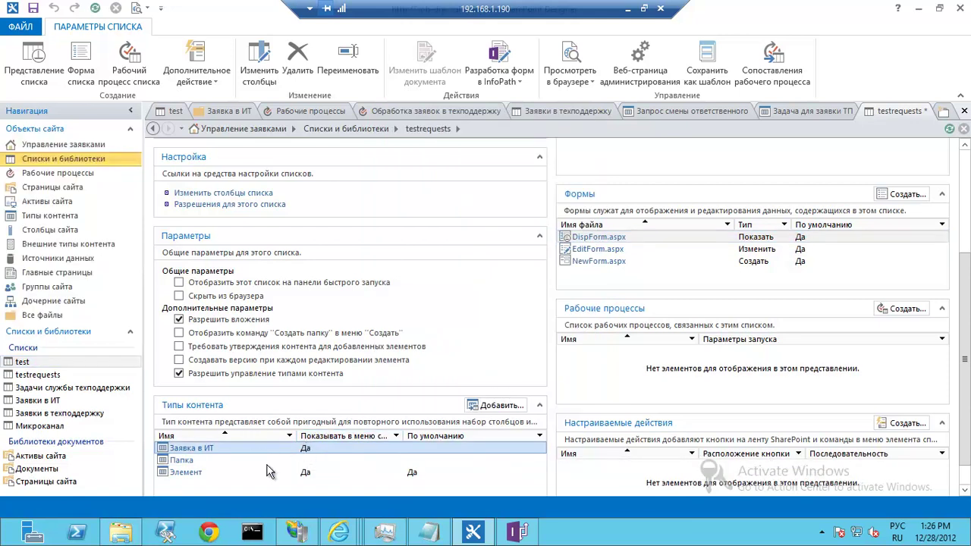
# Delete the Элемент and Папка content types from the list
pyautogui.click(216, 472)
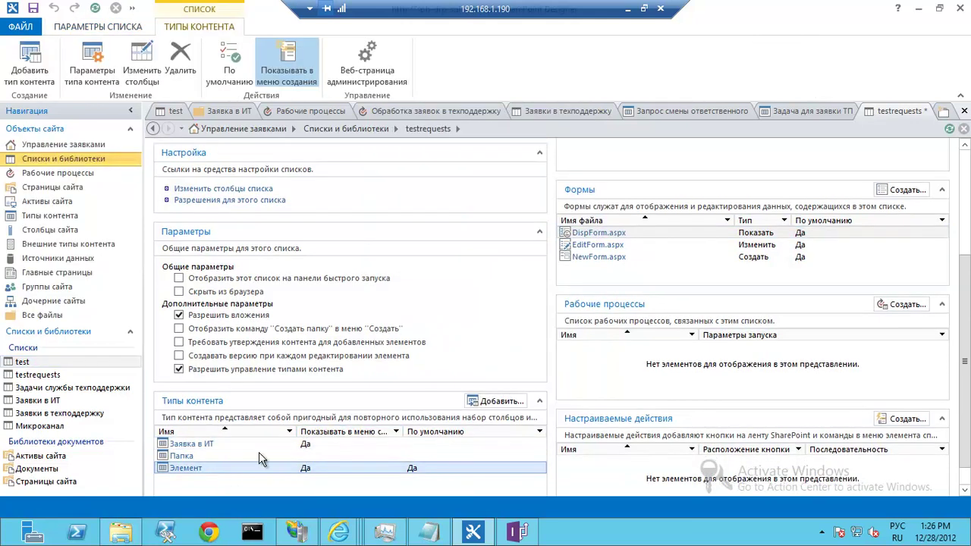
pyautogui.click(181, 60)
pyautogui.click(391, 313)
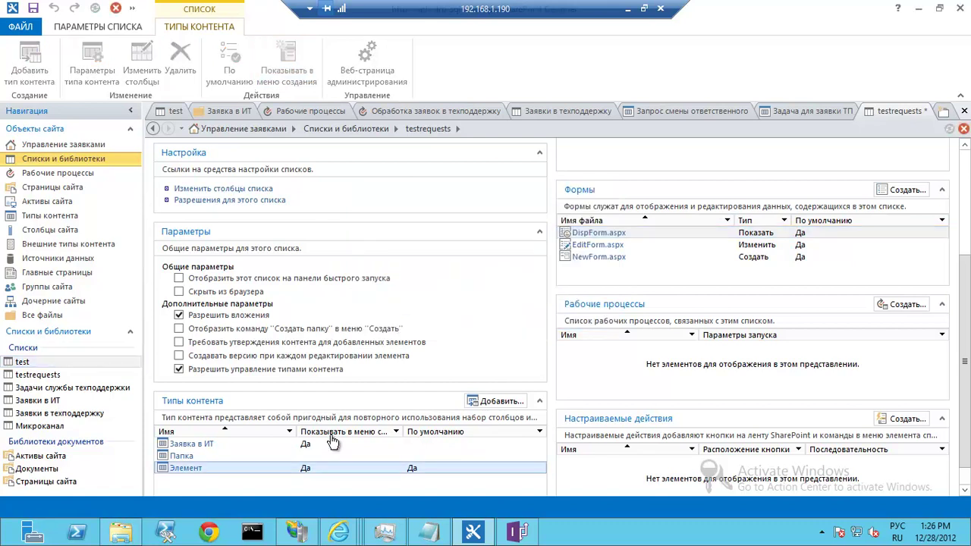
pyautogui.click(231, 457)
pyautogui.click(180, 61)
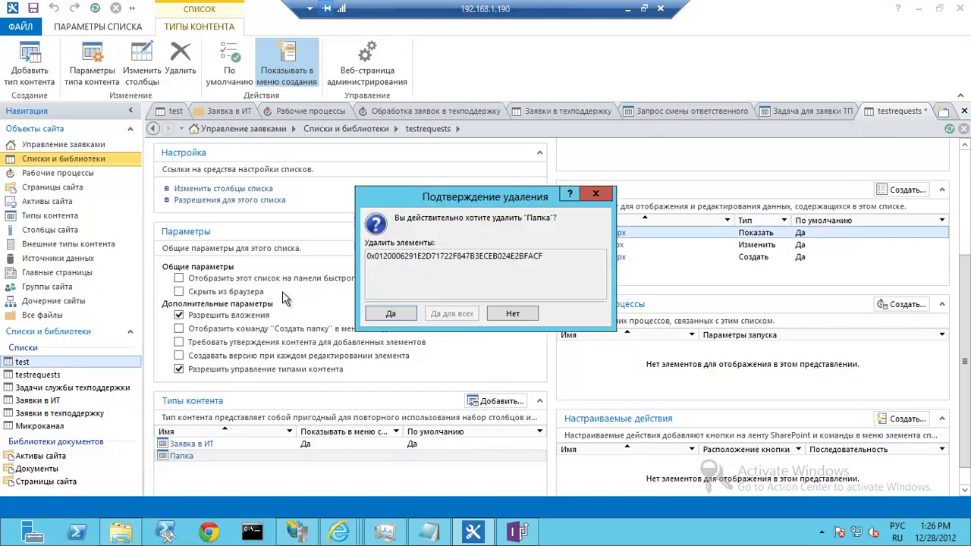
pyautogui.click(402, 314)
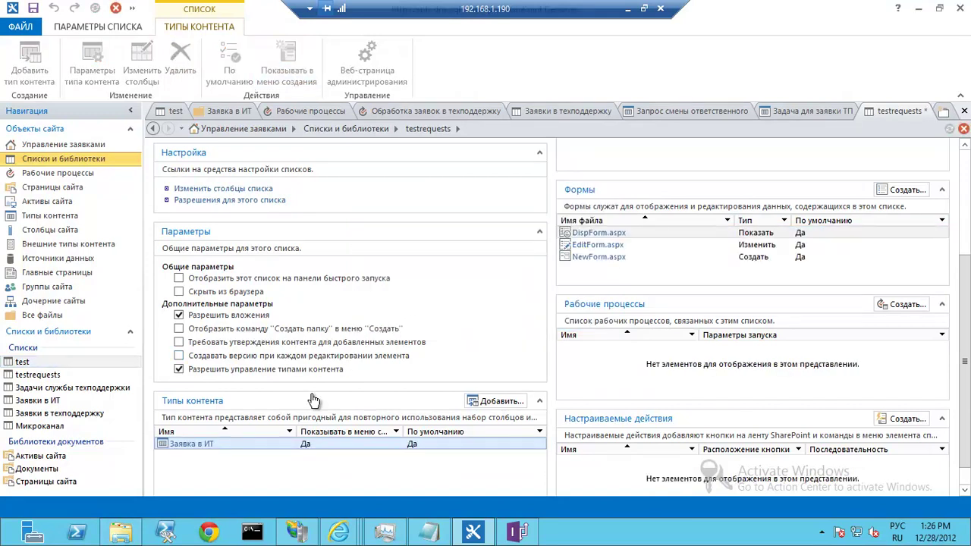
# Enable version creation on every item edit for the list and save its settings
pyautogui.click(179, 356)
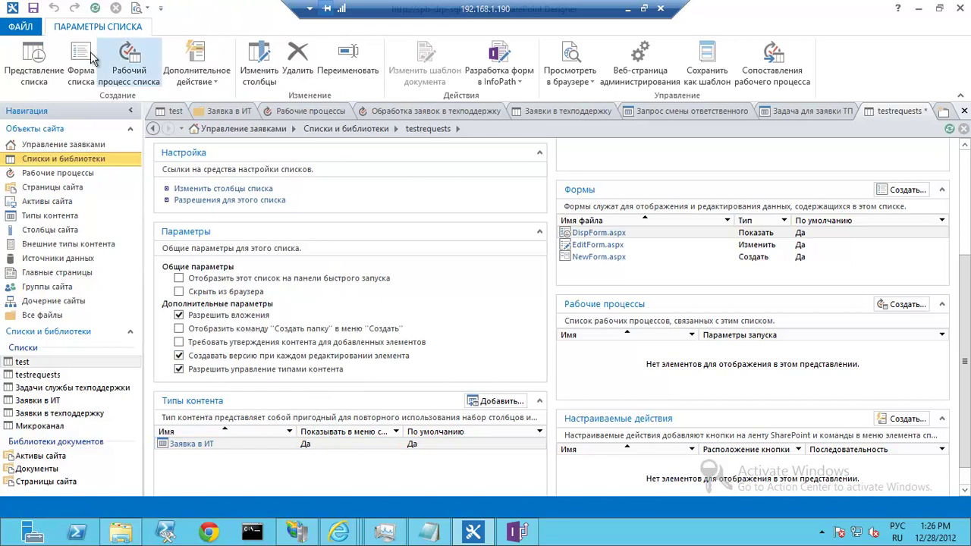
pyautogui.click(34, 8)
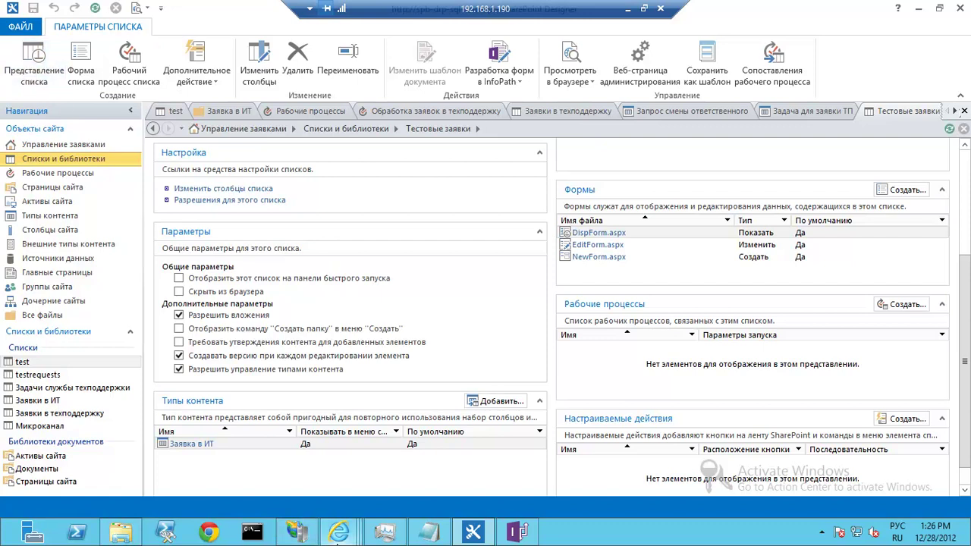
# Switch to Internet Explorer and open the Тестовые заявки list from the Управление заявками site's home page
pyautogui.moveTo(339, 533)
pyautogui.click(233, 476)
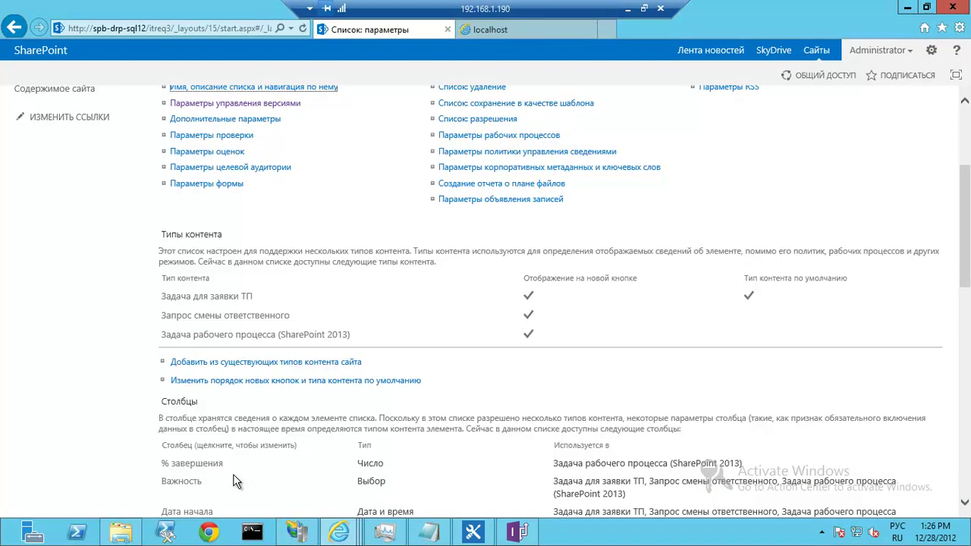
pyautogui.scroll(3, 166, 359)
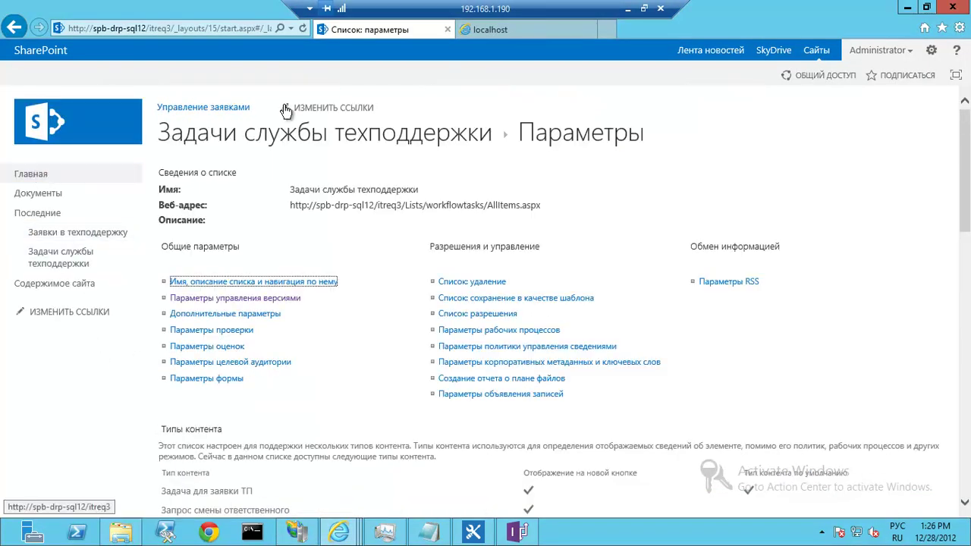
pyautogui.click(235, 108)
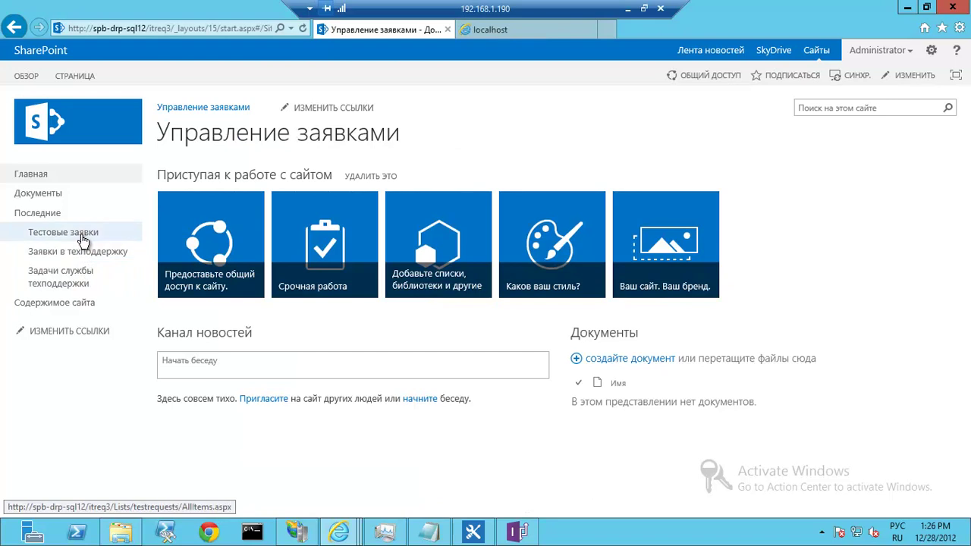
pyautogui.click(84, 239)
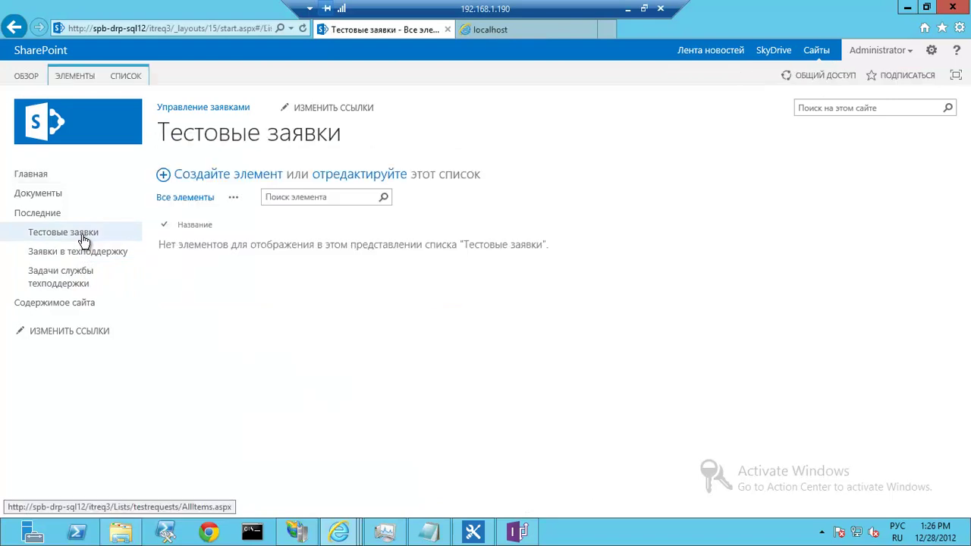
# Look through the fields of the new item form in Тестовые заявки and close it without saving
pyautogui.click(166, 176)
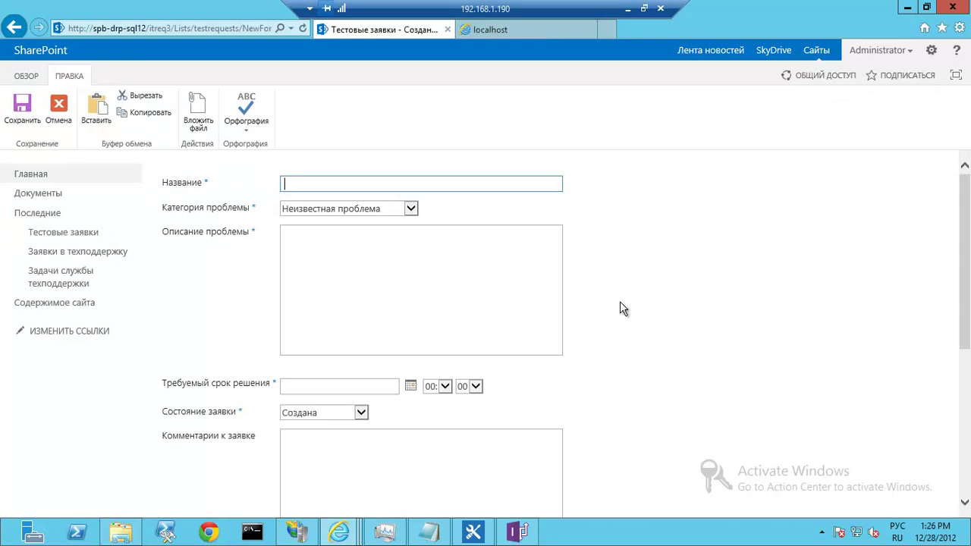
pyautogui.scroll(-5, 316, 274)
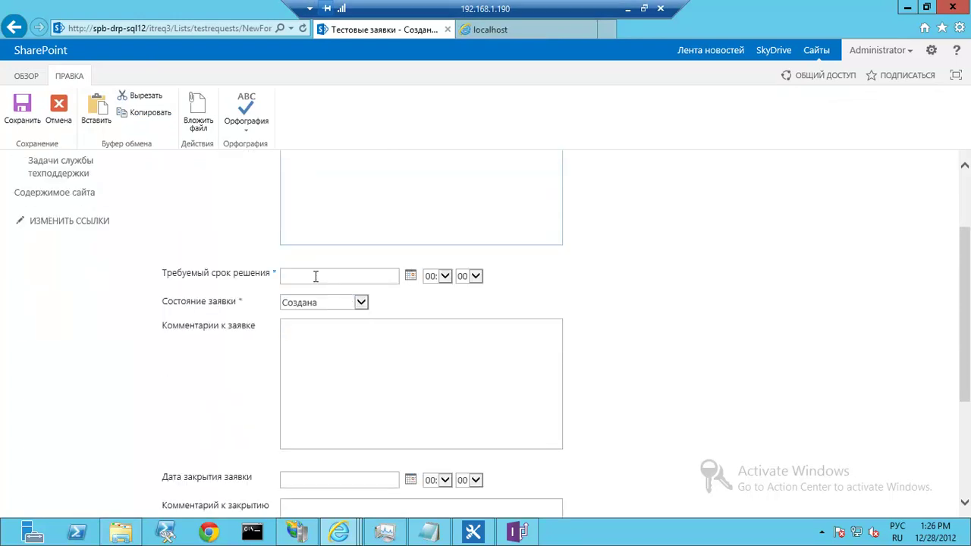
pyautogui.scroll(5, 425, 379)
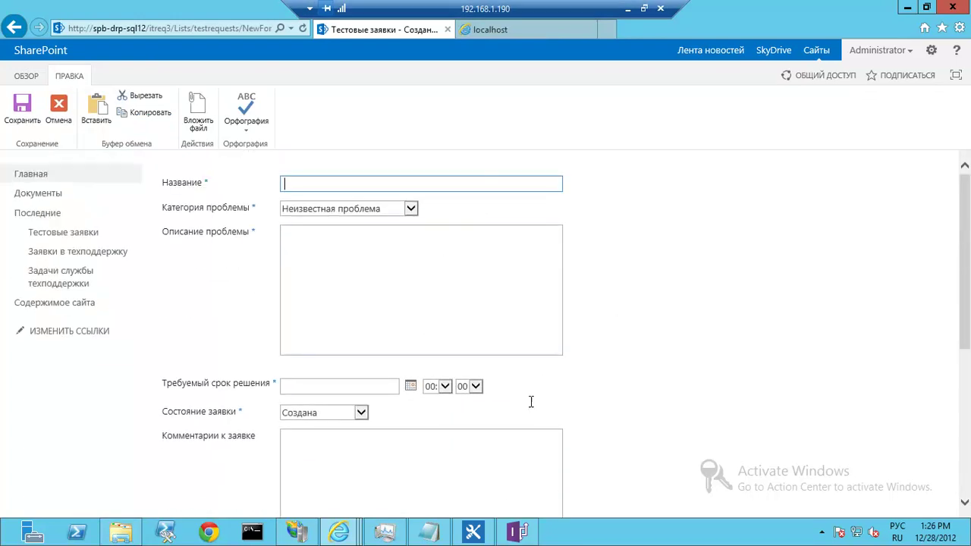
pyautogui.scroll(-10, 537, 408)
pyautogui.click(551, 459)
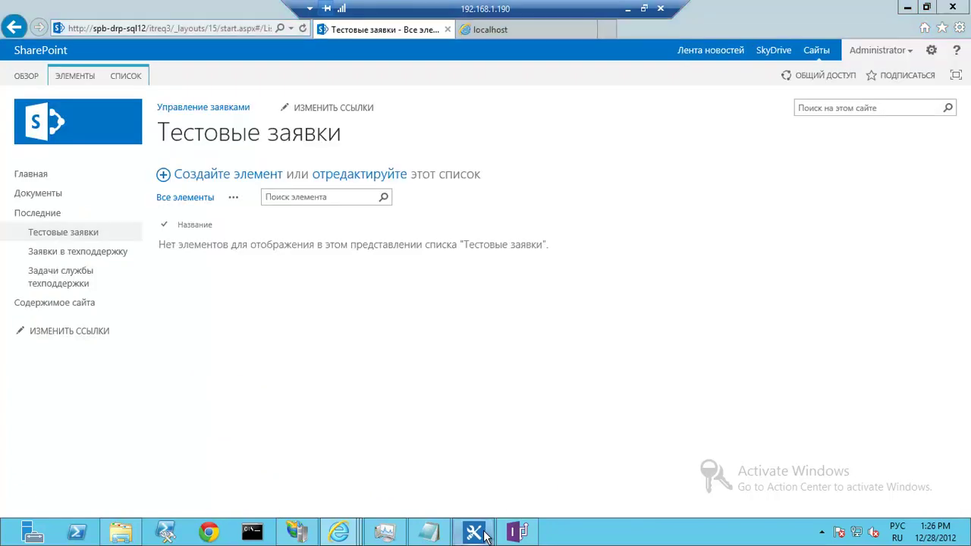
# Switch back to SharePoint Designer, allow blank values in the Название column of Тестовые заявки, and save the list columns
pyautogui.click(514, 530)
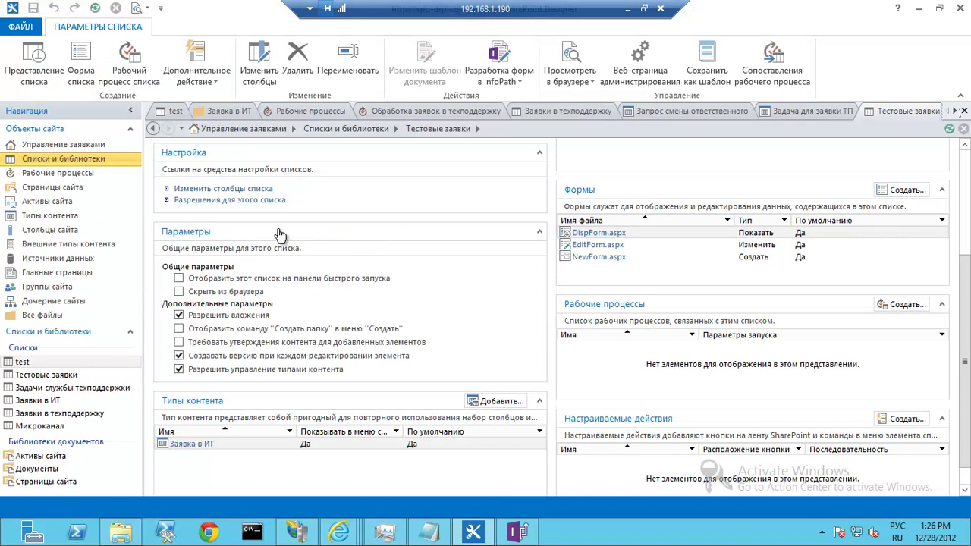
pyautogui.click(252, 188)
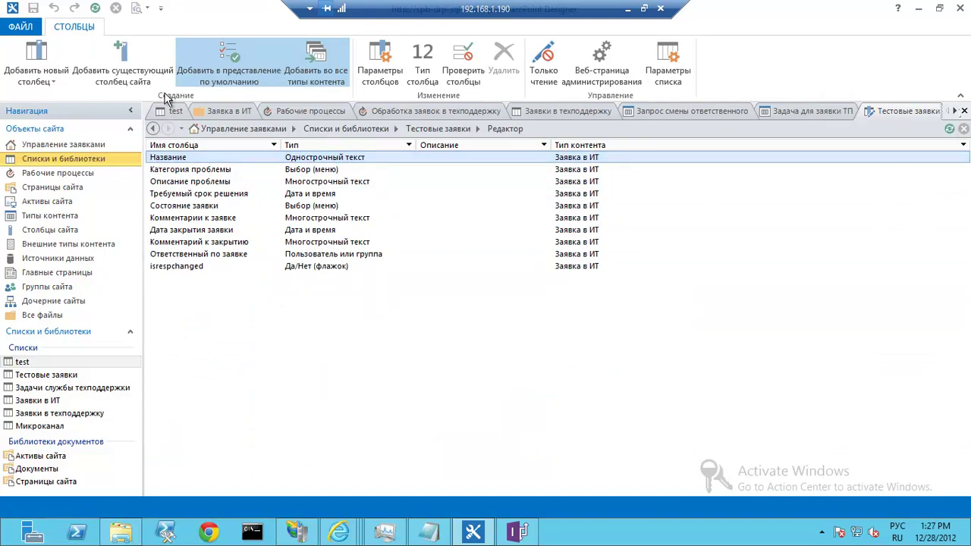
pyautogui.click(392, 67)
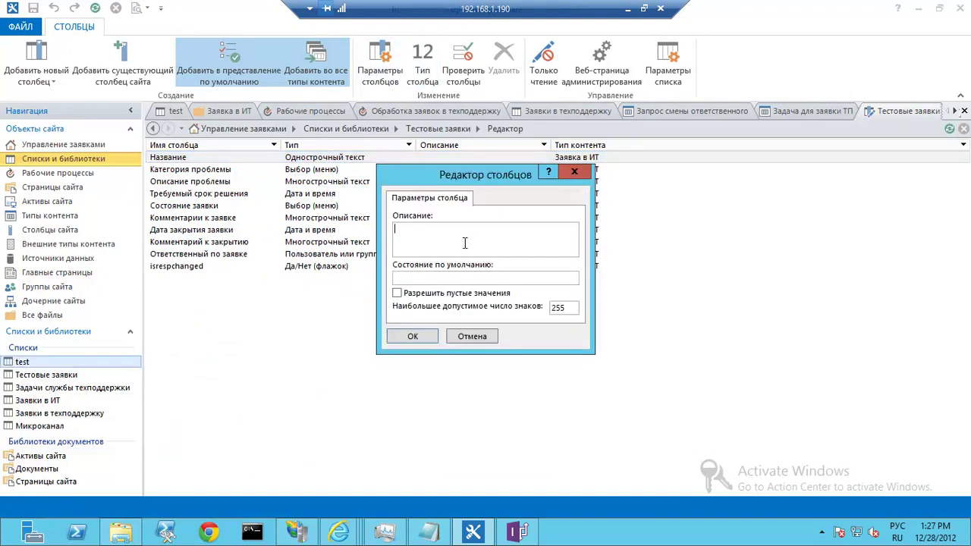
pyautogui.click(405, 298)
pyautogui.click(417, 336)
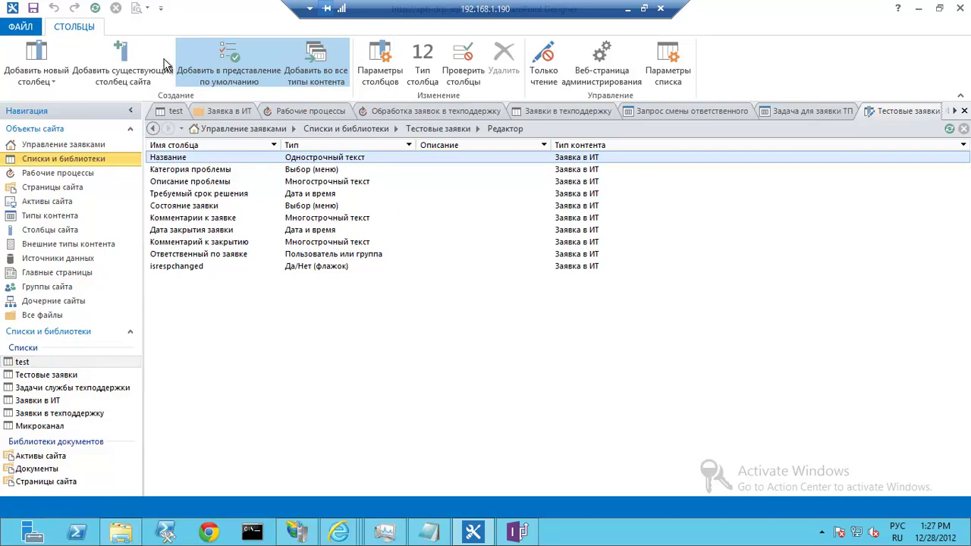
pyautogui.click(36, 7)
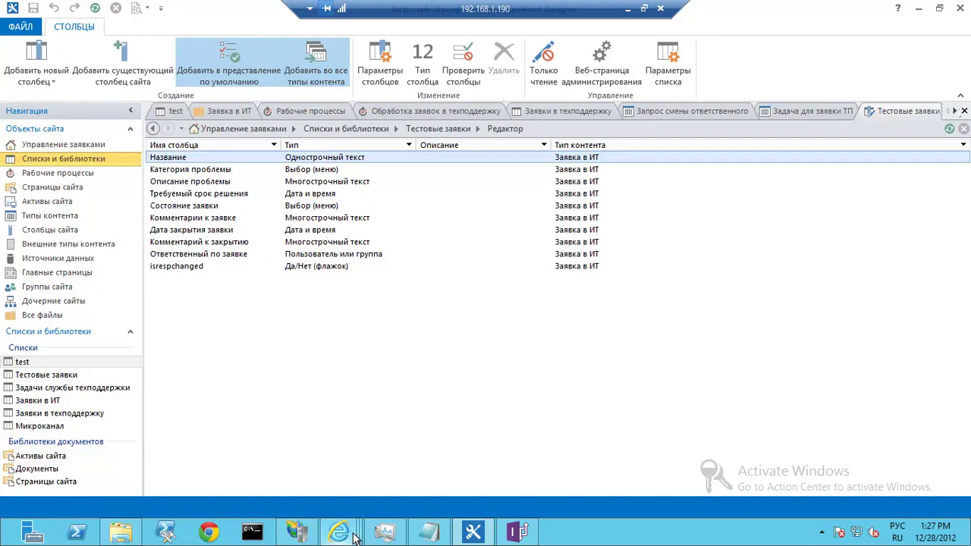
# Switch to Internet Explorer and compare the new item forms of the Тестовые заявки and Заявки в техподдержку lists
pyautogui.moveTo(341, 535)
pyautogui.click(241, 458)
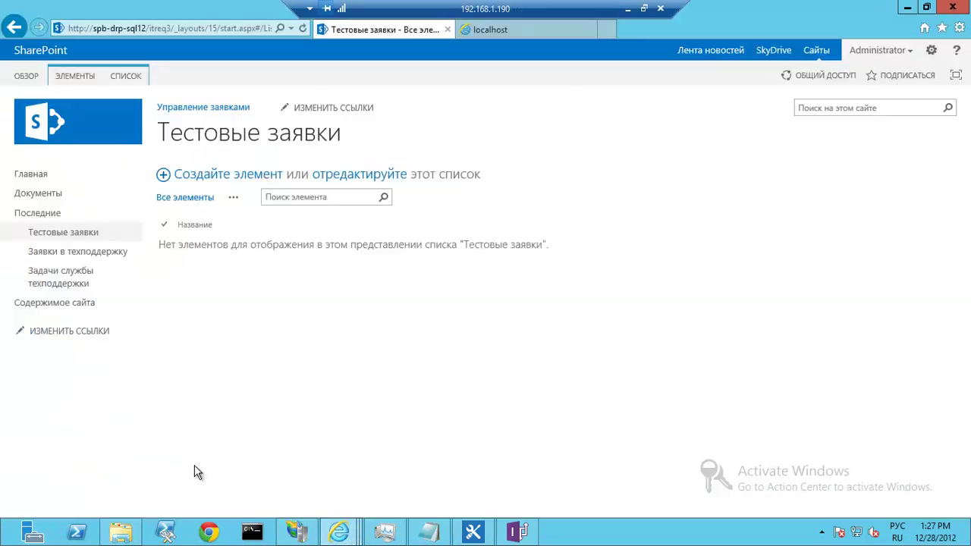
pyautogui.click(163, 177)
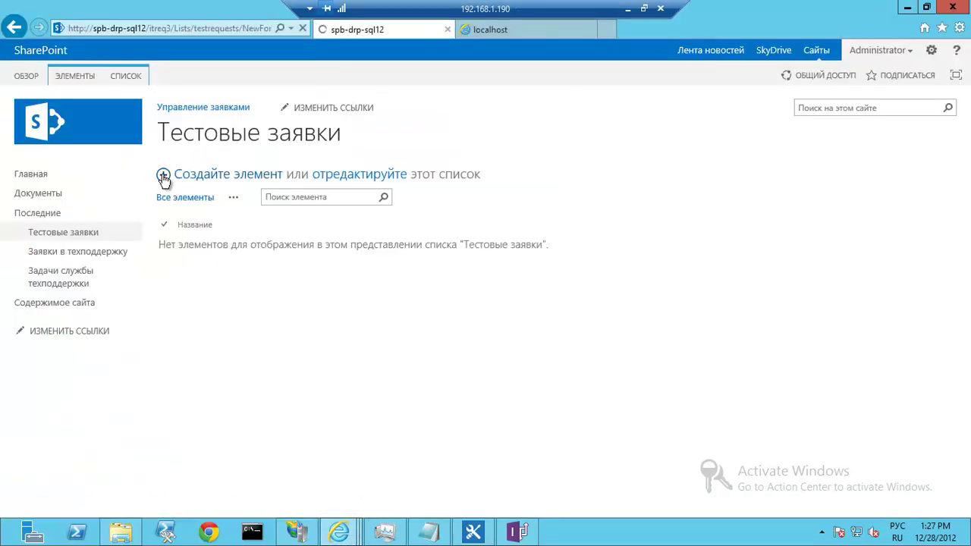
pyautogui.scroll(-5, 496, 284)
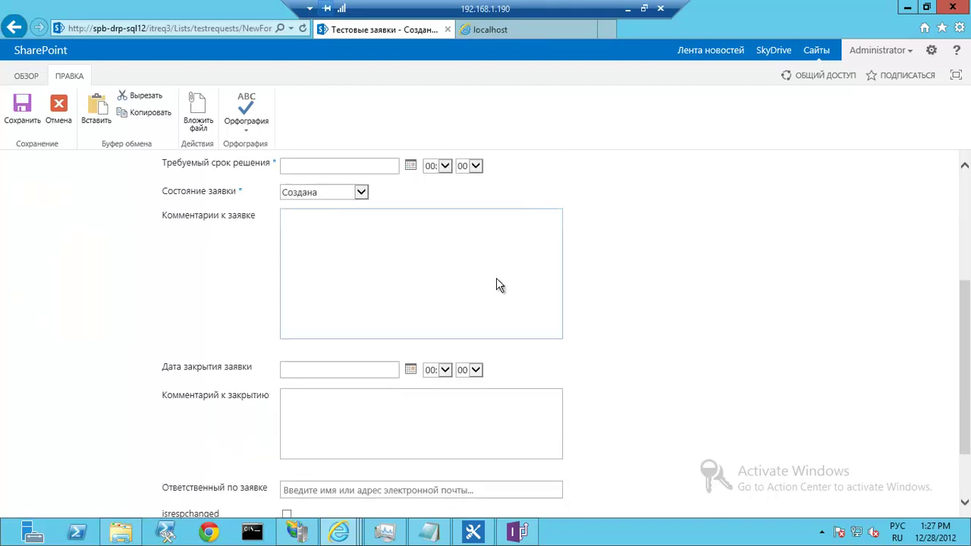
pyautogui.click(538, 460)
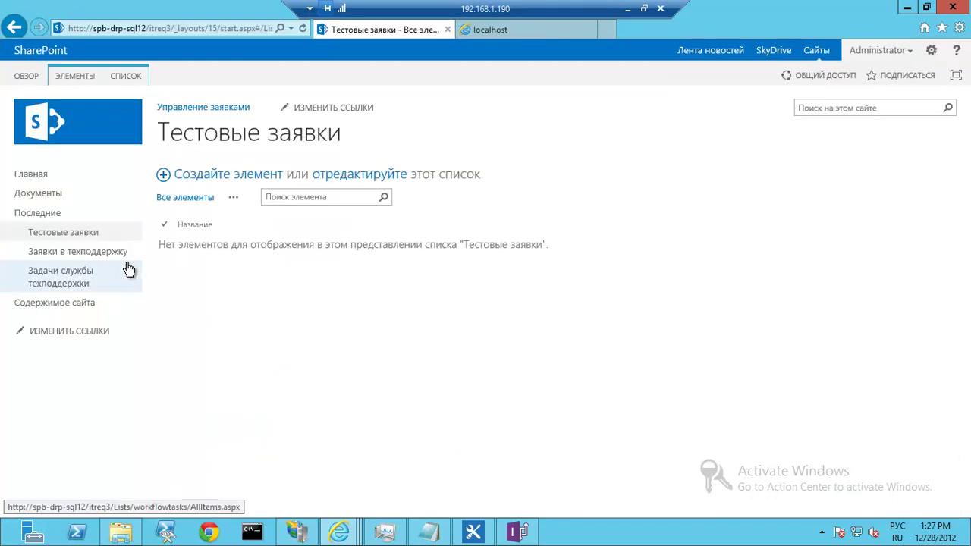
pyautogui.click(58, 261)
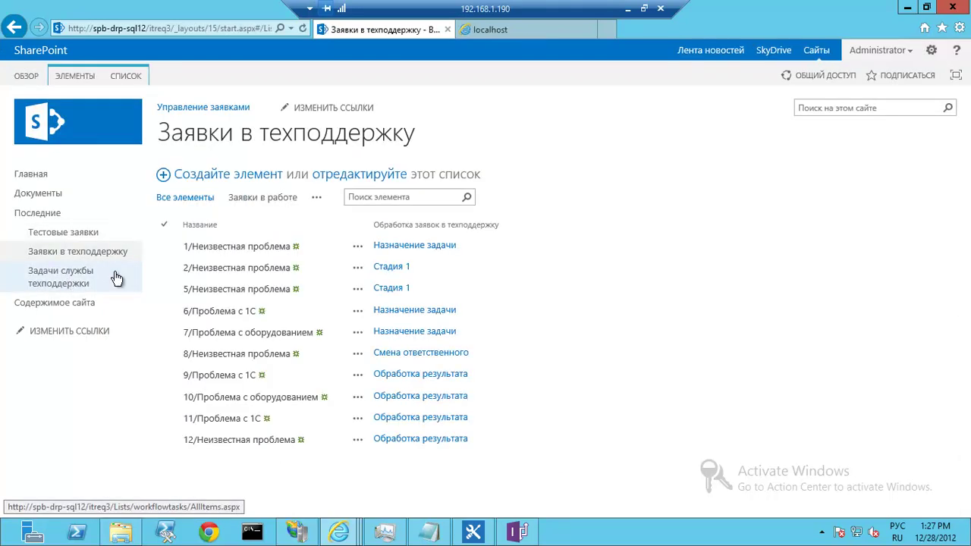
pyautogui.click(166, 179)
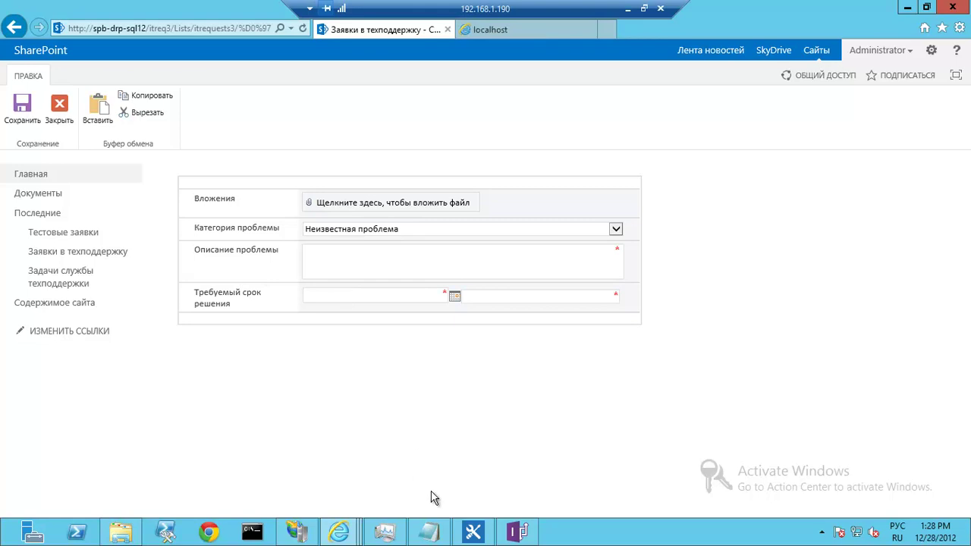
# Switch to SharePoint Designer and open the Заявка в ИТ form of the Тестовые заявки list for design in InfoPath
pyautogui.click(485, 534)
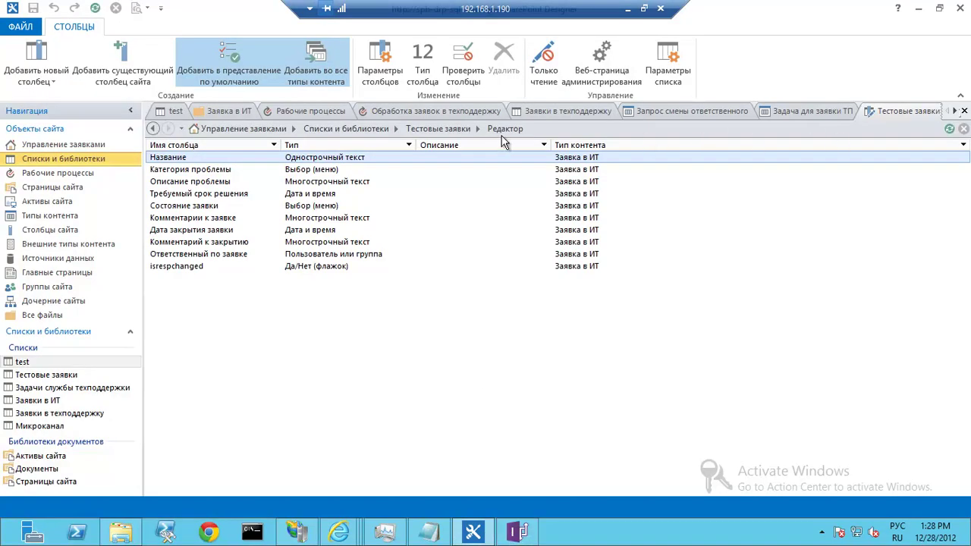
pyautogui.click(438, 128)
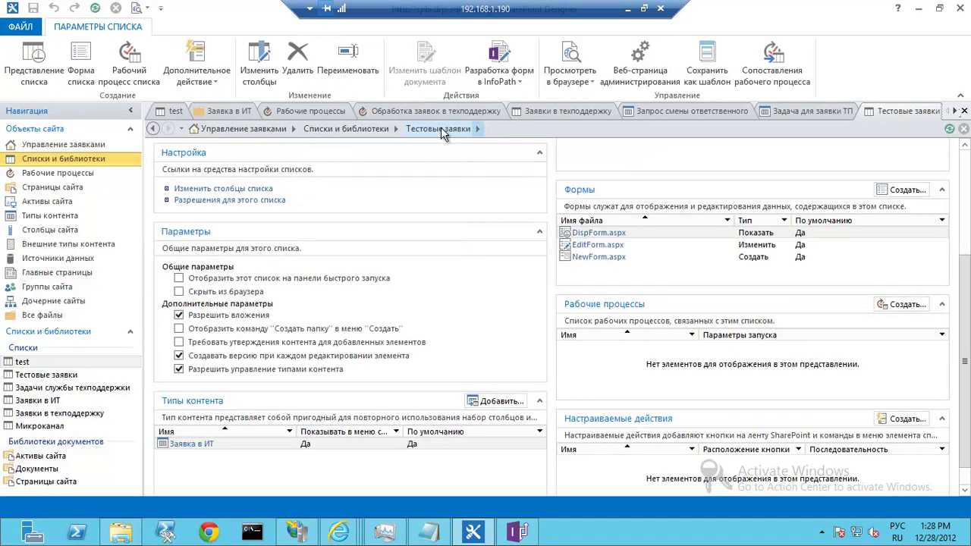
pyautogui.click(499, 74)
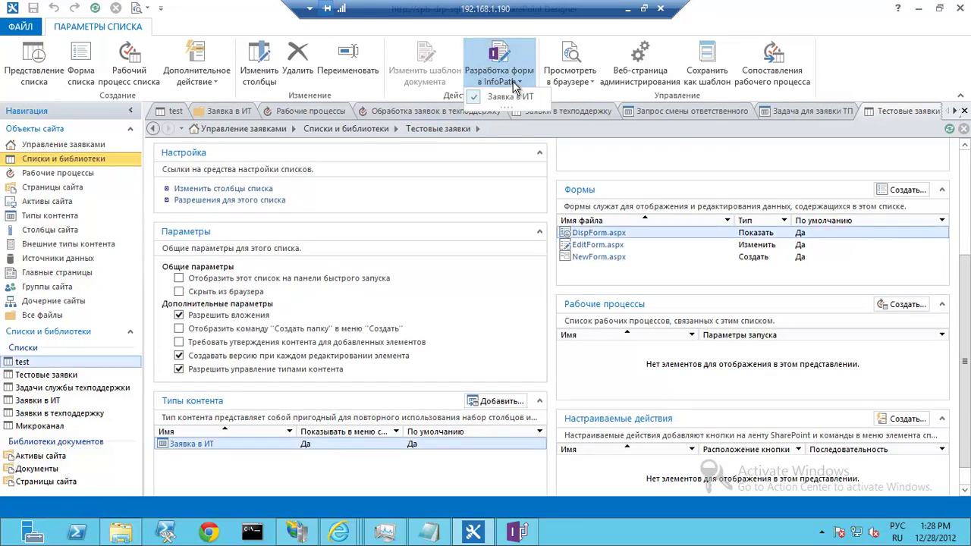
pyautogui.click(503, 98)
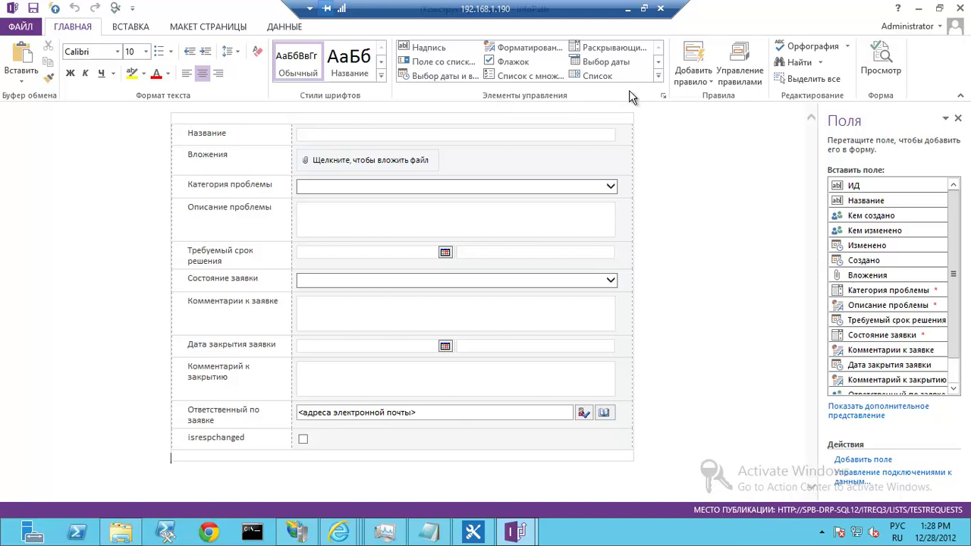
# Delete the Название row from the form's layout table
pyautogui.click(452, 144)
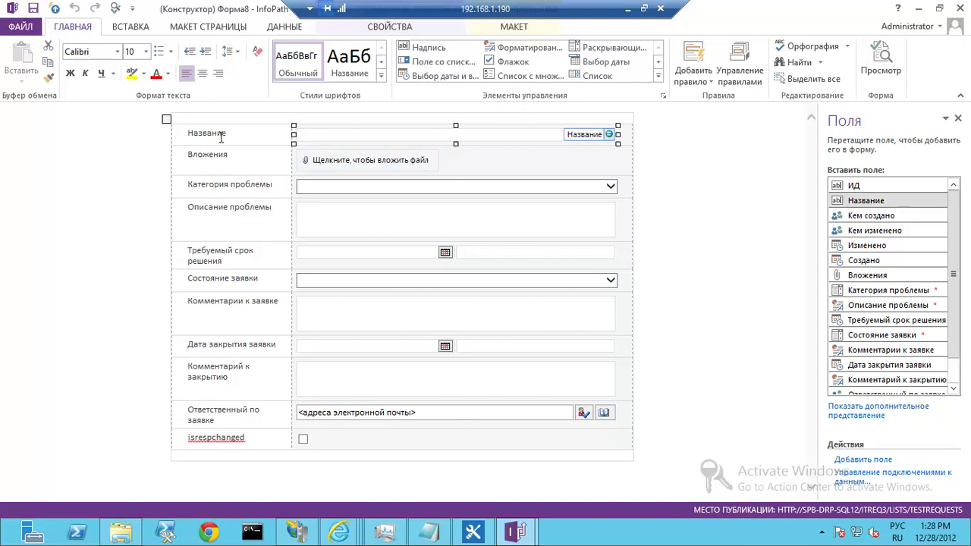
pyautogui.click(225, 144)
pyautogui.rightClick(224, 144)
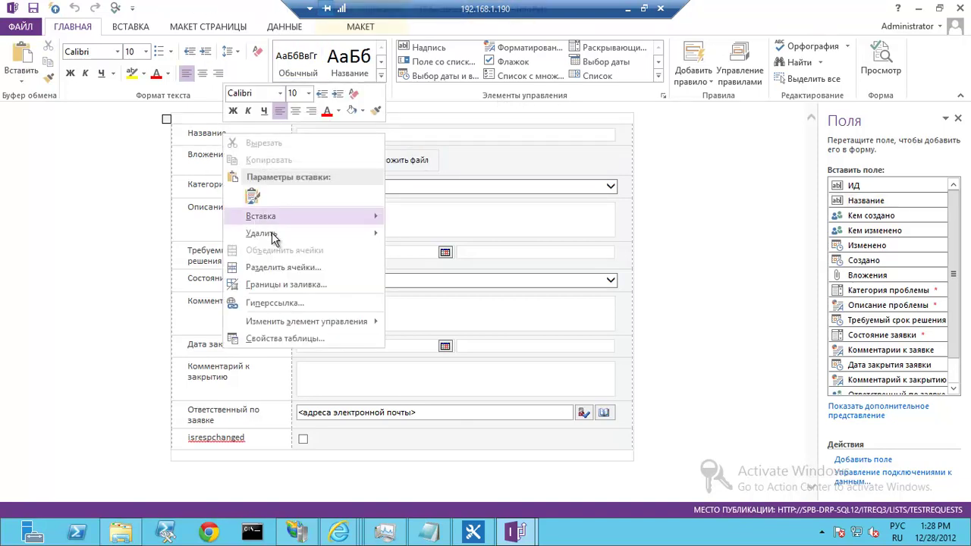
pyautogui.moveTo(275, 234)
pyautogui.click(422, 269)
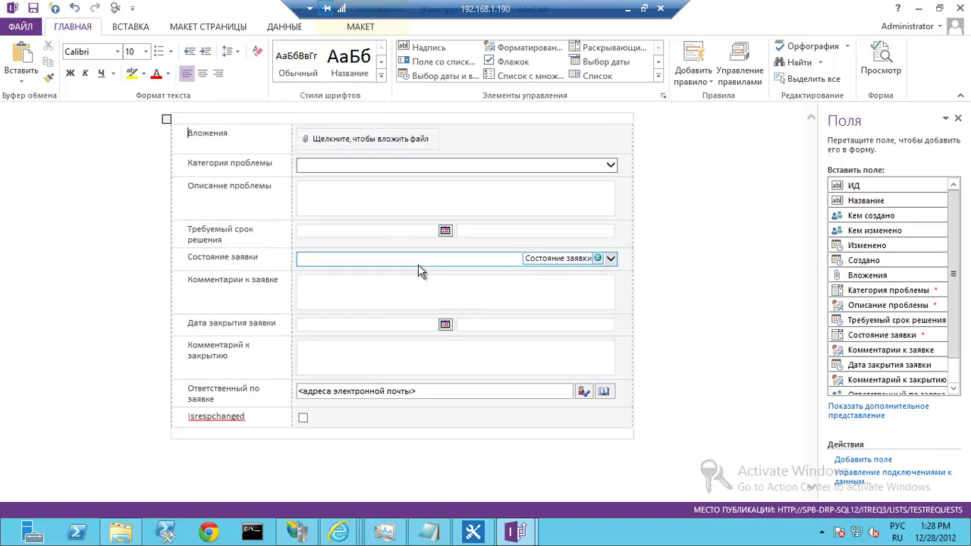
# Delete the form rows from Состояние заявки through isrespchanged
pyautogui.click(279, 163)
pyautogui.click(274, 200)
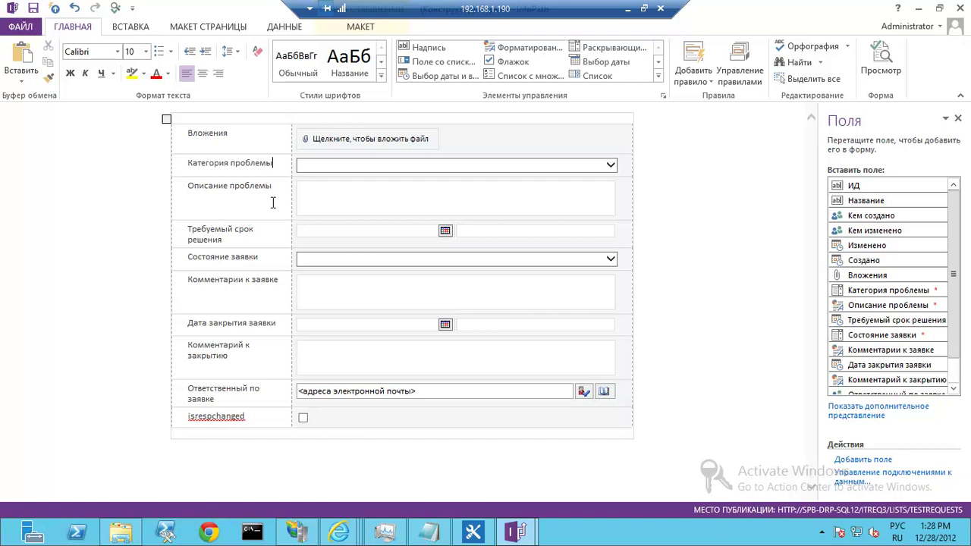
pyautogui.moveTo(245, 262); pyautogui.dragTo(619, 418)
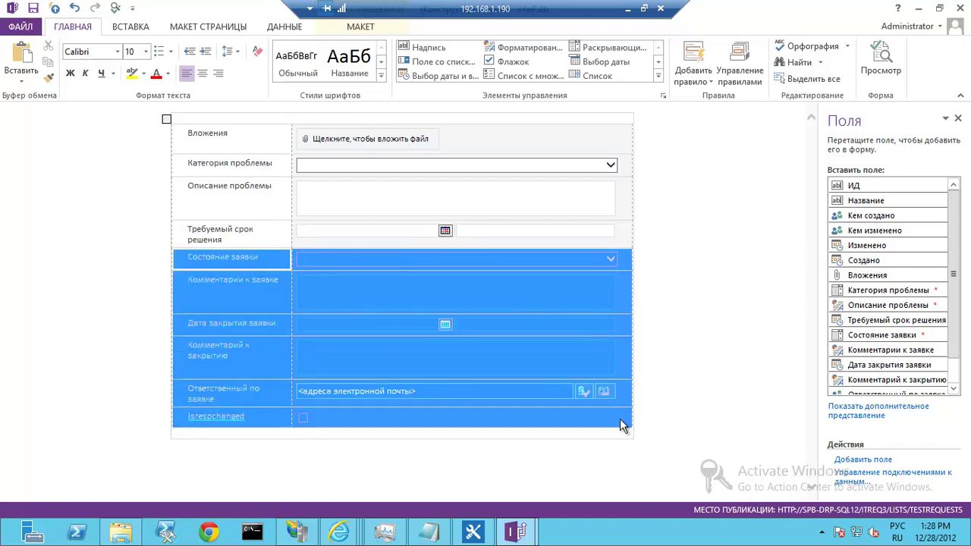
pyautogui.rightClick(231, 325)
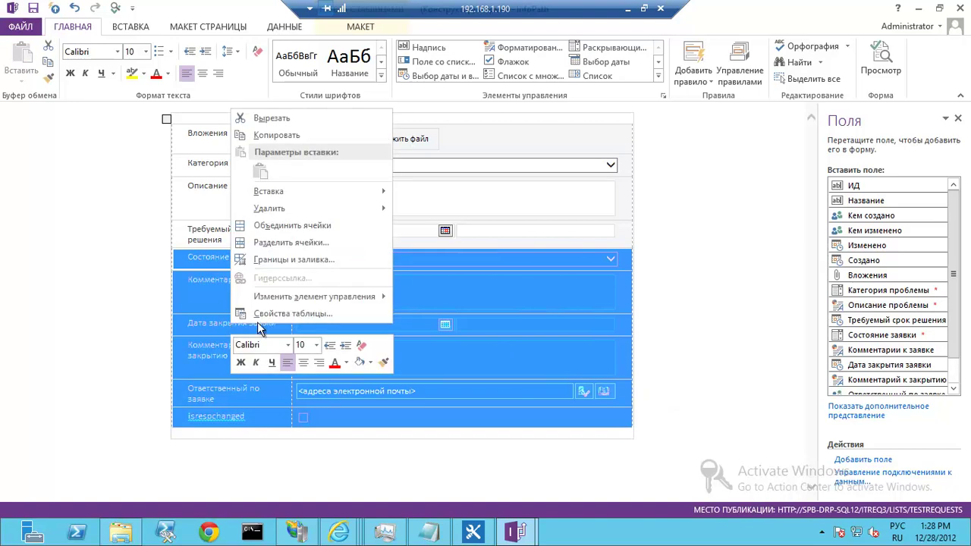
pyautogui.moveTo(292, 209)
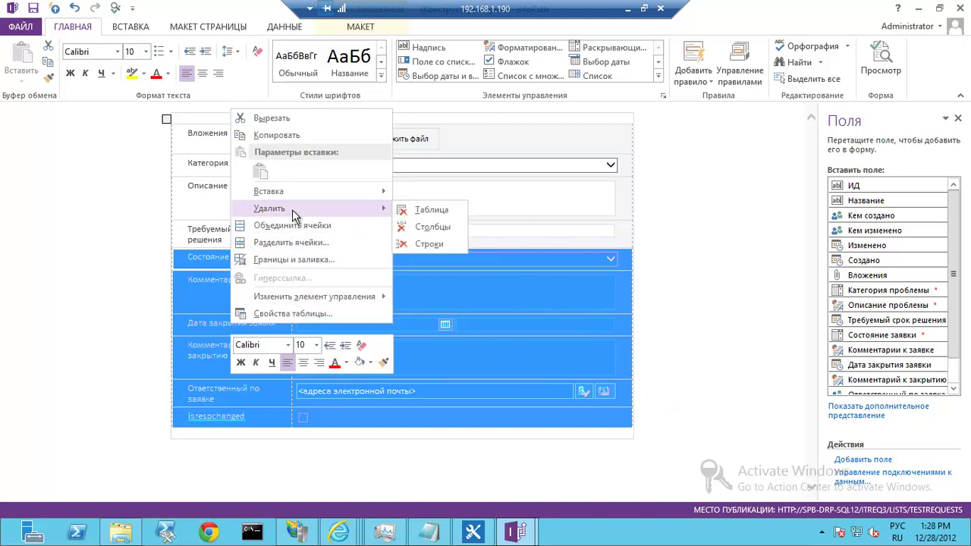
pyautogui.click(434, 241)
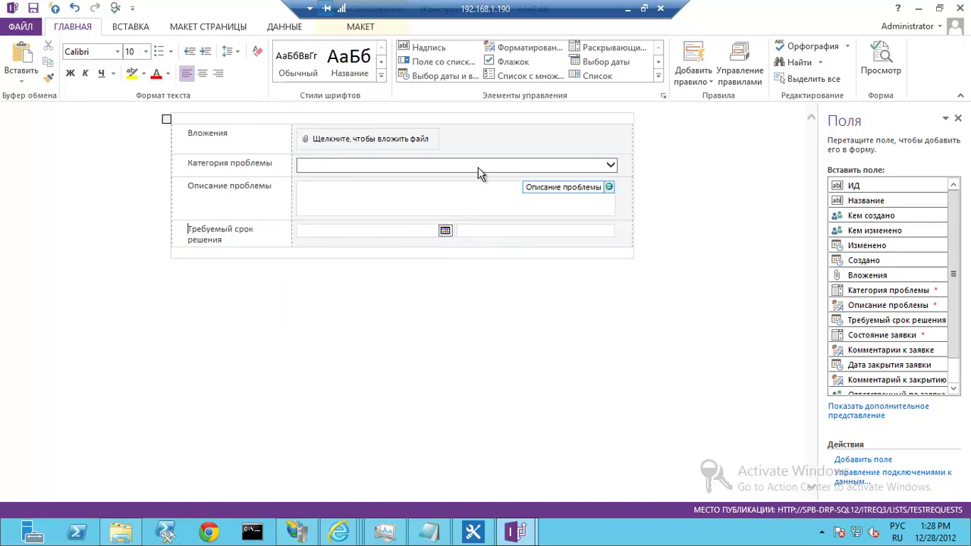
# Open the properties of the Категория проблемы drop-down list and review its choices without changing them
pyautogui.click(493, 140)
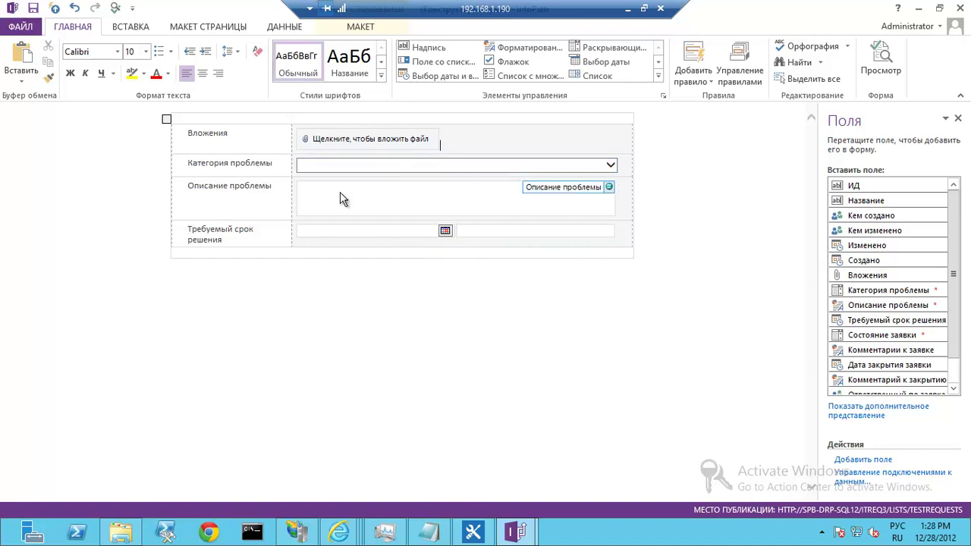
pyautogui.click(421, 213)
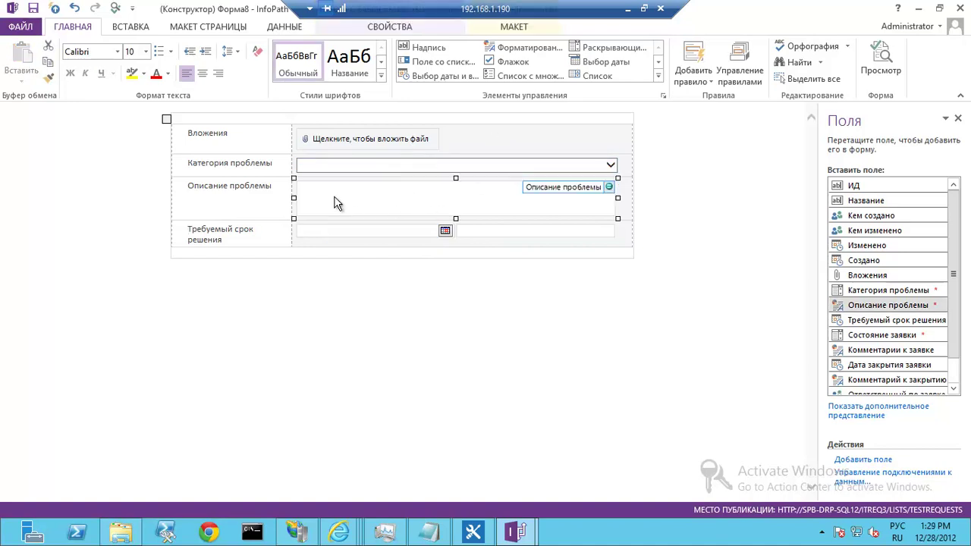
pyautogui.click(388, 168)
pyautogui.rightClick(389, 169)
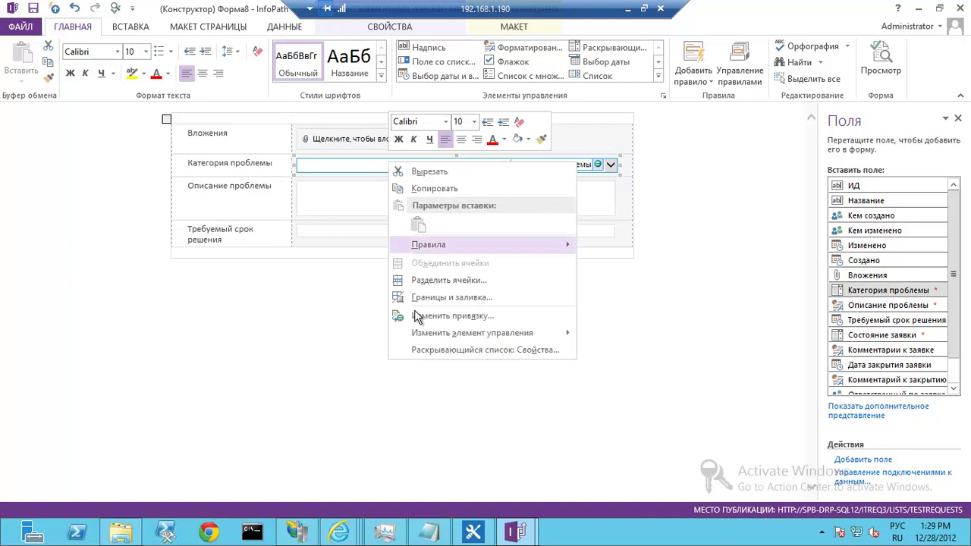
pyautogui.click(435, 349)
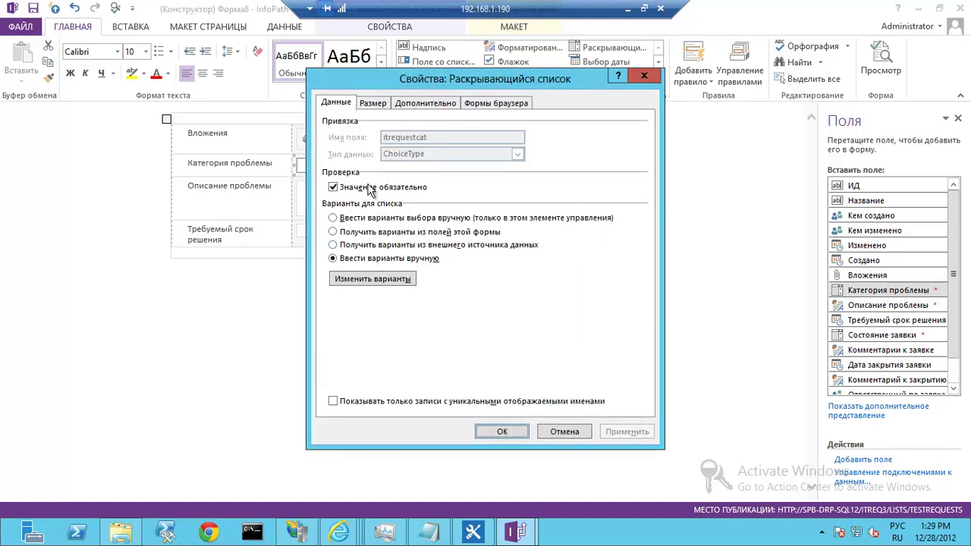
pyautogui.click(385, 280)
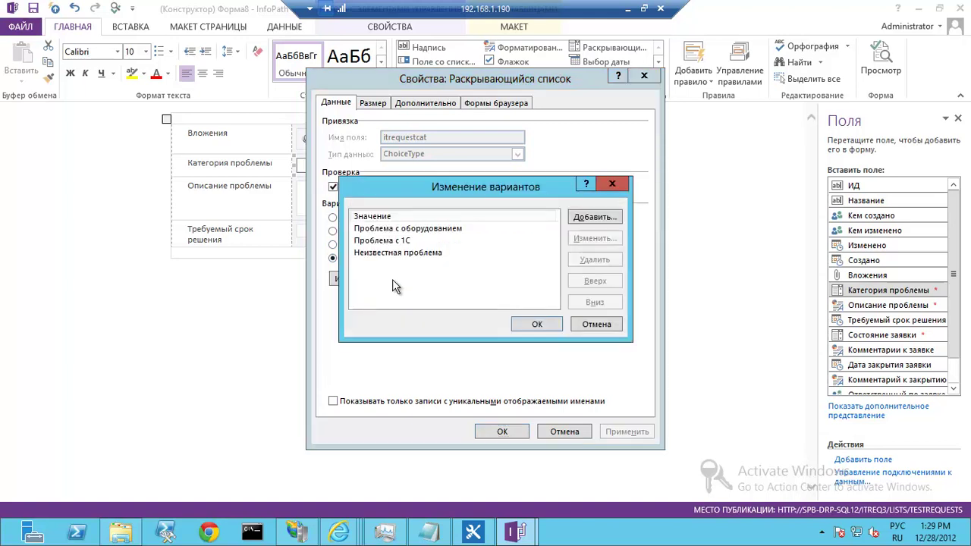
pyautogui.click(596, 325)
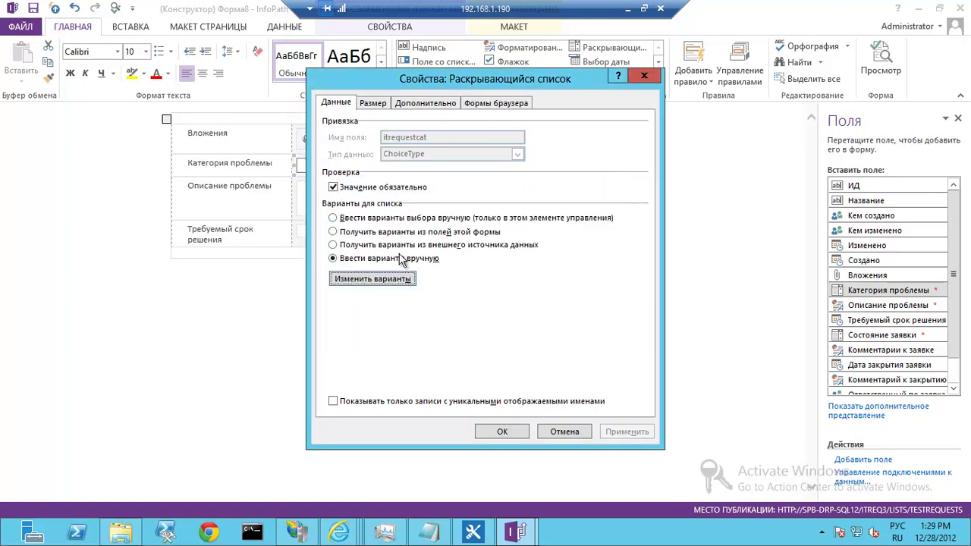
# Set the drop-down list's tooltip to "Не забудьте выбрать категорию проблемы" and confirm its properties
pyautogui.click(377, 106)
pyautogui.click(413, 107)
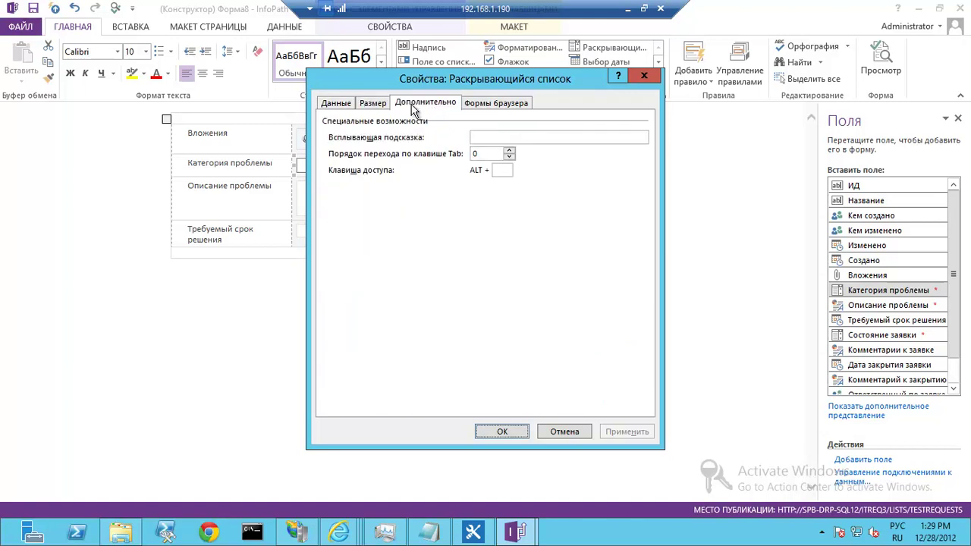
pyautogui.click(495, 135)
pyautogui.write('Не за')
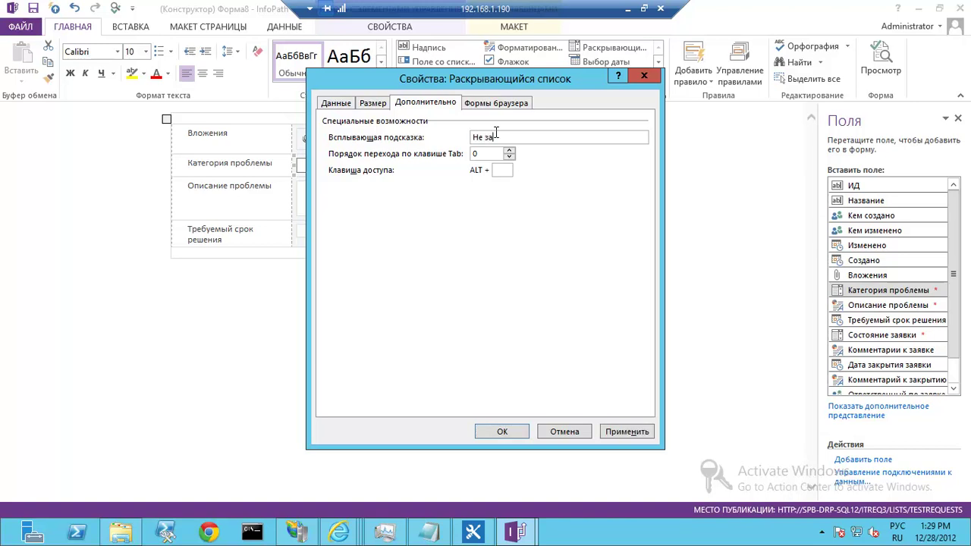
pyautogui.write('будьте выбрать категорию')
pyautogui.write('проблемы')
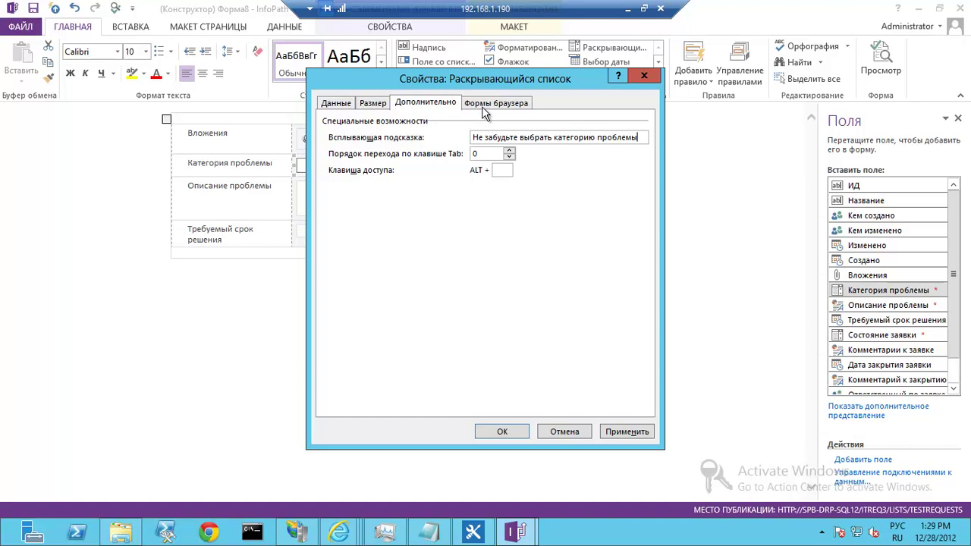
pyautogui.click(493, 108)
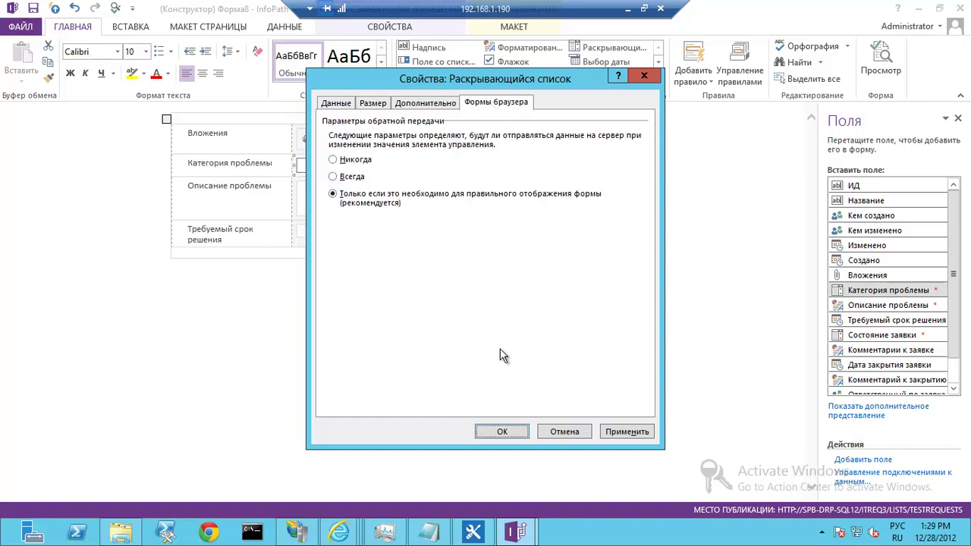
pyautogui.click(502, 430)
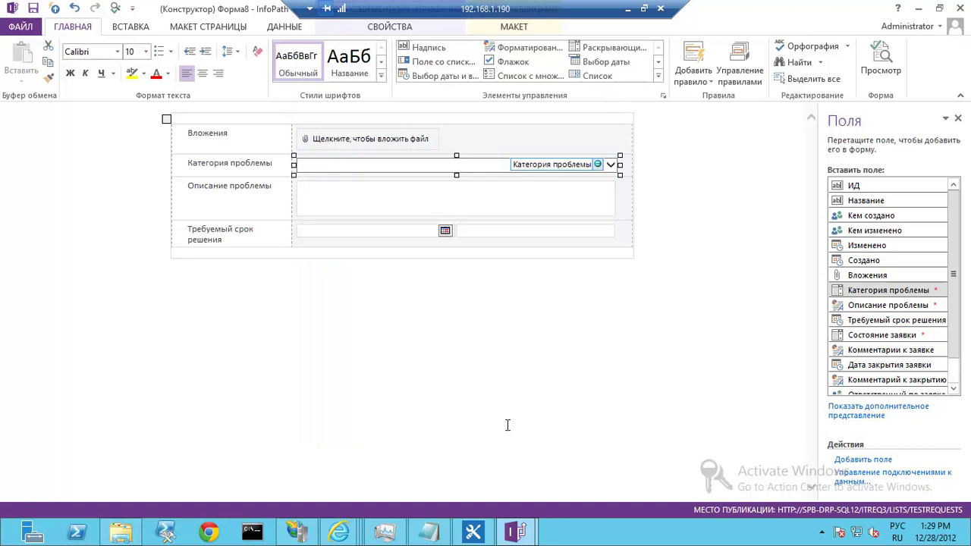
# Start saving the form template, create a folder named "тестовые заявки" in My Documents, and open it as the save location
pyautogui.click(32, 7)
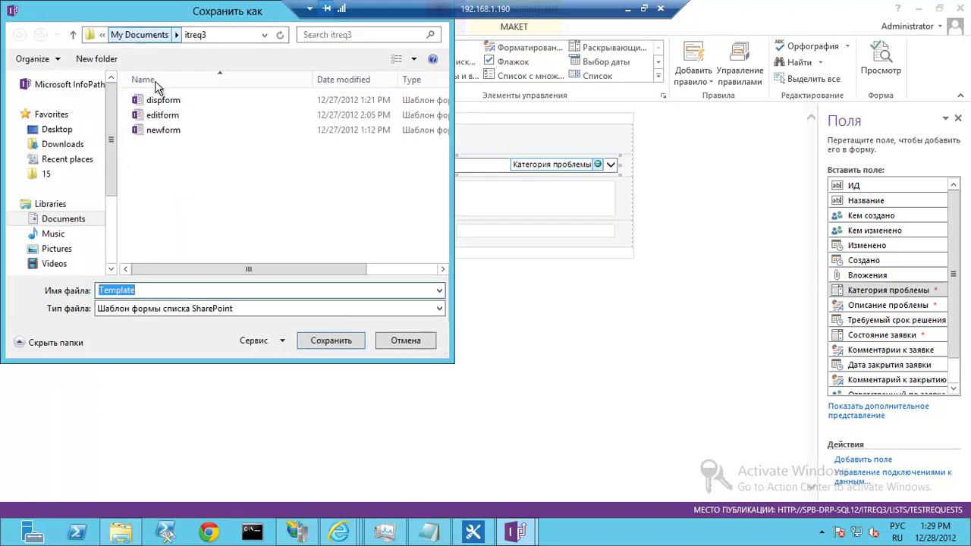
pyautogui.click(139, 34)
pyautogui.click(98, 59)
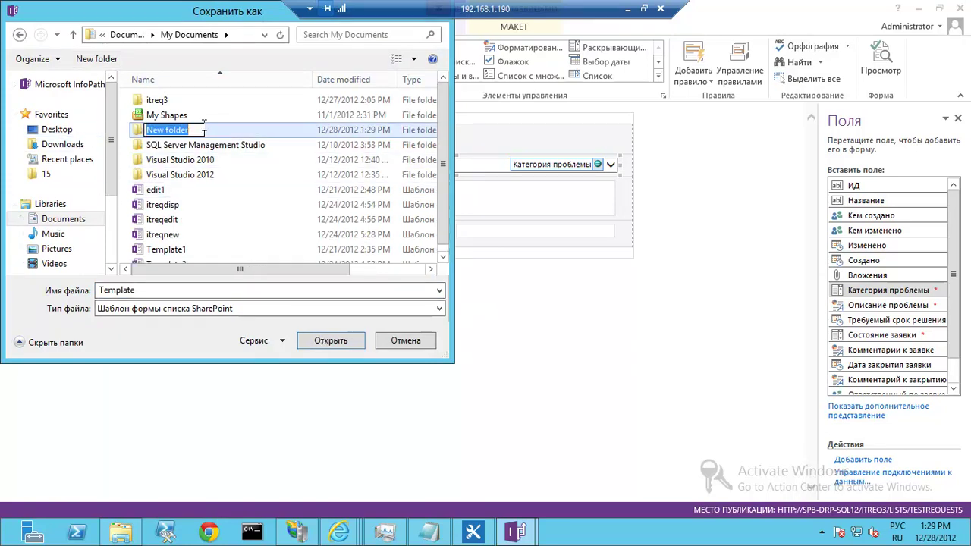
pyautogui.write('тес')
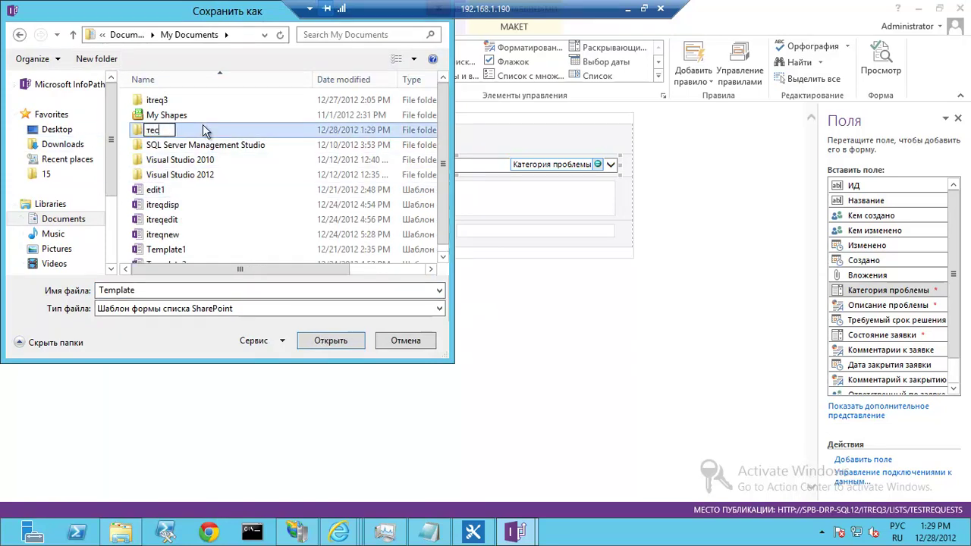
pyautogui.write('товые заявки')
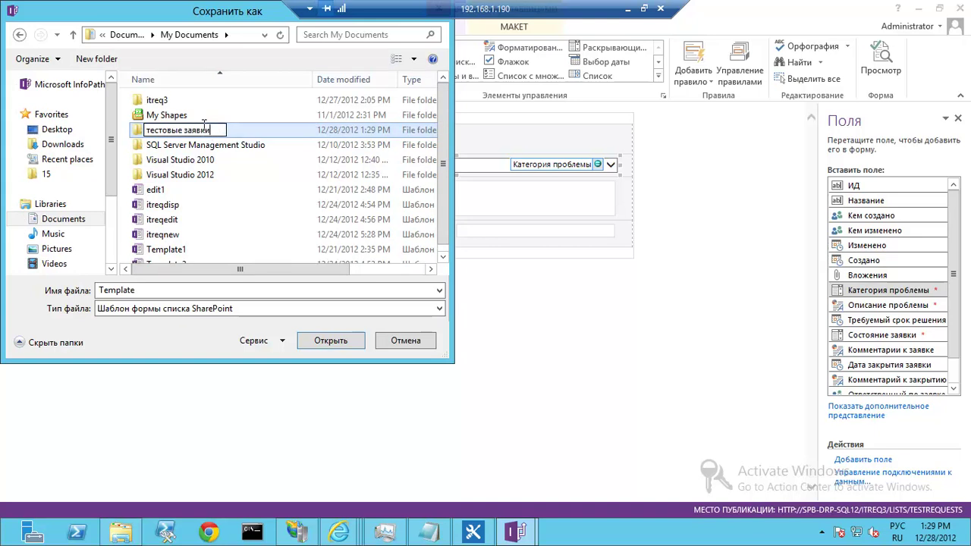
pyautogui.press('Return')
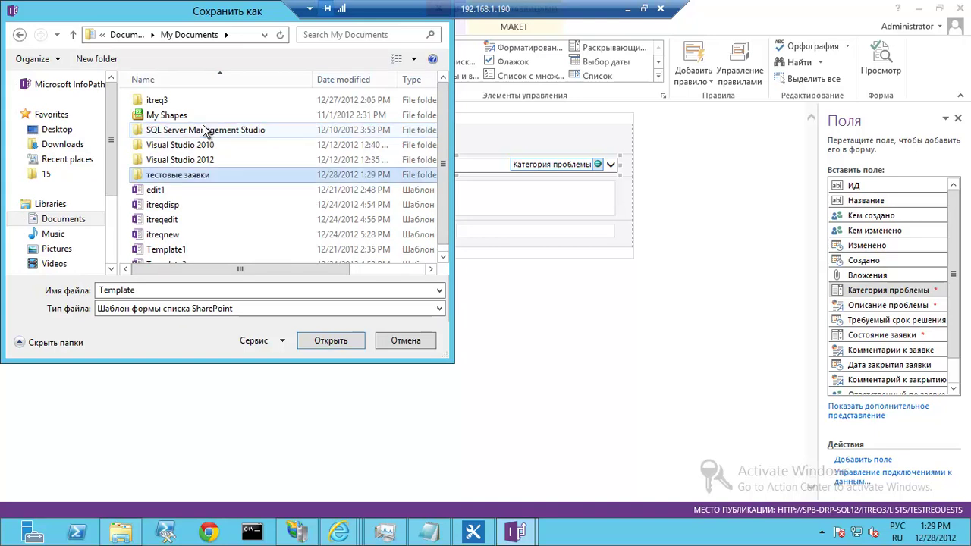
pyautogui.press('Return')
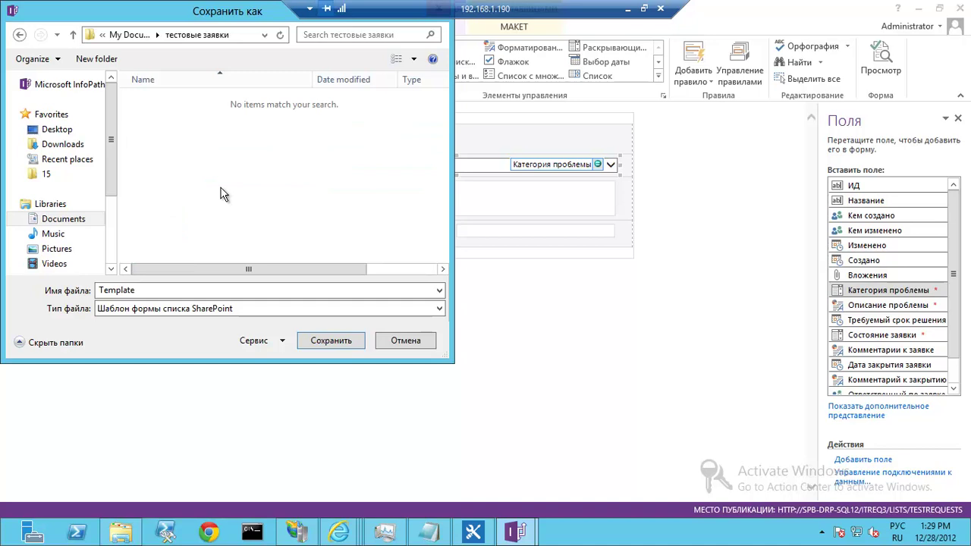
# Save the form template as newform and publish it to the SharePoint list
pyautogui.click(152, 292)
pyautogui.hotkey('alt', 'shift')
pyautogui.write('newform')
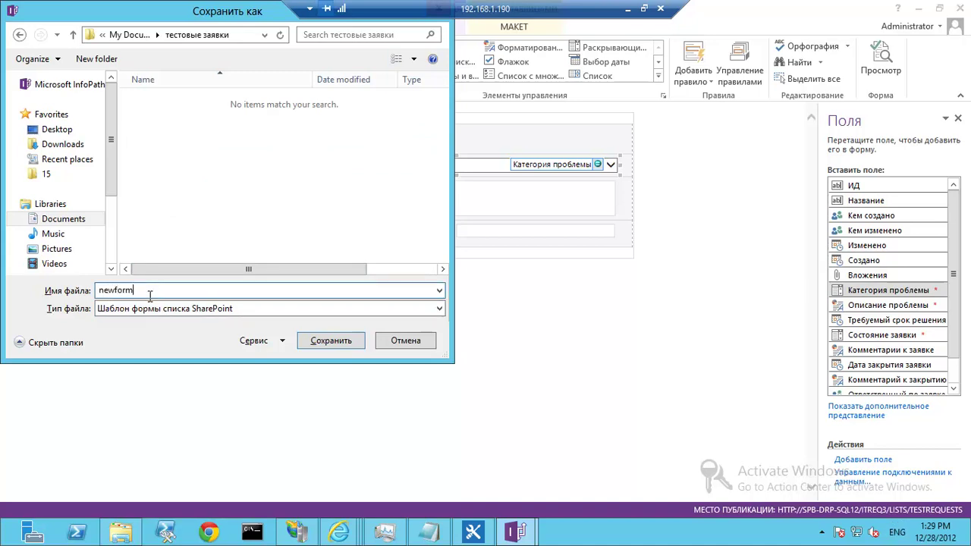
pyautogui.click(334, 341)
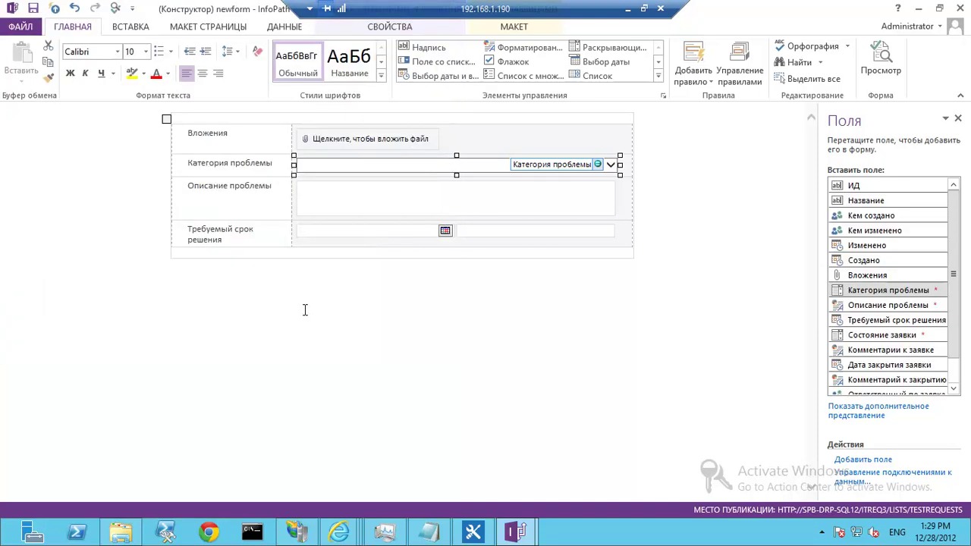
pyautogui.click(54, 11)
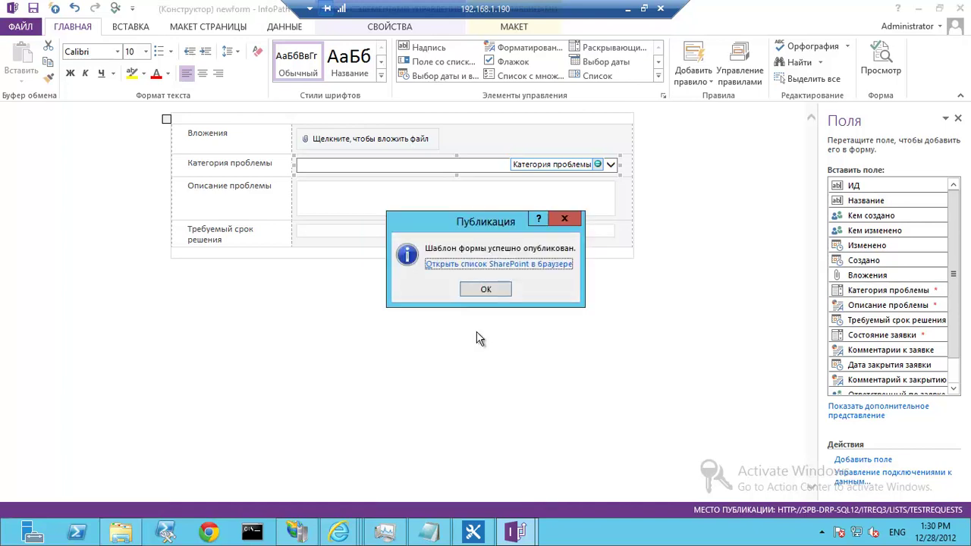
pyautogui.click(486, 289)
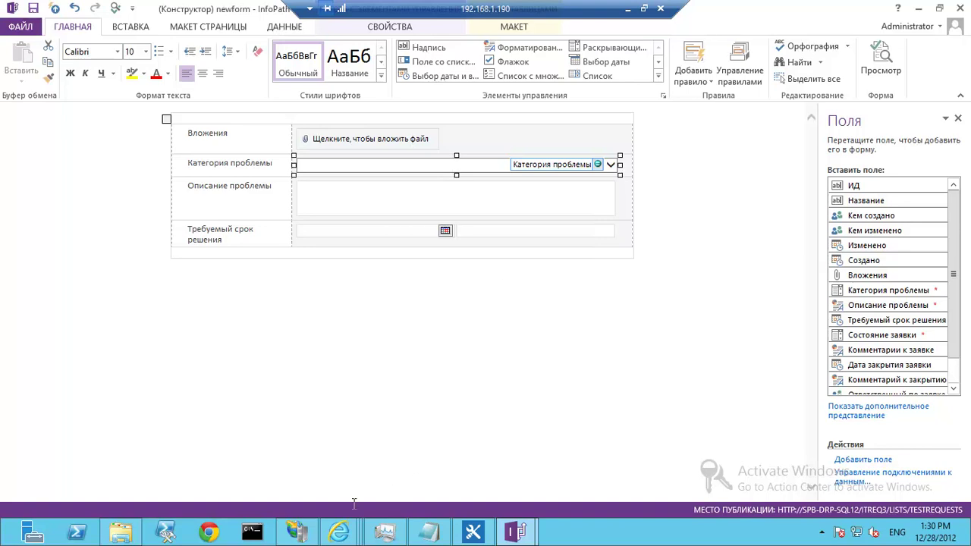
# Switch to Internet Explorer and start a new item in the Тестовые заявки list
pyautogui.moveTo(341, 531)
pyautogui.click(205, 472)
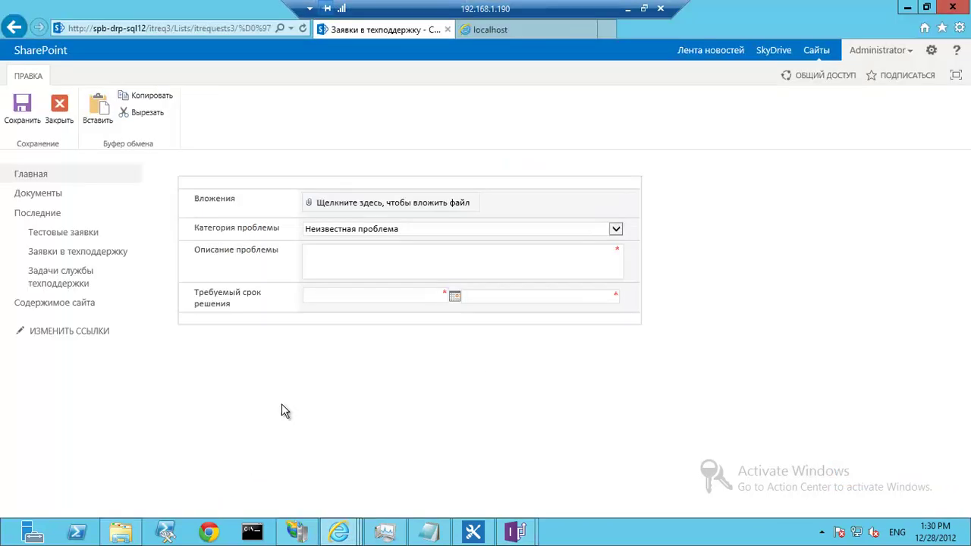
pyautogui.click(46, 233)
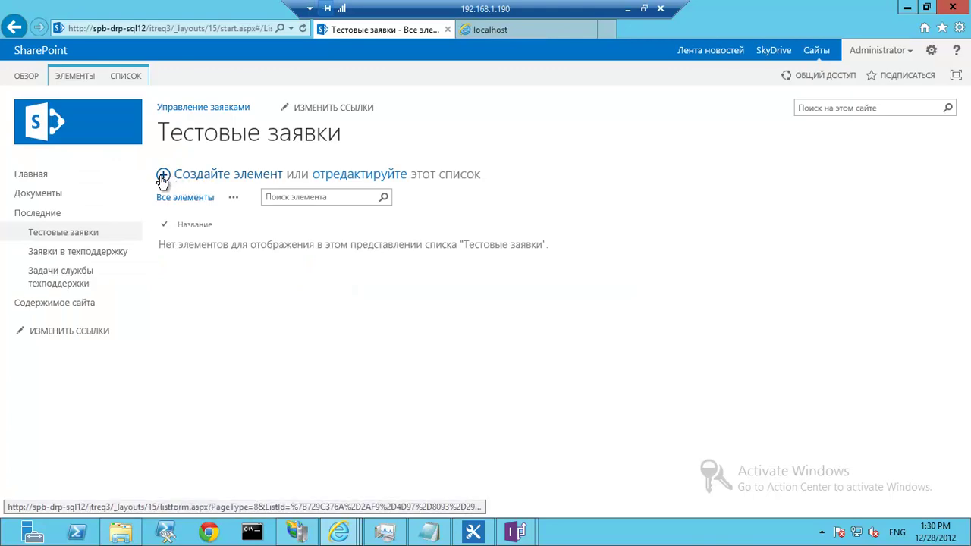
pyautogui.click(162, 177)
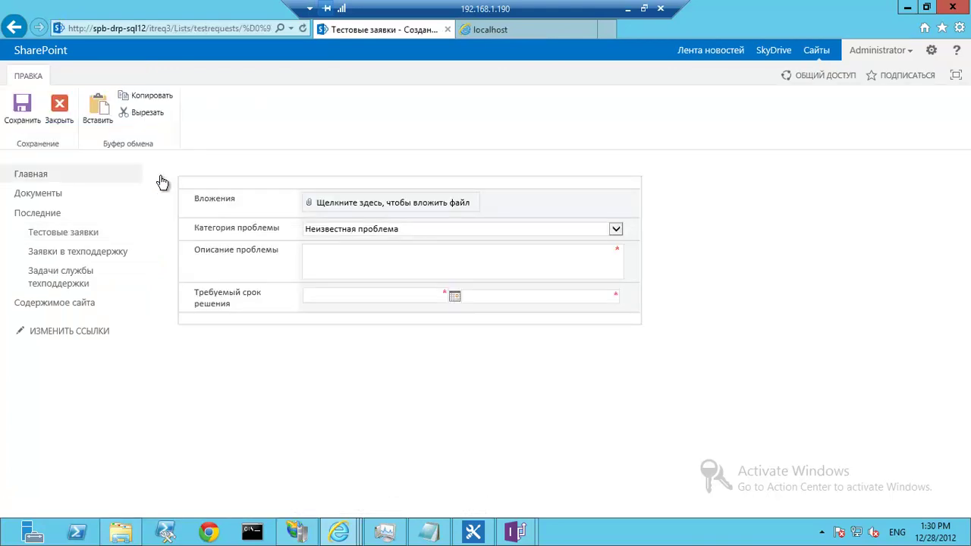
# Fill in the request with the description "тестовое описание" and the required date 30.12.2012, keeping the category Неизвестная проблема, and save it
pyautogui.click(397, 231)
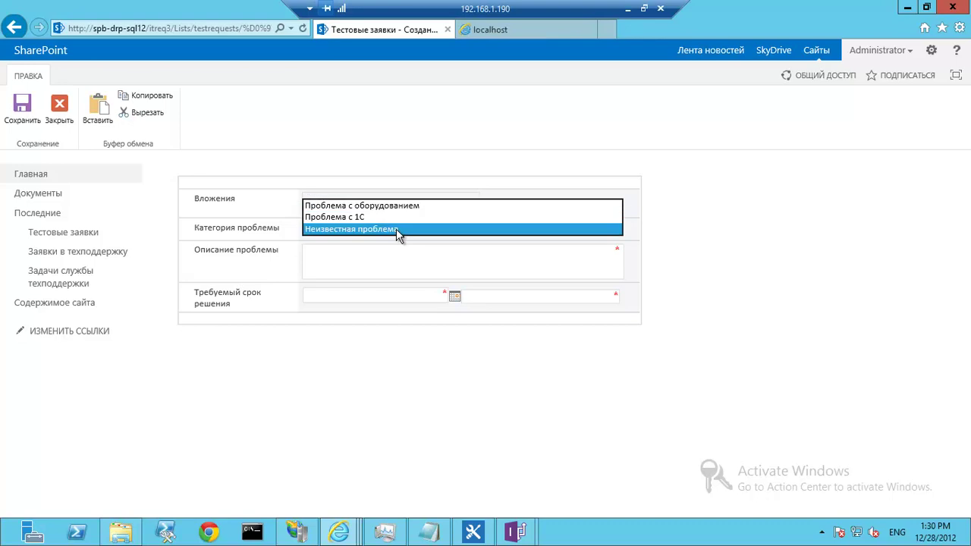
pyautogui.click(387, 260)
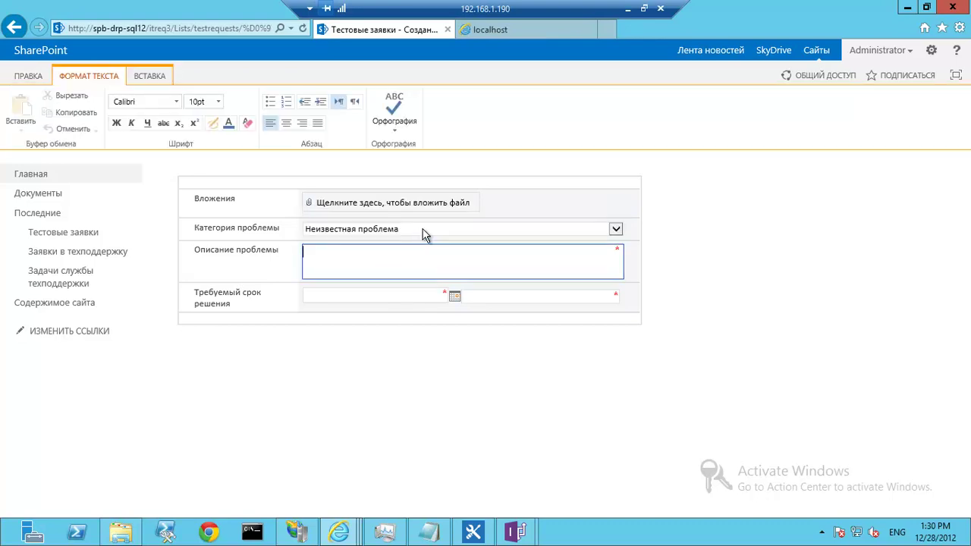
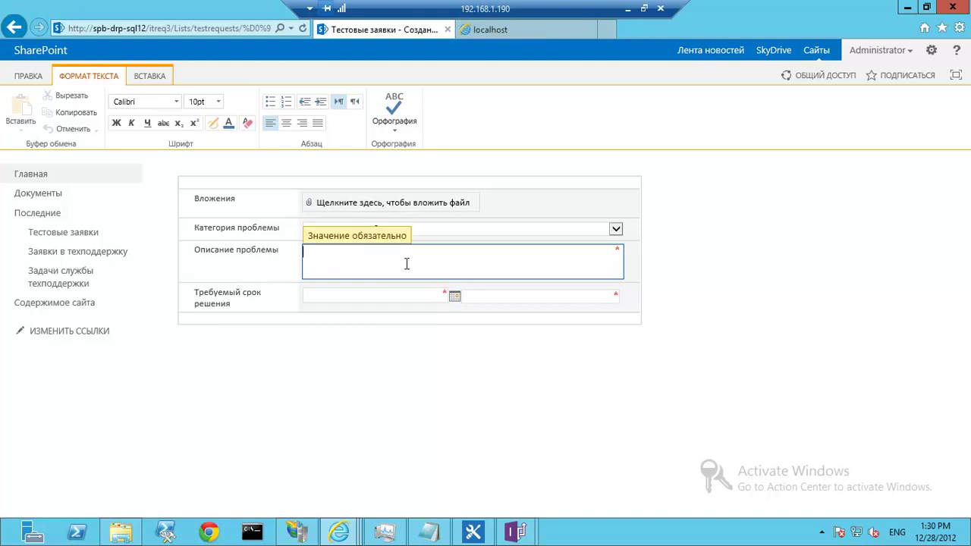
pyautogui.hotkey('alt', 'shift')
pyautogui.write('тестр')
pyautogui.write('вое описание')
pyautogui.click(452, 301)
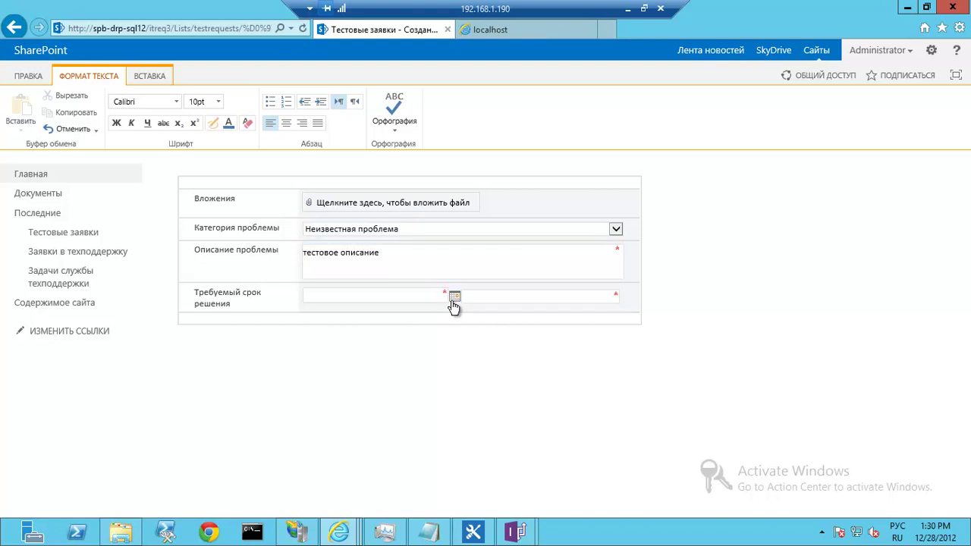
pyautogui.click(453, 299)
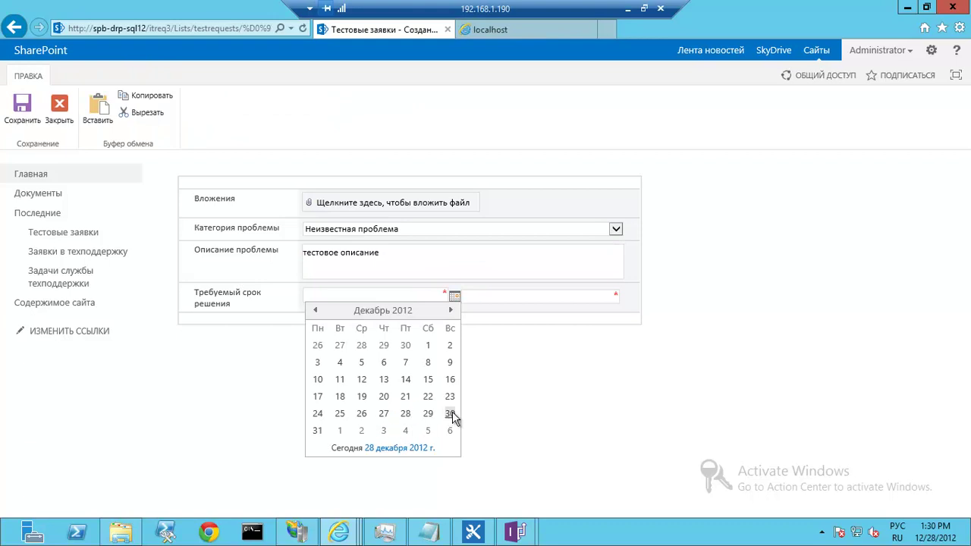
pyautogui.click(450, 414)
pyautogui.click(32, 118)
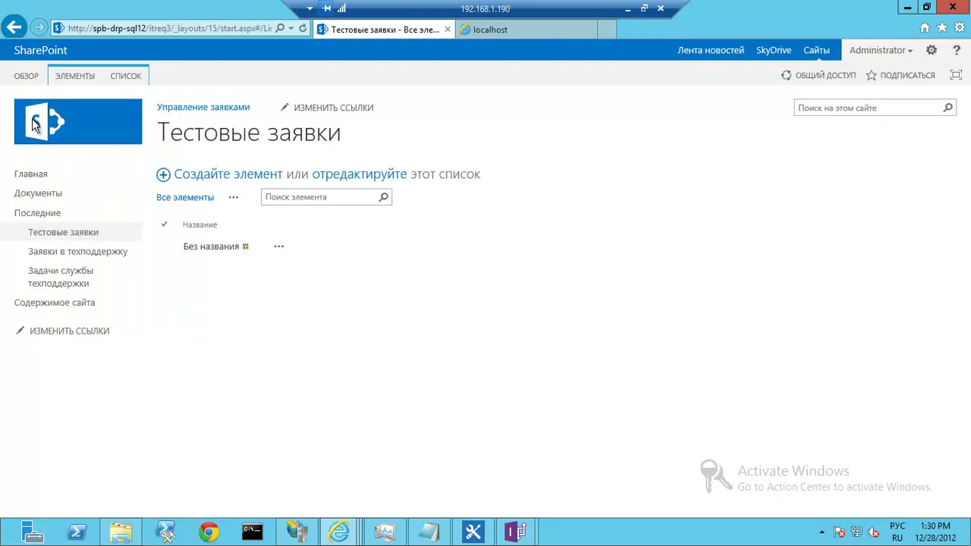
# Review the saved request in its display and edit forms, and close it without changes
pyautogui.click(194, 250)
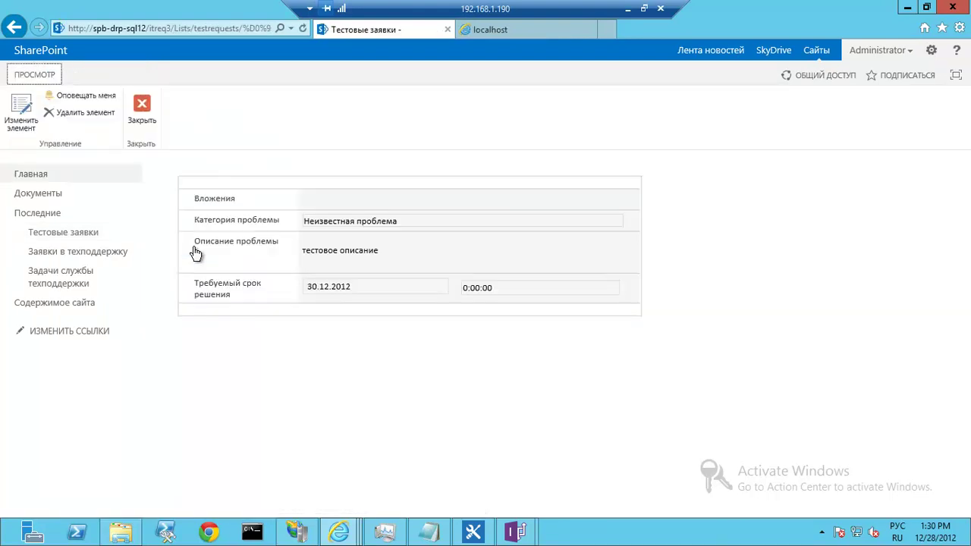
pyautogui.click(21, 114)
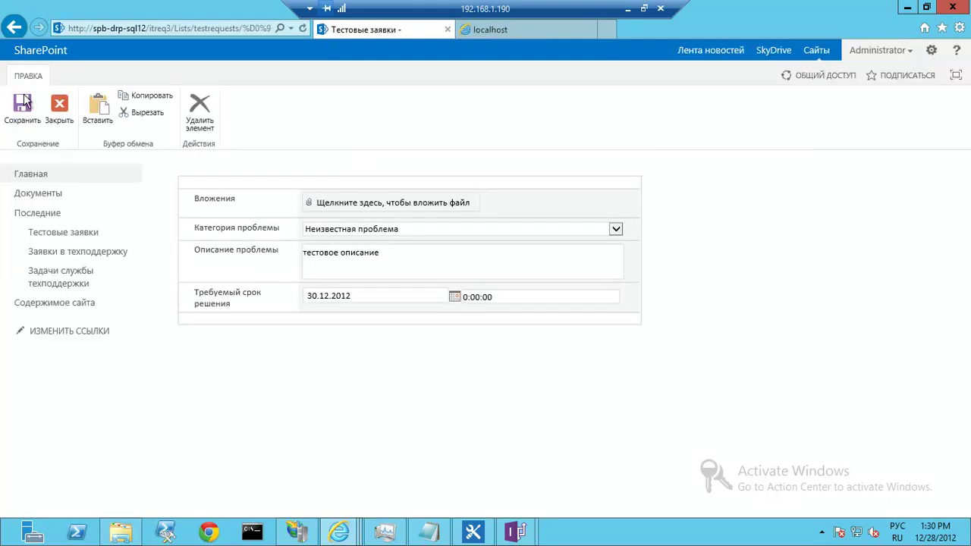
pyautogui.click(59, 113)
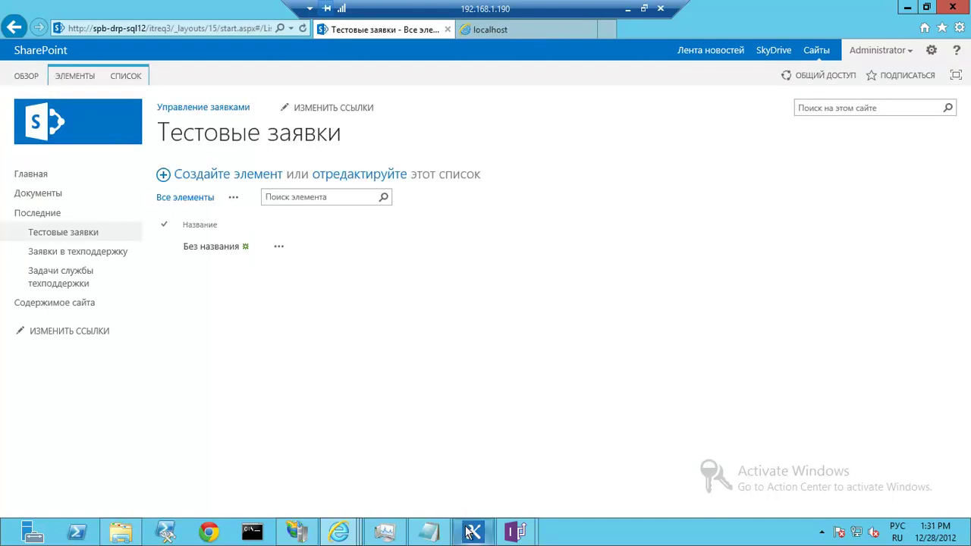
# Switch to SharePoint Designer and open the testrequests folder under Lists in the site's full file listing
pyautogui.moveTo(468, 531)
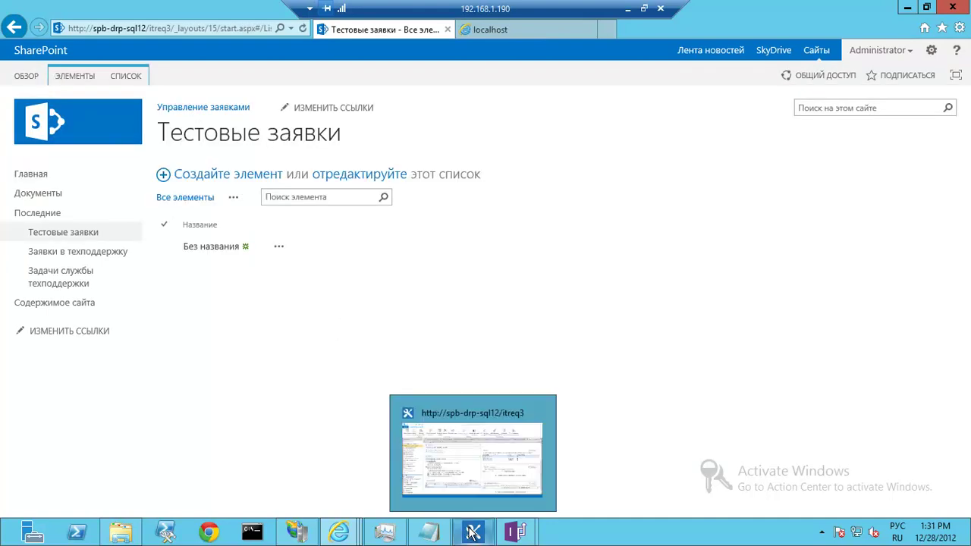
pyautogui.click(483, 464)
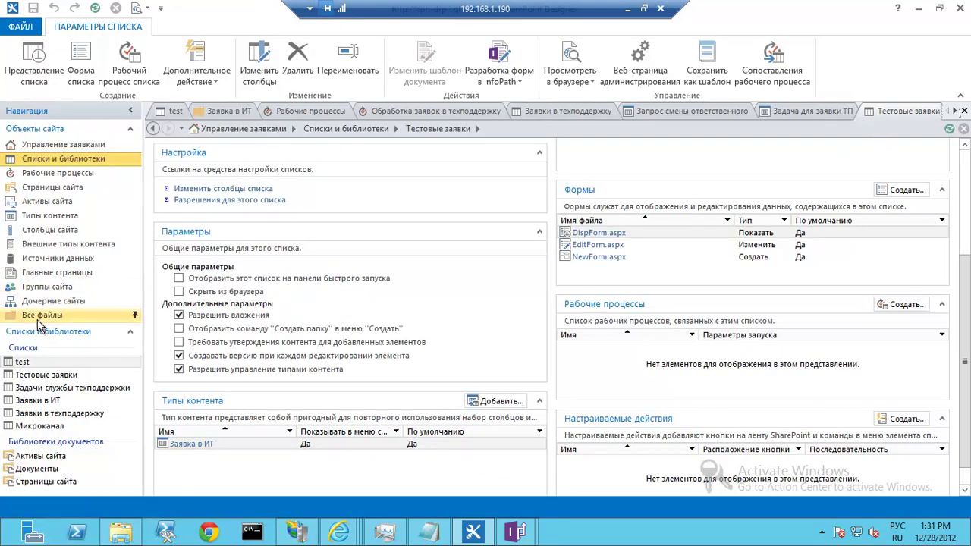
pyautogui.click(43, 315)
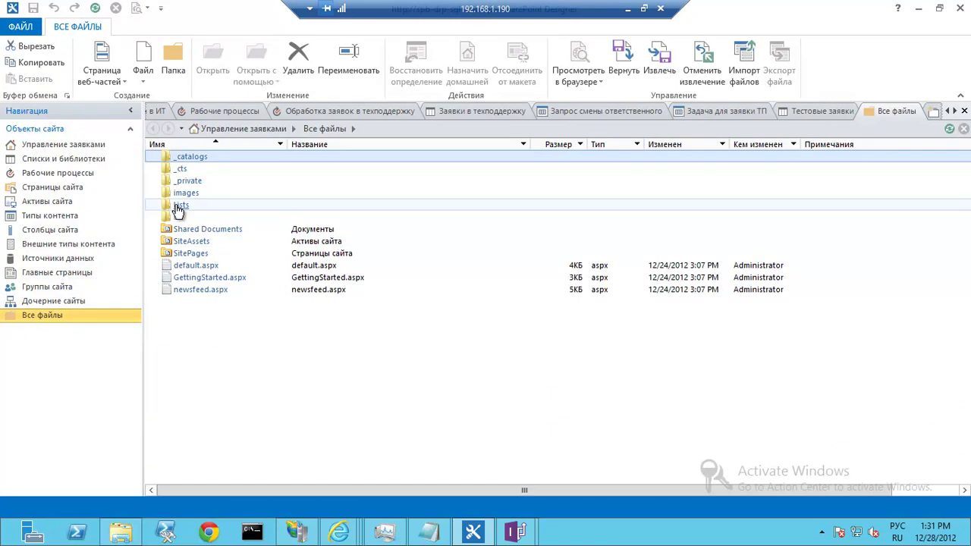
pyautogui.doubleClick(179, 206)
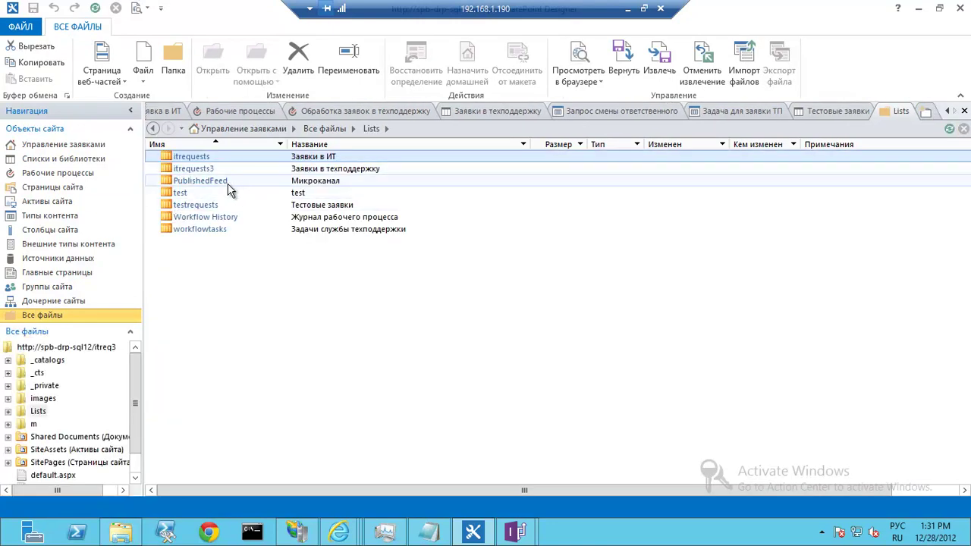
pyautogui.doubleClick(191, 206)
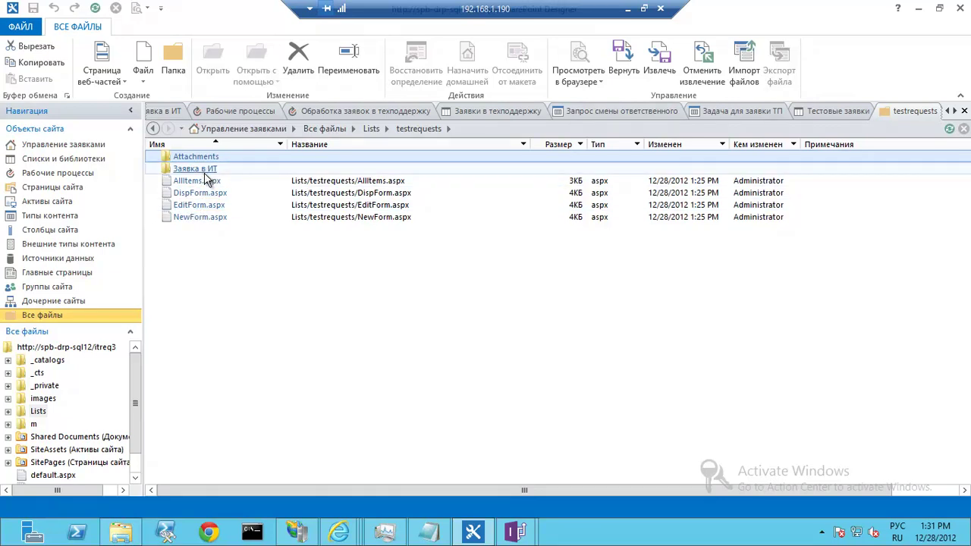
pyautogui.doubleClick(207, 171)
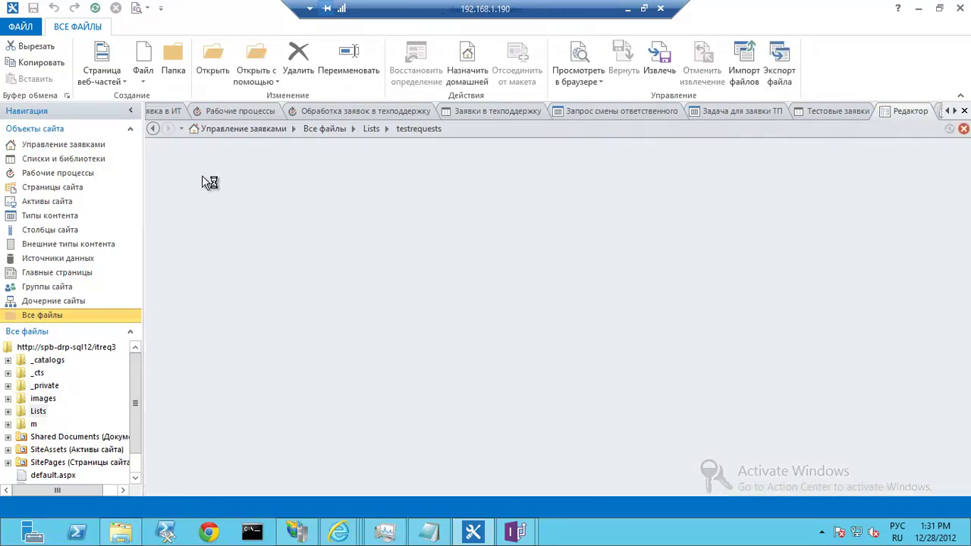
pyautogui.click(825, 110)
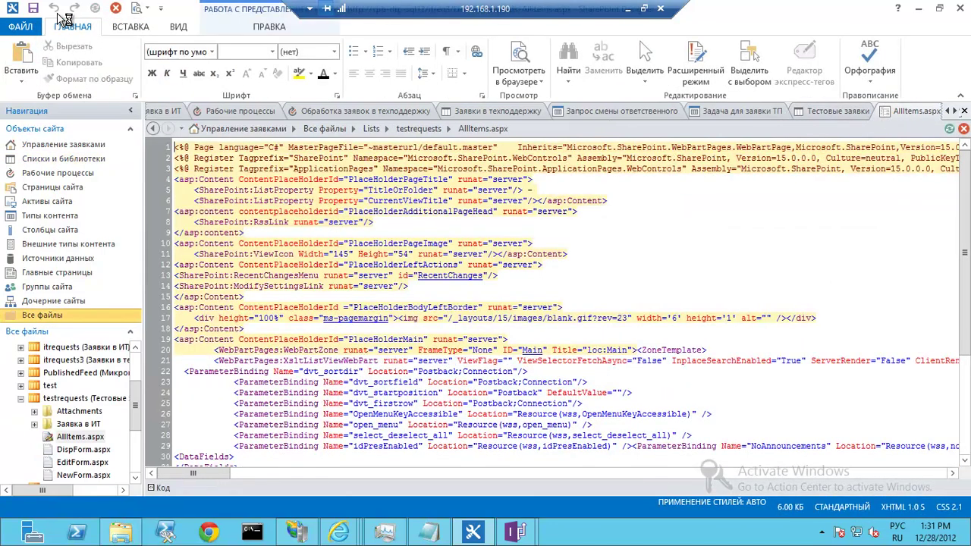
pyautogui.click(419, 129)
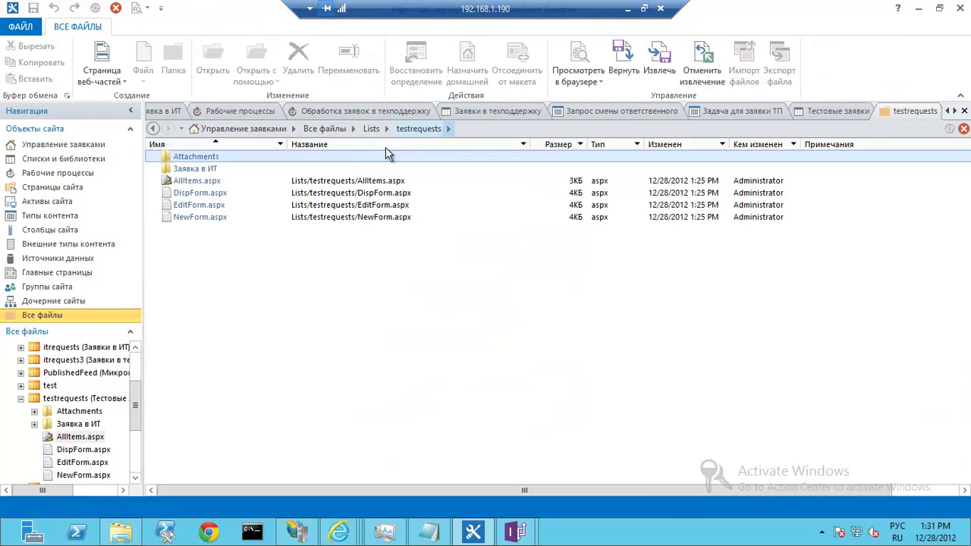
# Open the Заявка в ИТ folder and duplicate template.xsn within it
pyautogui.doubleClick(220, 170)
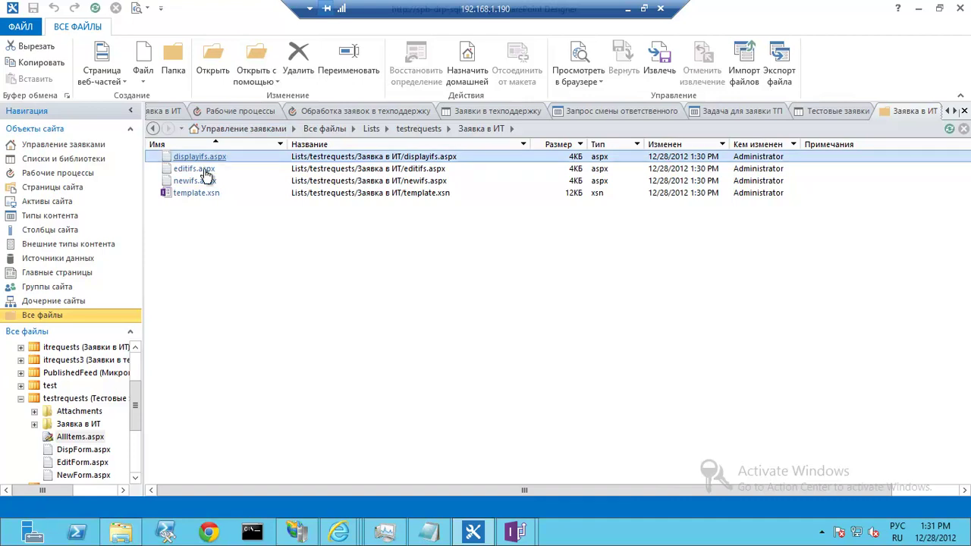
pyautogui.click(237, 198)
pyautogui.rightClick(238, 198)
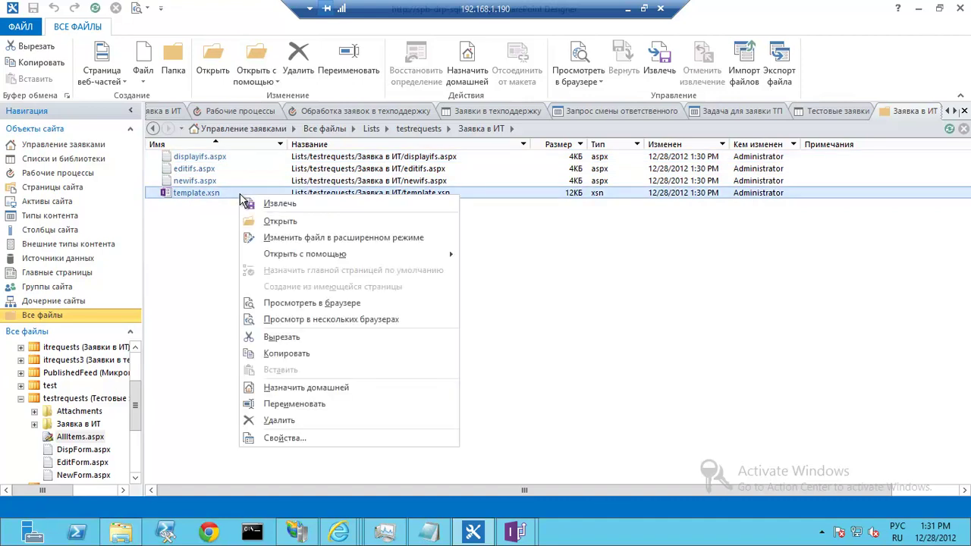
pyautogui.click(293, 356)
pyautogui.rightClick(214, 320)
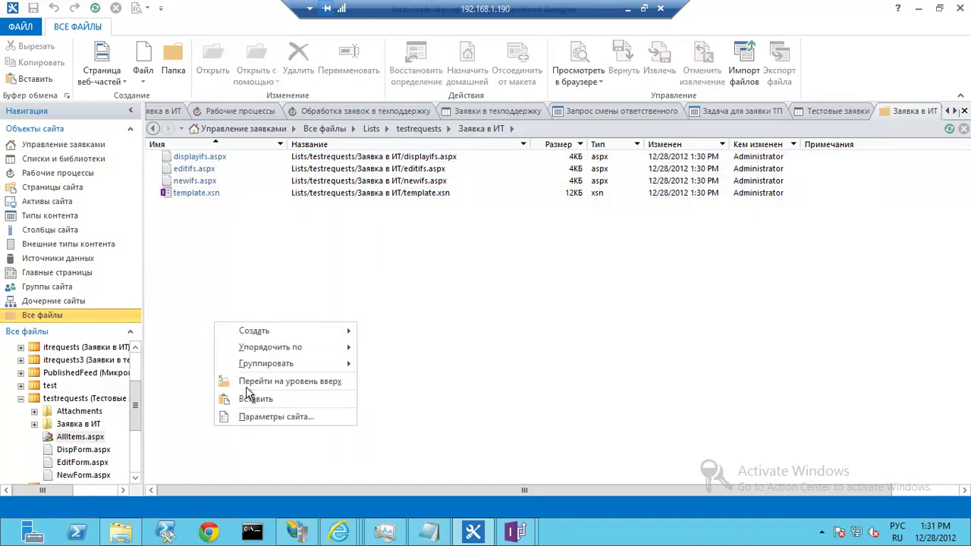
pyautogui.click(253, 400)
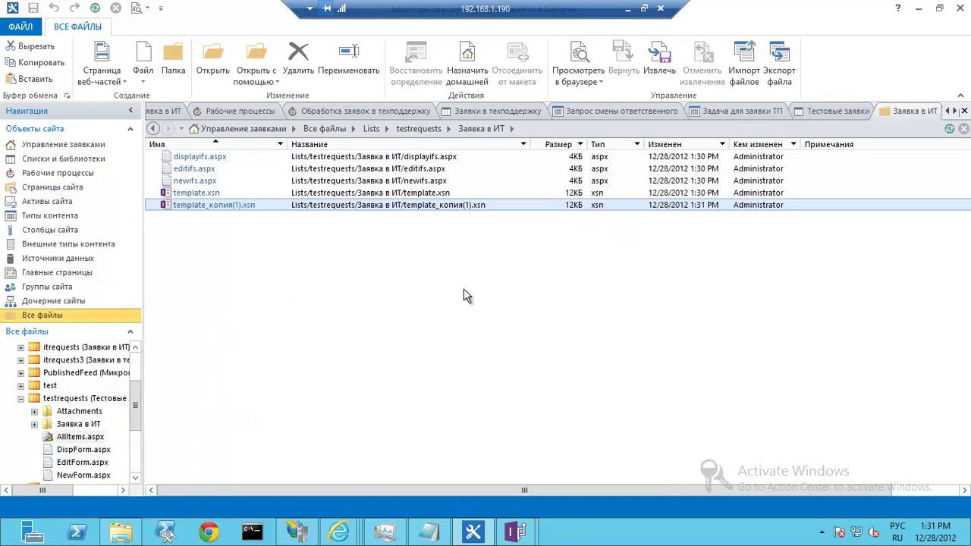
# Rename the copied template file to new.xsn
pyautogui.press('F2')
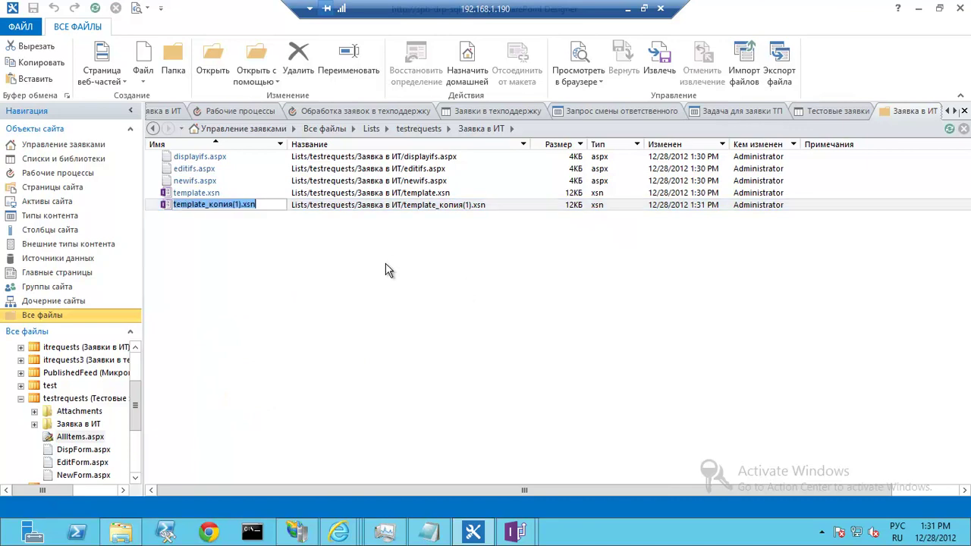
pyautogui.press('Home')
pyautogui.press('Delete')
pyautogui.press('Delete')
pyautogui.press('Delete')
pyautogui.press('Delete')
pyautogui.press('Delete')
pyautogui.press('Delete')
pyautogui.press('Delete')
pyautogui.press('Delete')
pyautogui.press('Delete')
pyautogui.press('Delete')
pyautogui.press('Delete')
pyautogui.press('Delete')
pyautogui.press('Delete')
pyautogui.press('Delete')
pyautogui.press('Delete')
pyautogui.press('Delete')
pyautogui.press('Delete')
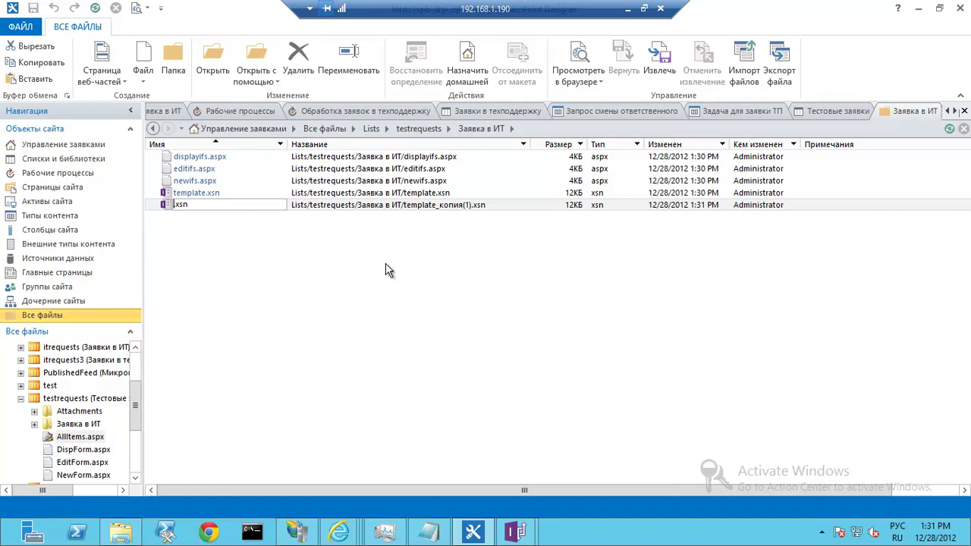
pyautogui.hotkey('alt', 'shift')
pyautogui.write('new')
pyautogui.press('Return')
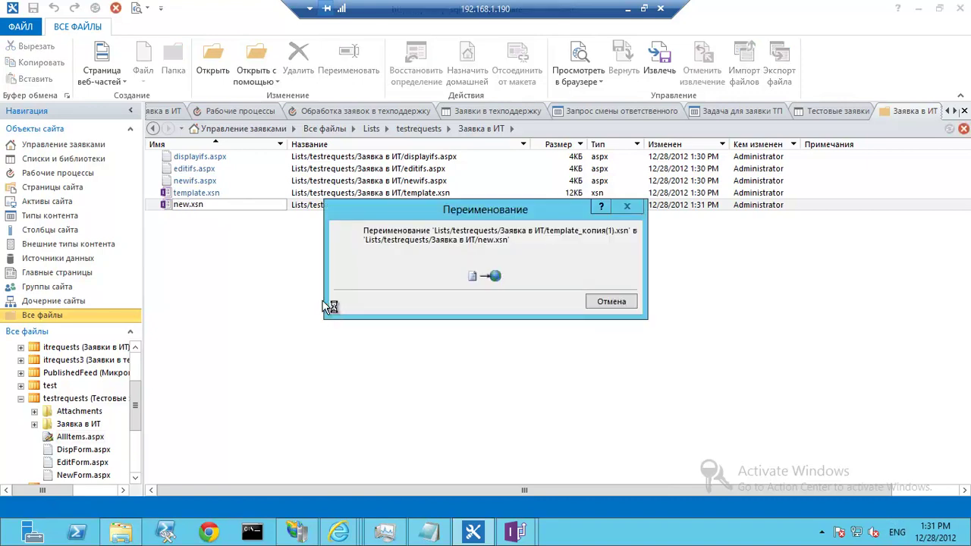
# Open newifs.aspx, change the file name in the browser form web part's FormLocation to new.xsn, and save the page
pyautogui.doubleClick(190, 182)
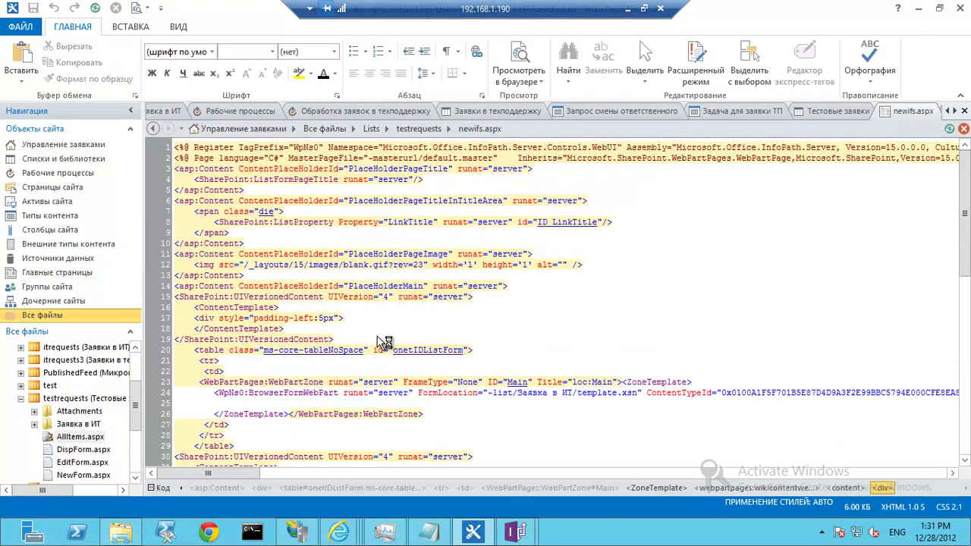
pyautogui.hotkey('ctrl', 'End')
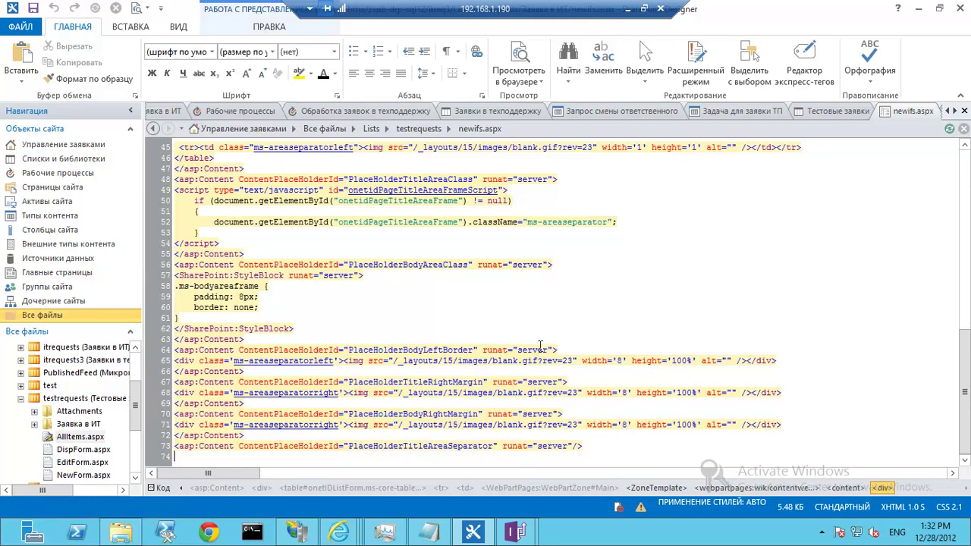
pyautogui.scroll(14, 538, 350)
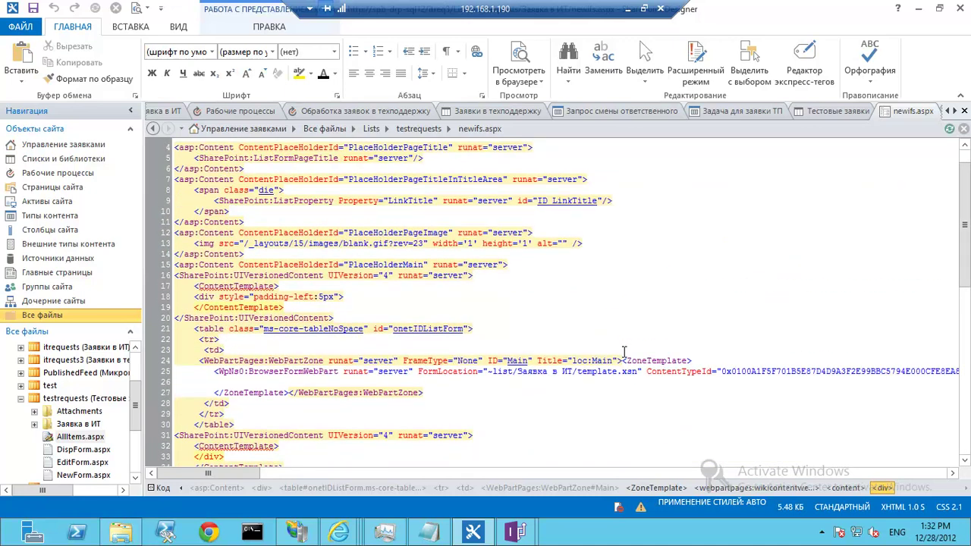
pyautogui.click(617, 371)
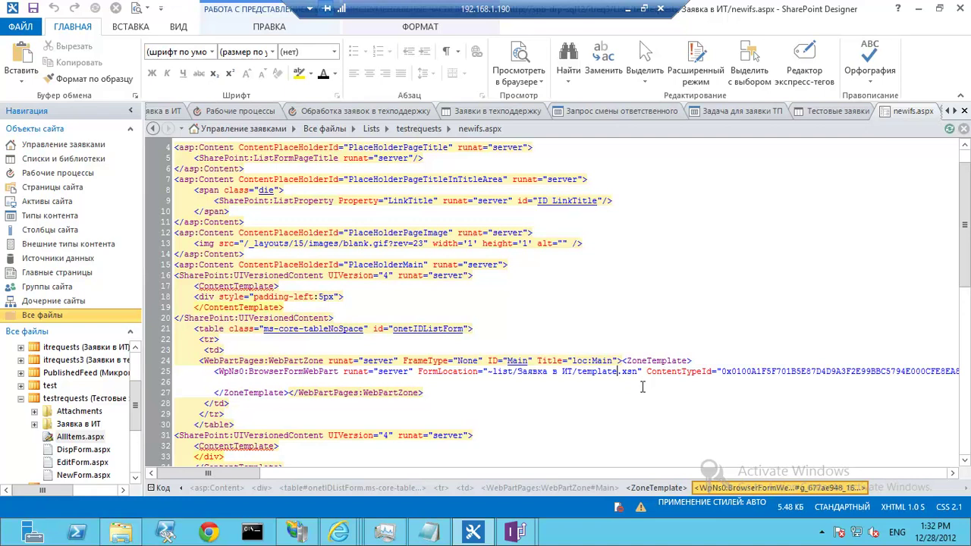
pyautogui.press('BackSpace')
pyautogui.press('BackSpace')
pyautogui.press('BackSpace')
pyautogui.press('BackSpace')
pyautogui.press('BackSpace')
pyautogui.press('BackSpace')
pyautogui.press('BackSpace')
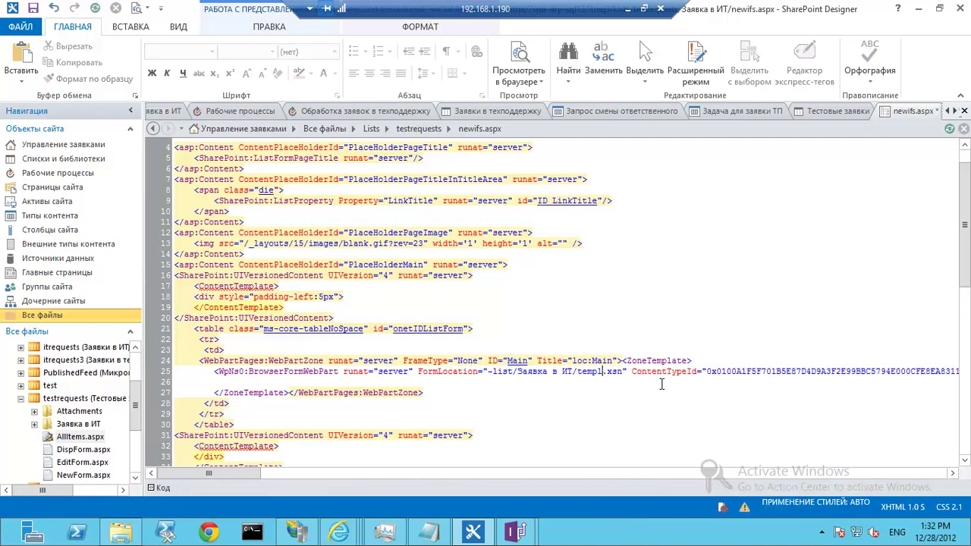
pyautogui.press('BackSpace')
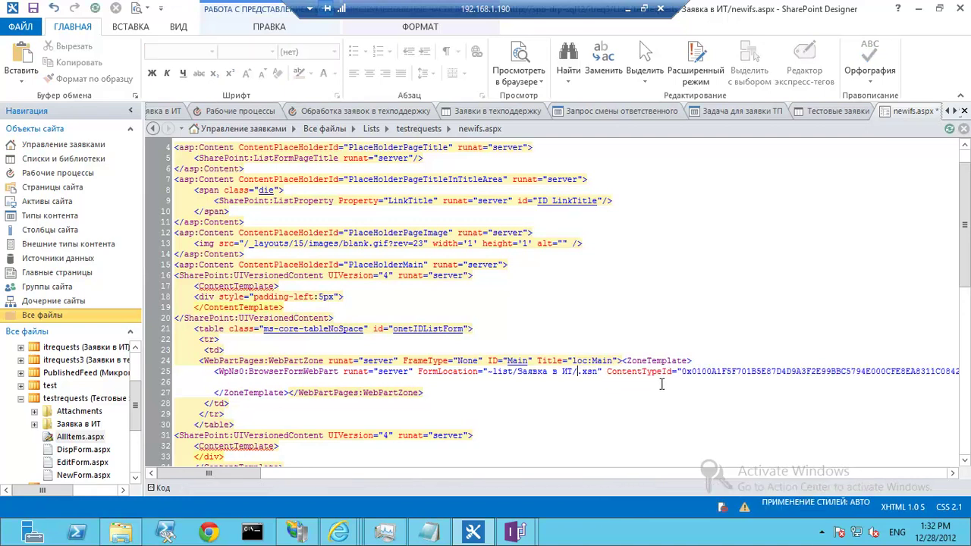
pyautogui.write('new')
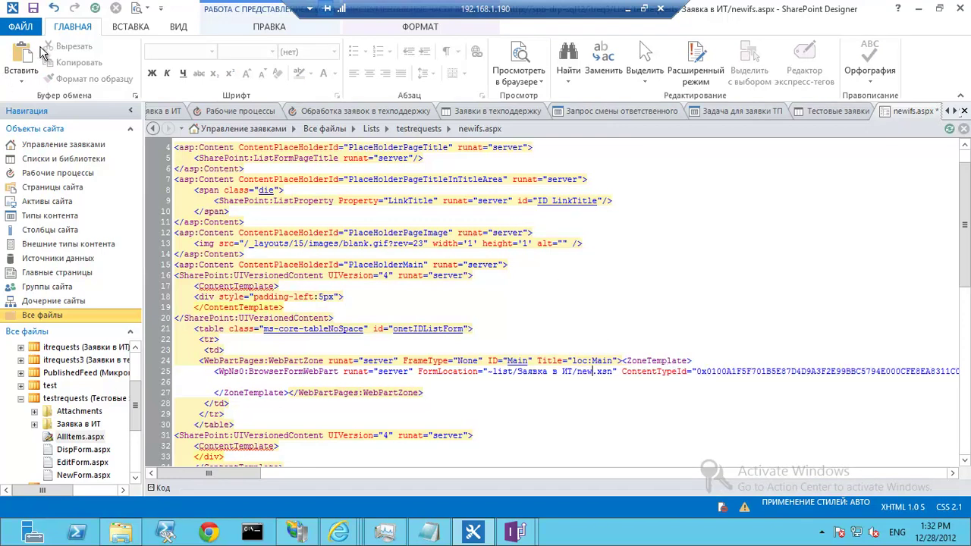
pyautogui.click(32, 8)
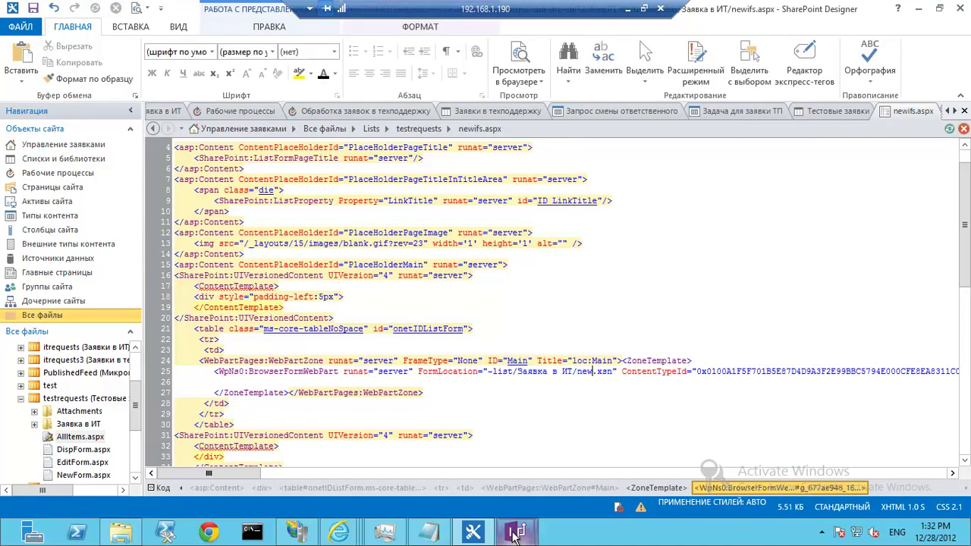
# In the InfoPath newform design, insert a table row above Категория проблемы and place the Название field with its label there
pyautogui.moveTo(515, 532)
pyautogui.click(568, 475)
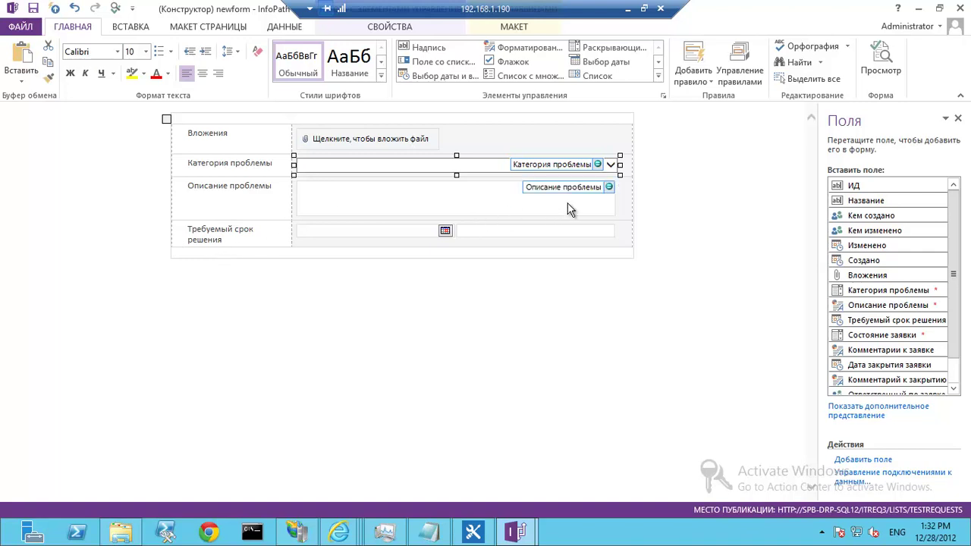
pyautogui.rightClick(264, 164)
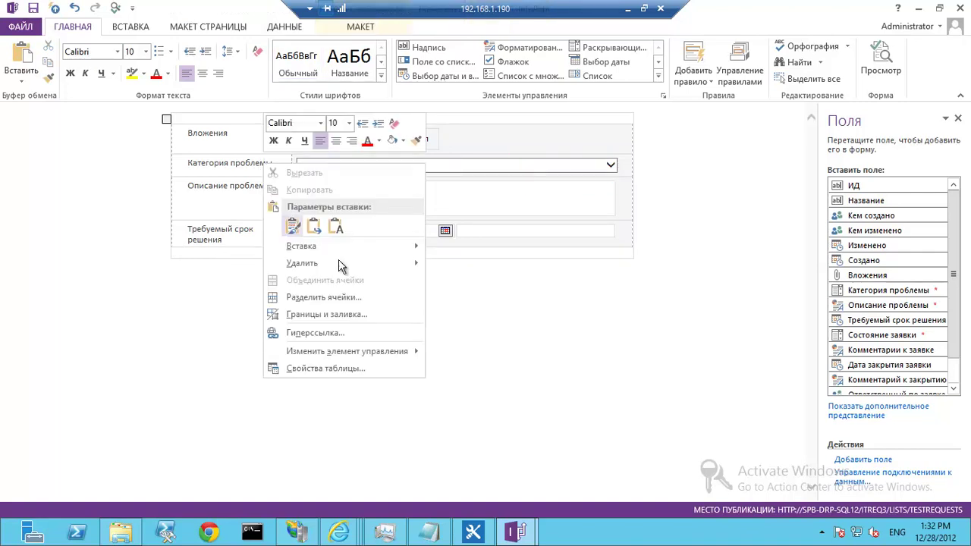
pyautogui.moveTo(372, 247)
pyautogui.click(475, 282)
pyautogui.click(241, 166)
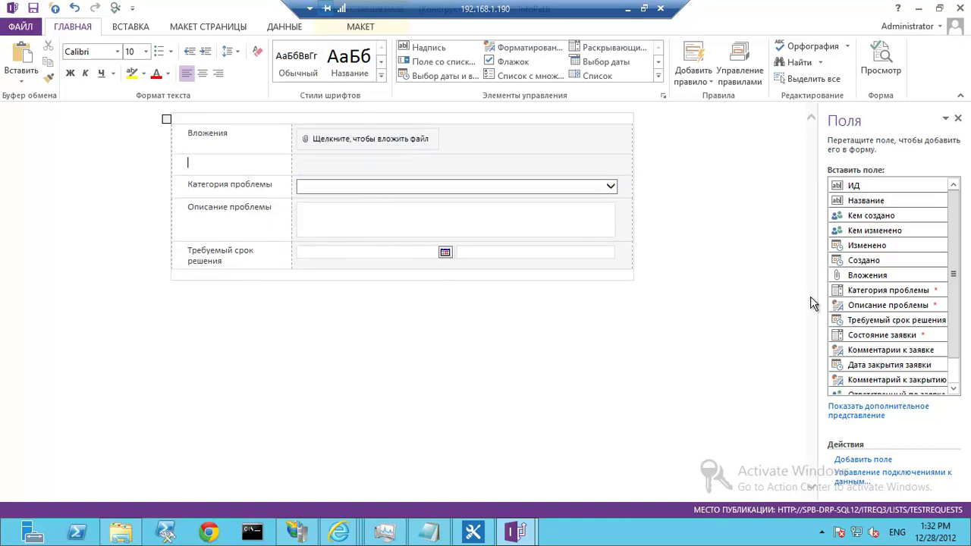
pyautogui.moveTo(361, 178); pyautogui.dragTo(372, 167)
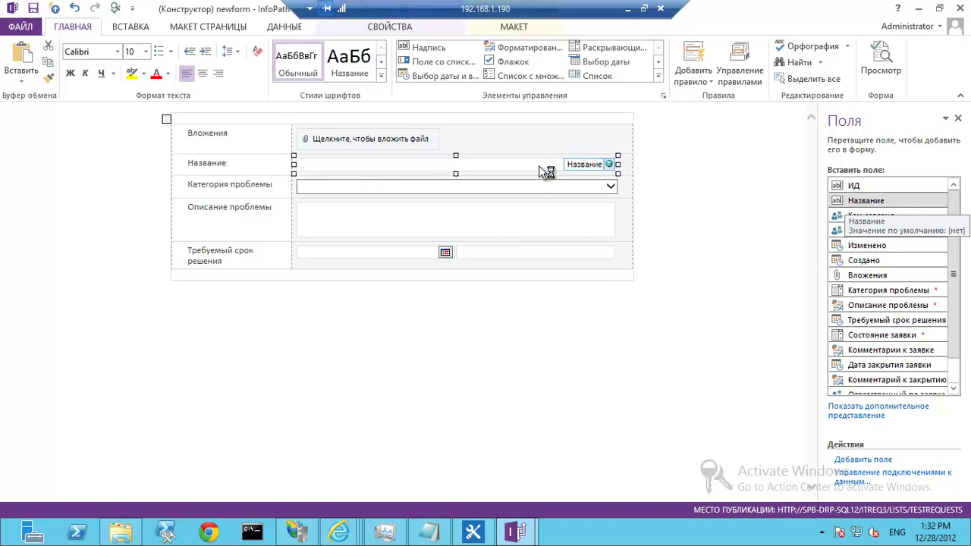
# Make the Название field read-only
pyautogui.click(417, 28)
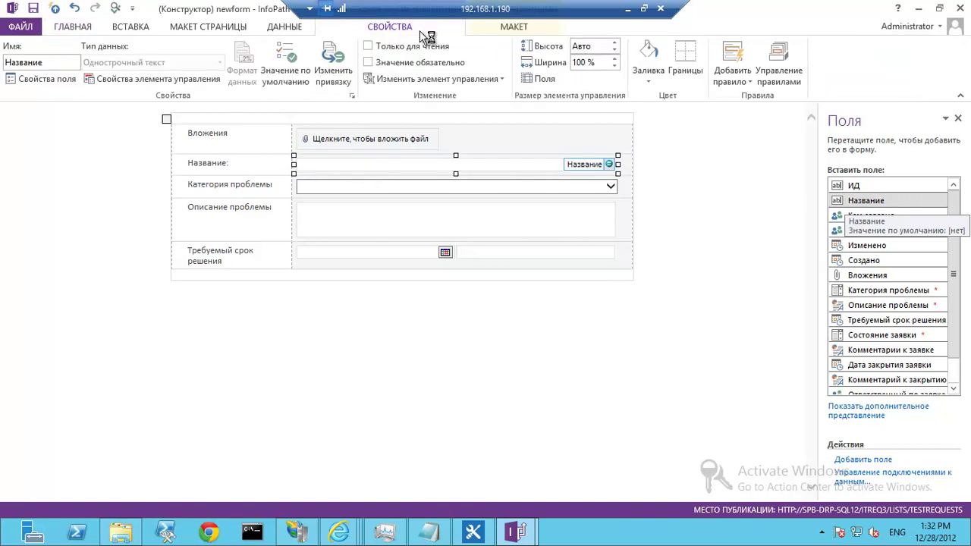
pyautogui.click(368, 46)
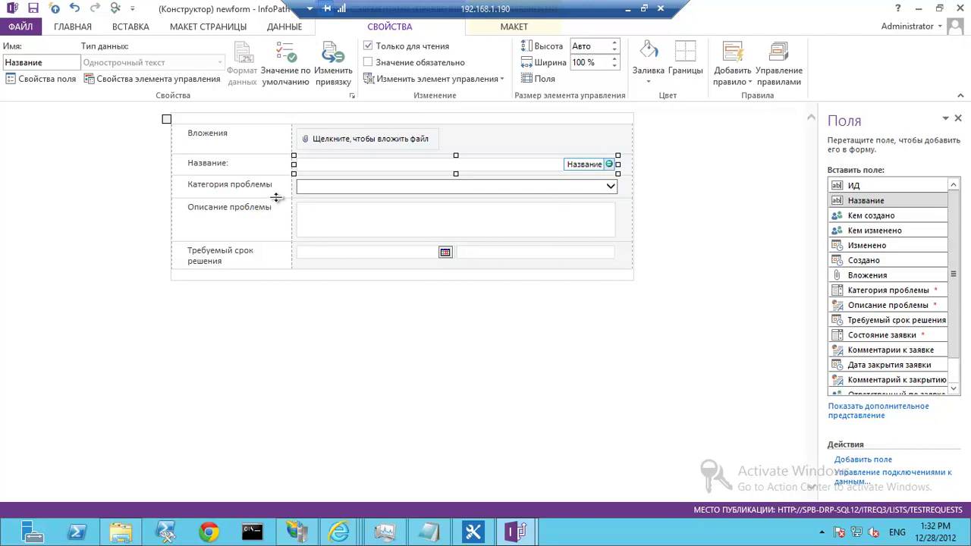
pyautogui.click(709, 245)
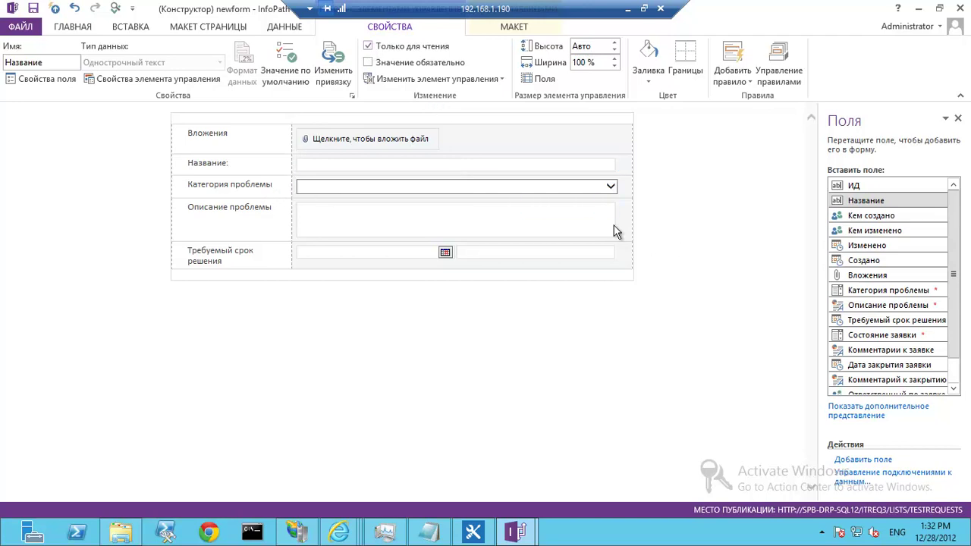
pyautogui.click(388, 170)
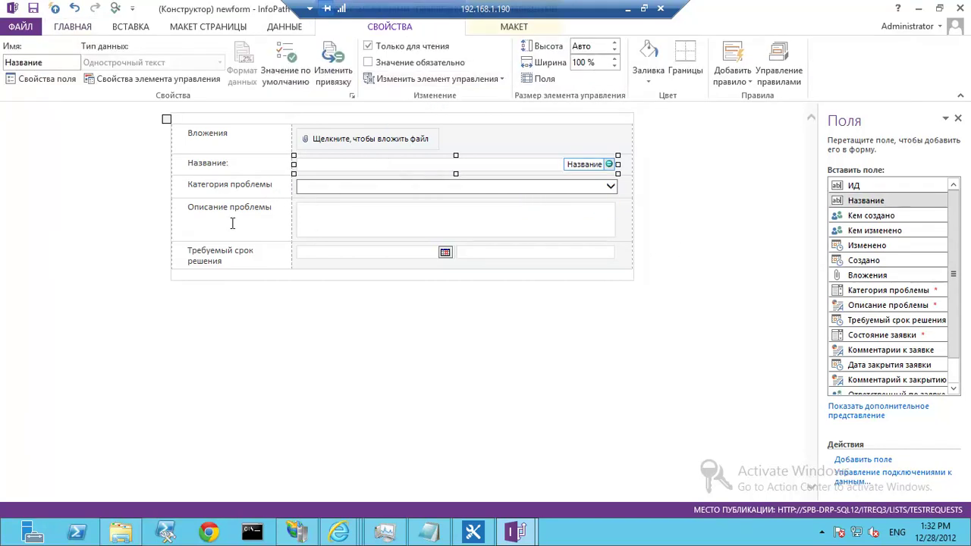
pyautogui.click(262, 220)
pyautogui.click(369, 232)
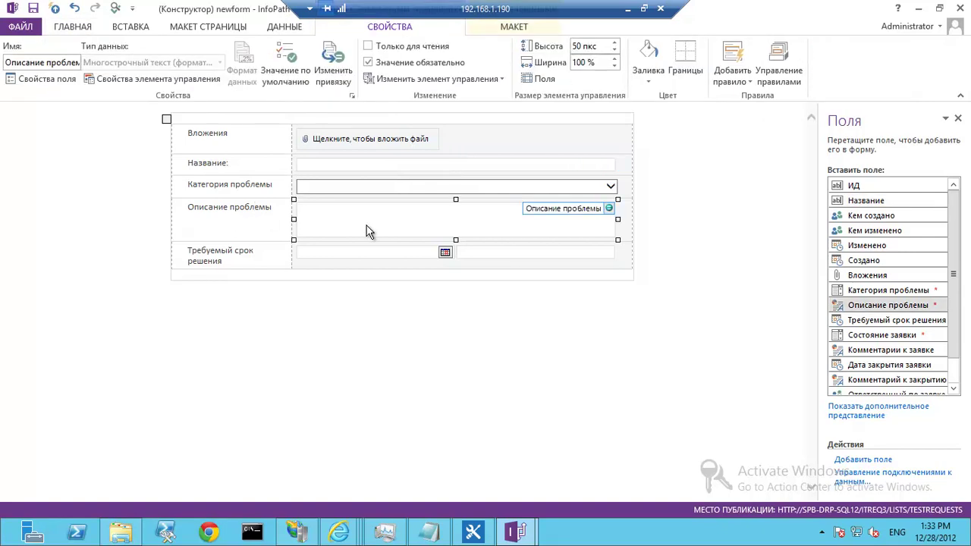
# Change the Категория проблемы drop-down to a text box (Надпись) and make it read-only
pyautogui.click(416, 184)
pyautogui.click(450, 80)
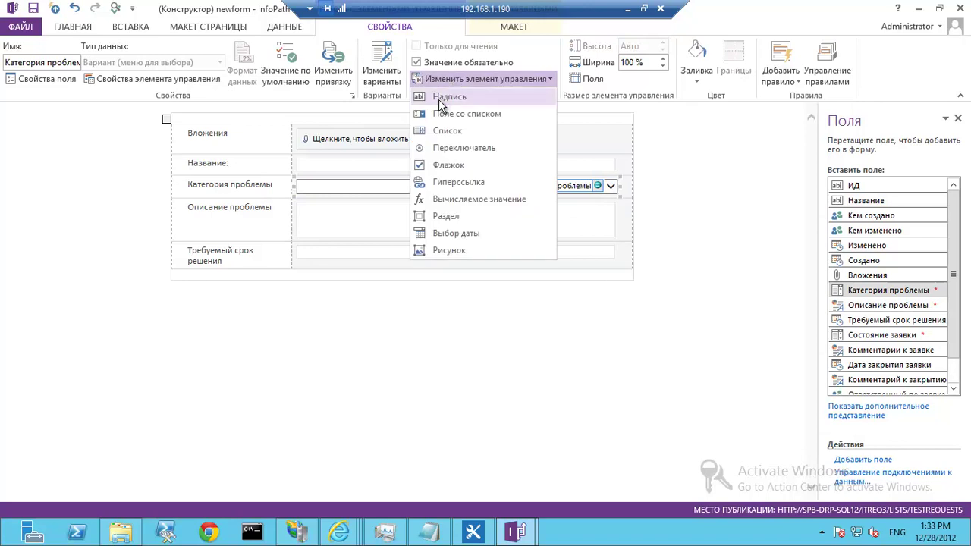
pyautogui.click(440, 99)
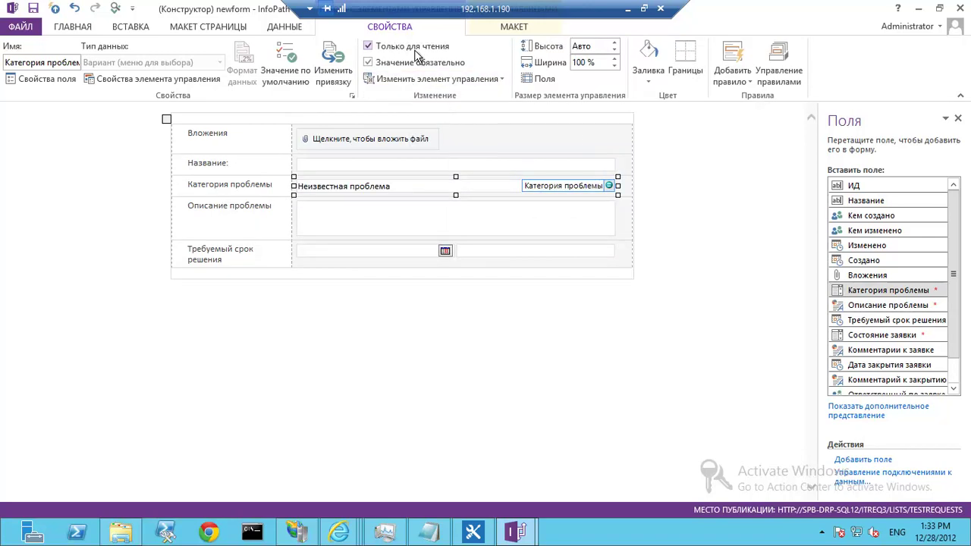
# Change the Требуемый срок решения date picker to a text box and make the field's full-width box read-only
pyautogui.click(393, 256)
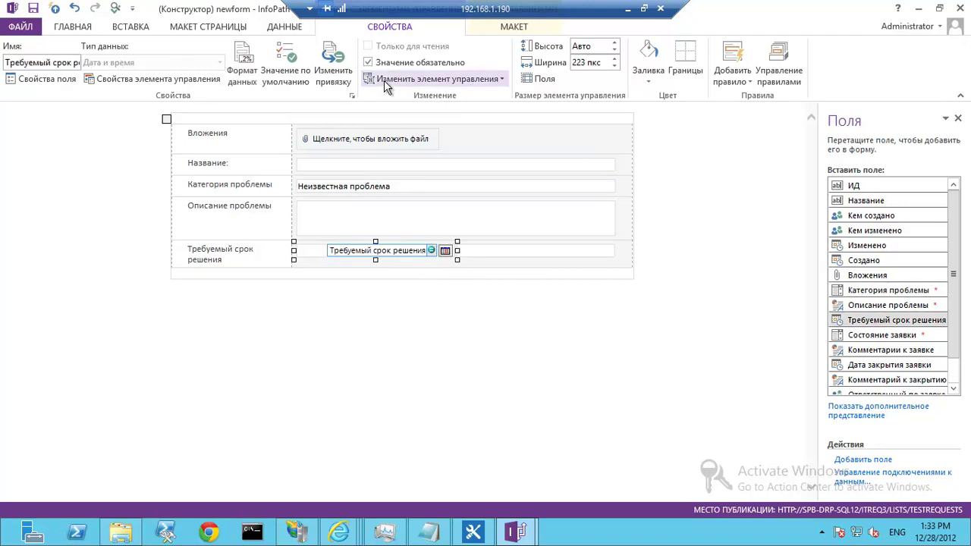
pyautogui.click(395, 79)
pyautogui.click(405, 114)
pyautogui.click(415, 266)
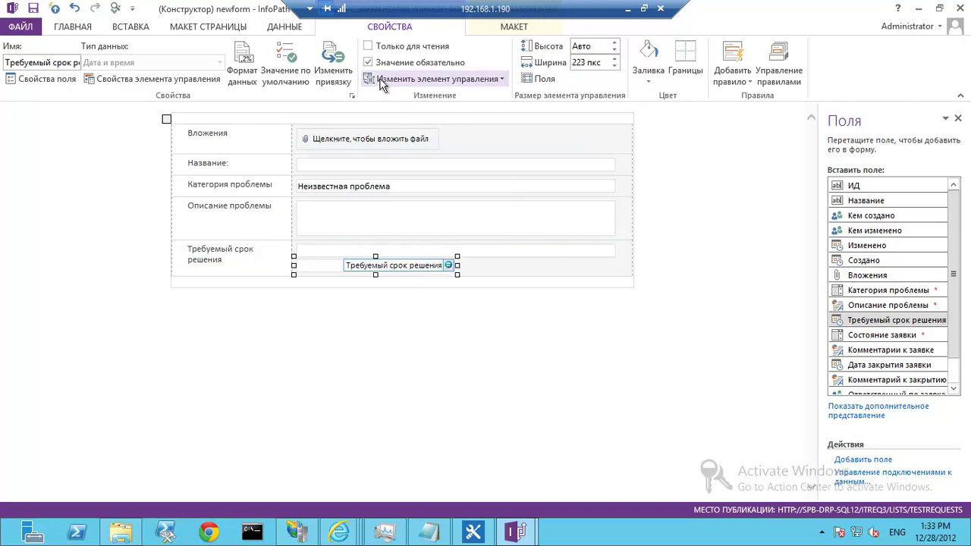
pyautogui.click(381, 80)
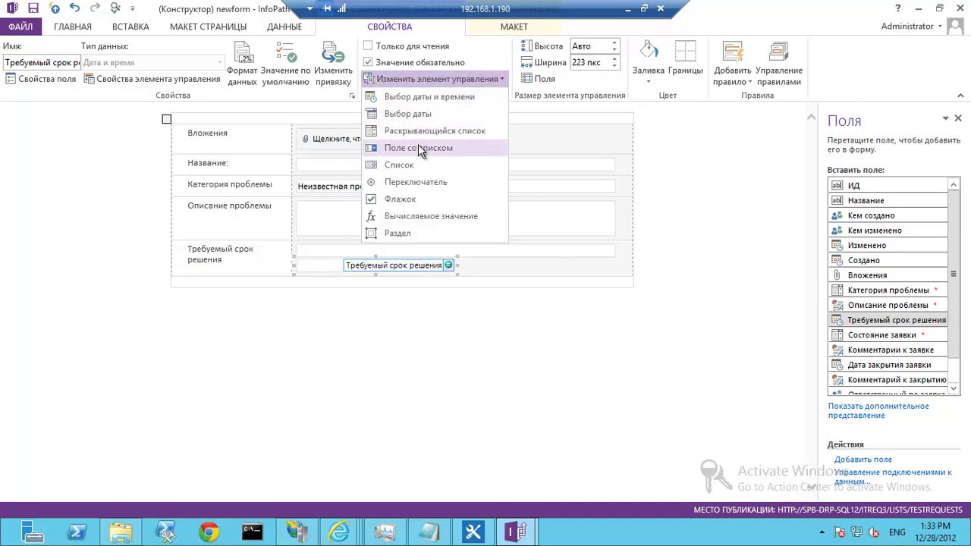
pyautogui.click(541, 313)
pyautogui.click(388, 251)
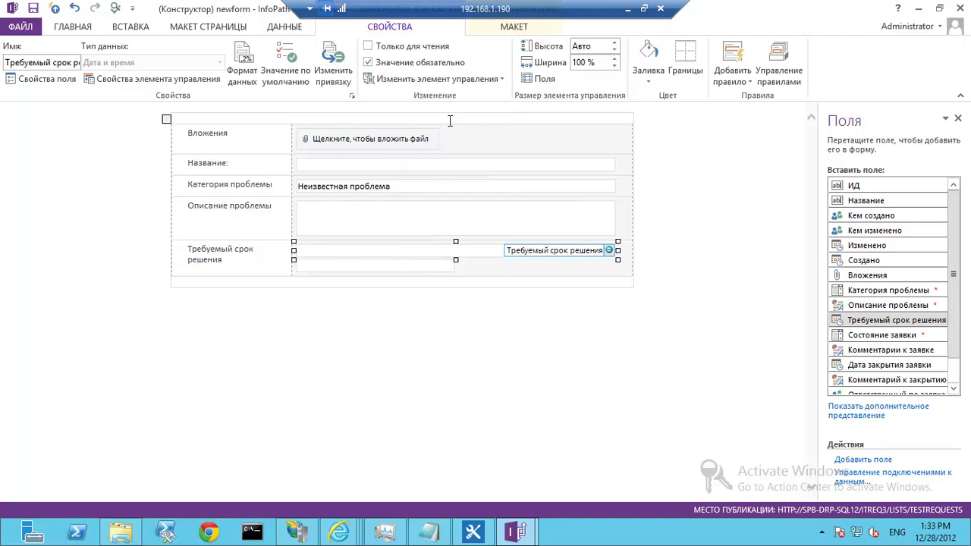
pyautogui.click(379, 50)
pyautogui.click(391, 264)
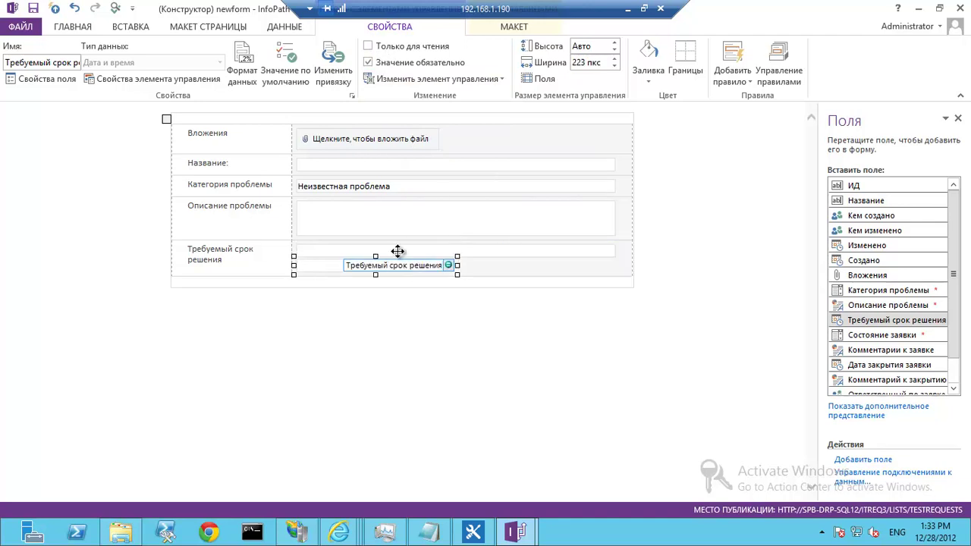
# Insert a row below Требуемый срок решения, add the Комментарии к заявке field to it, and move its label into the label column
pyautogui.rightClick(231, 263)
pyautogui.moveTo(377, 350)
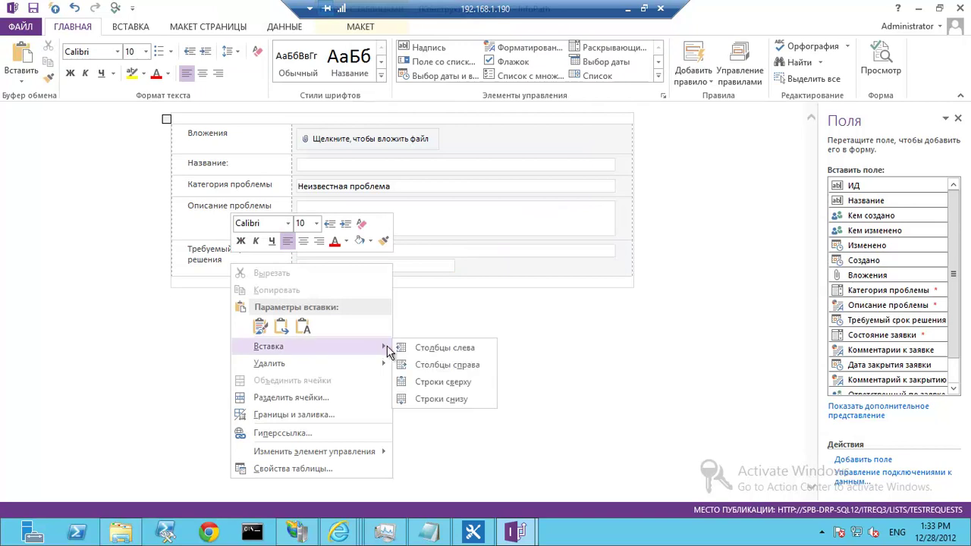
pyautogui.click(440, 399)
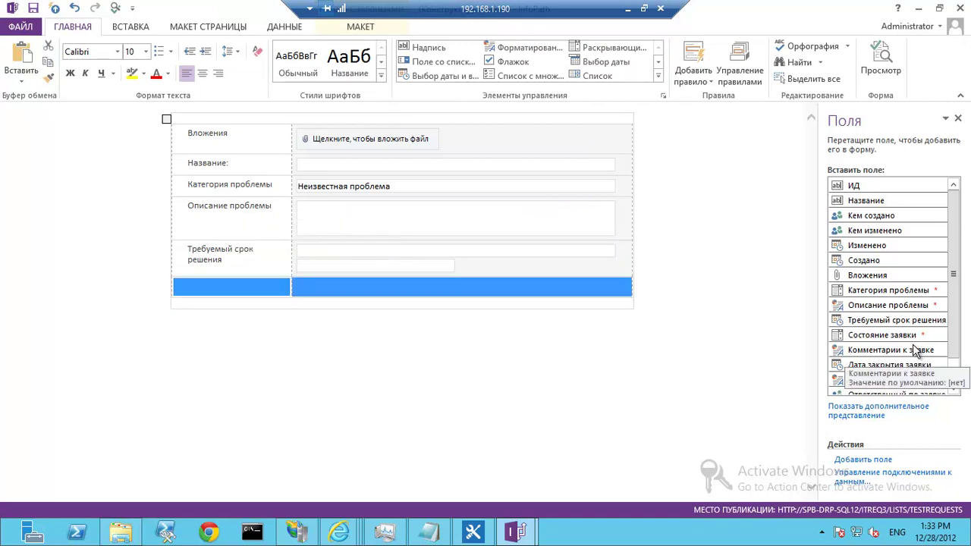
pyautogui.moveTo(913, 355); pyautogui.dragTo(381, 294)
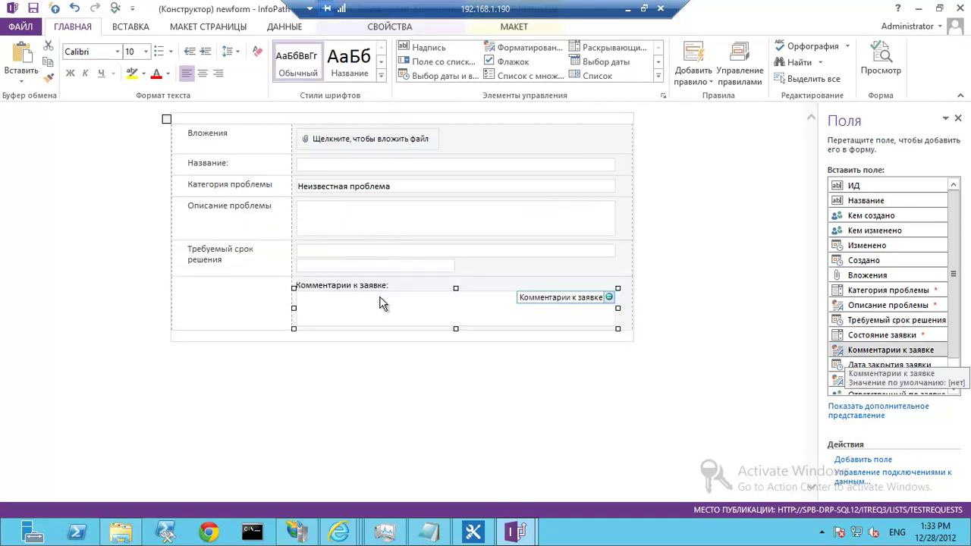
pyautogui.tripleClick(392, 284)
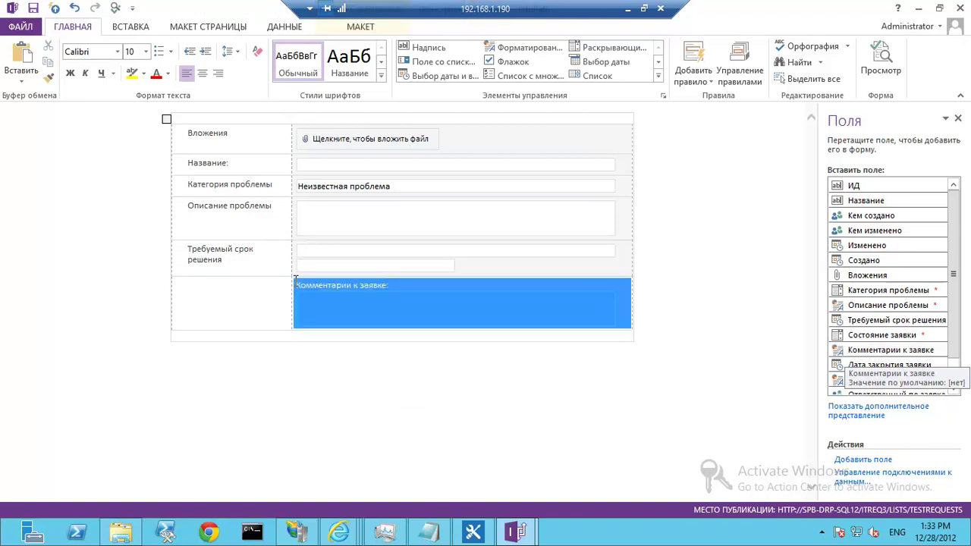
pyautogui.click(405, 285)
pyautogui.moveTo(406, 285); pyautogui.dragTo(246, 298)
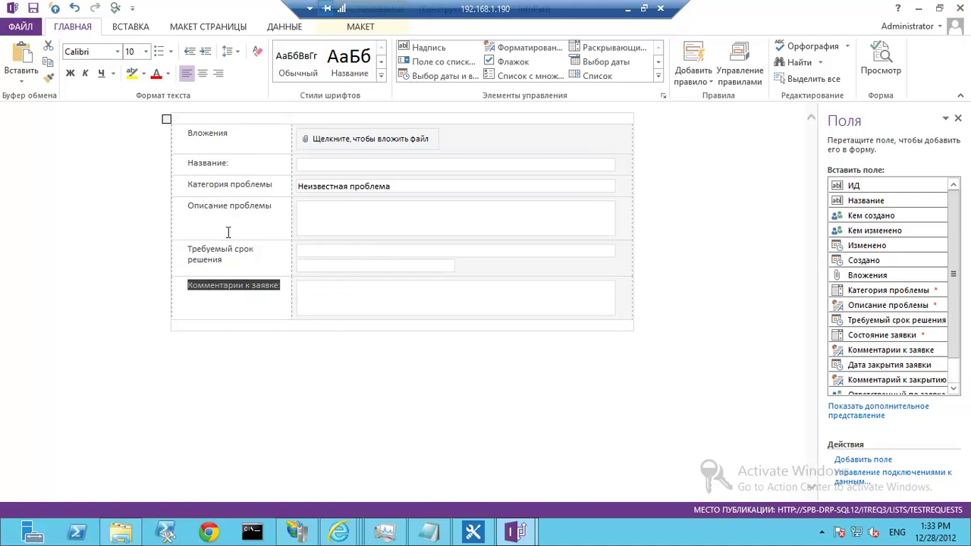
# Save the form template under the new name editform in the тестовые заявки folder
pyautogui.click(20, 27)
pyautogui.click(57, 197)
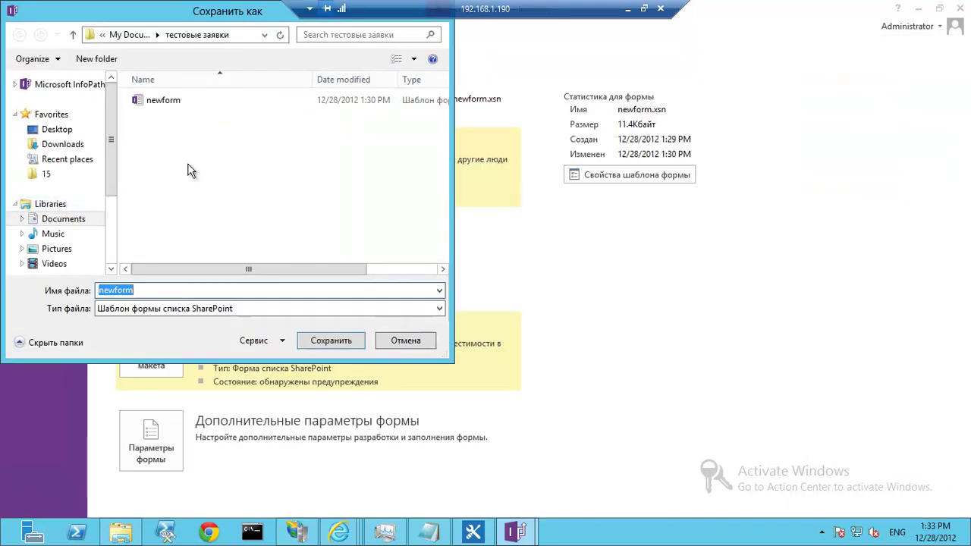
pyautogui.click(115, 289)
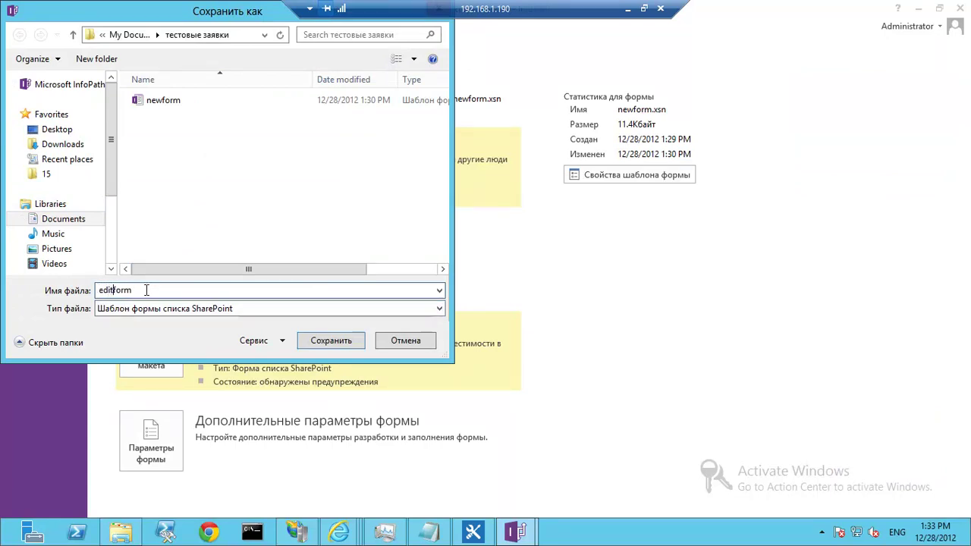
pyautogui.click(334, 342)
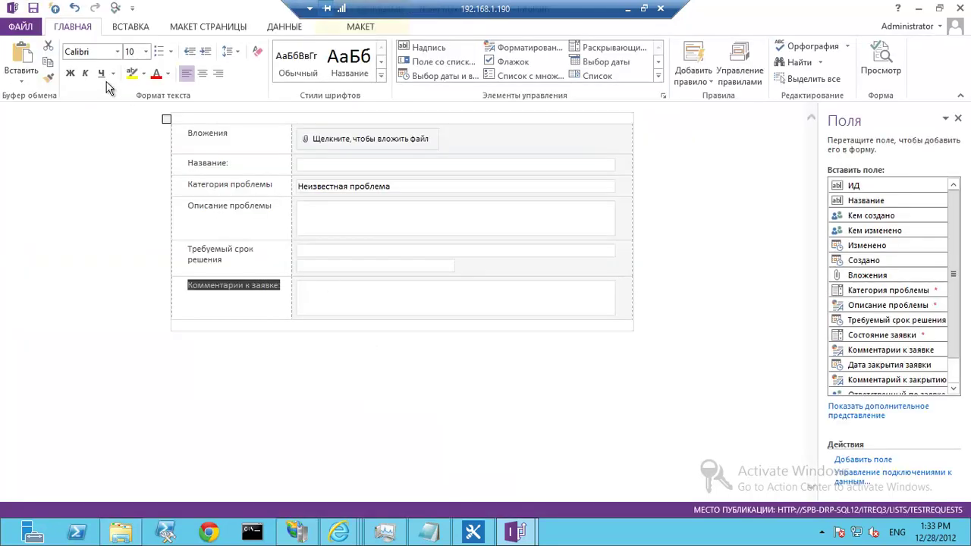
# Publish the editform template to the SharePoint list and switch to the Тестовые заявки list in Internet Explorer
pyautogui.click(20, 27)
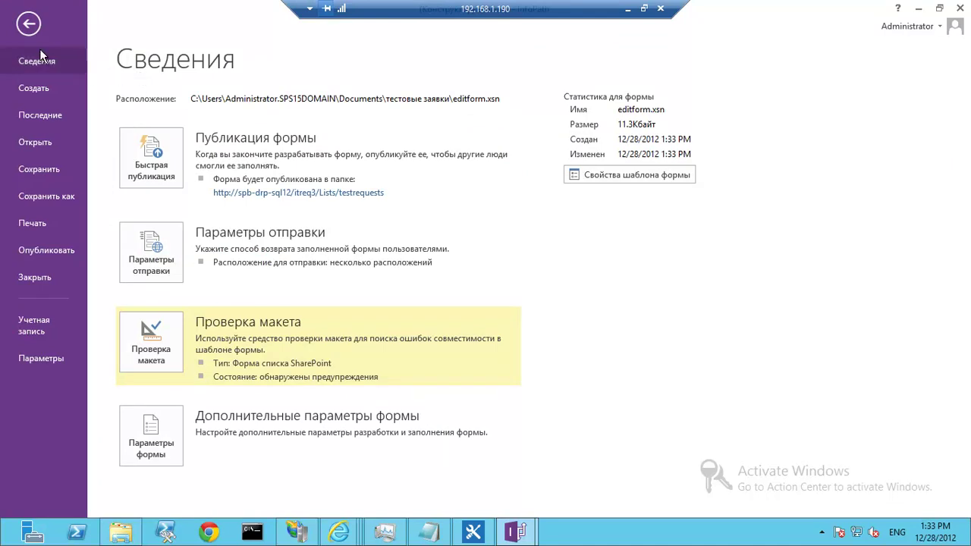
pyautogui.press('Escape')
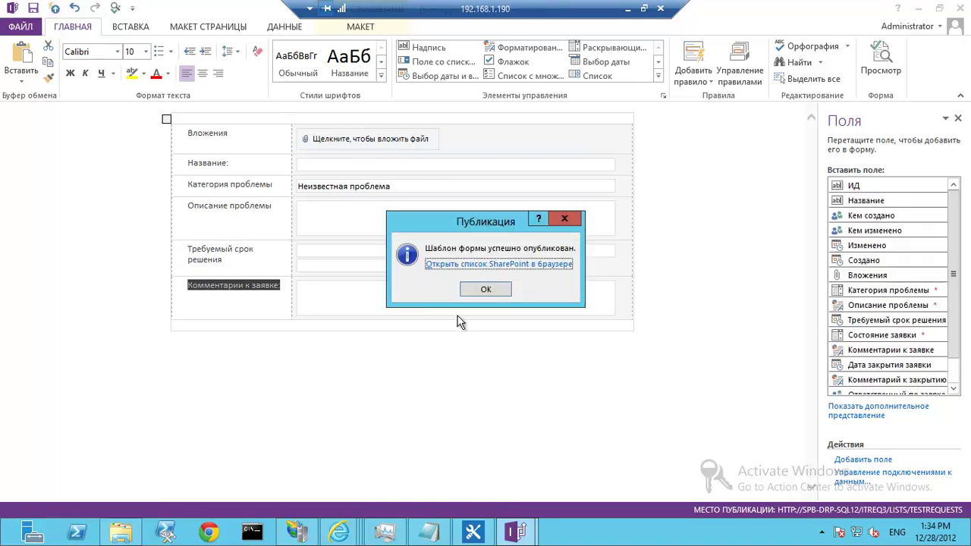
pyautogui.click(486, 289)
pyautogui.moveTo(361, 538)
pyautogui.click(245, 472)
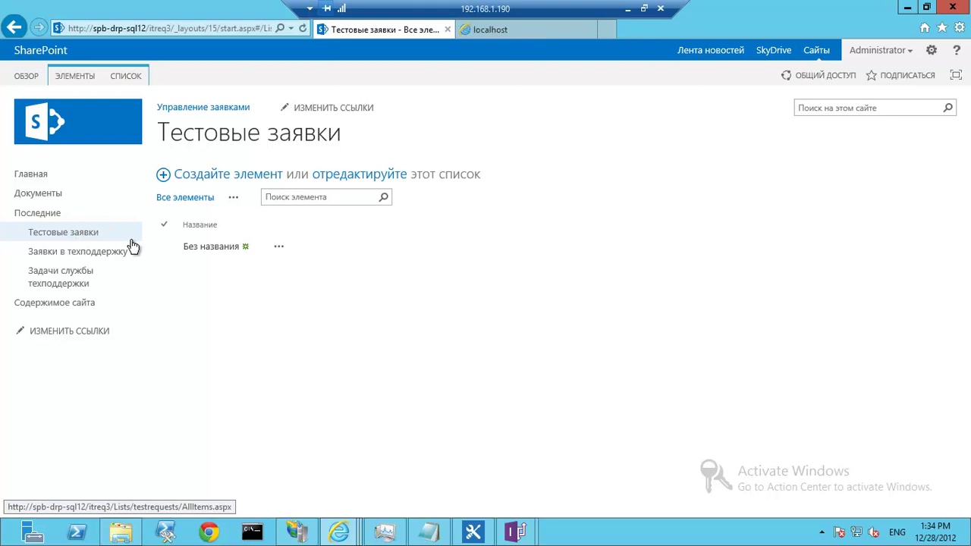
# Examine the new-item form of the Тестовые заявки list, then return to the list view
pyautogui.click(164, 179)
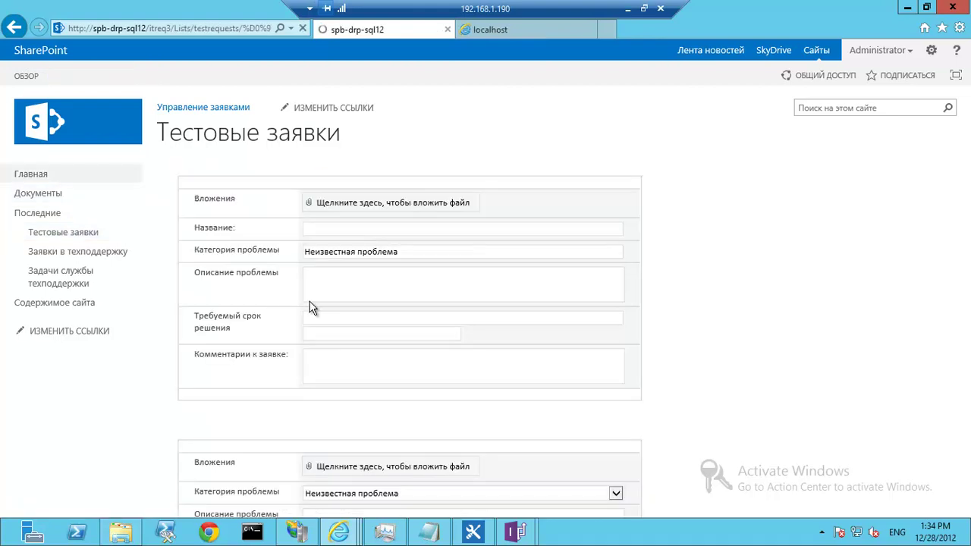
pyautogui.scroll(-3, 309, 307)
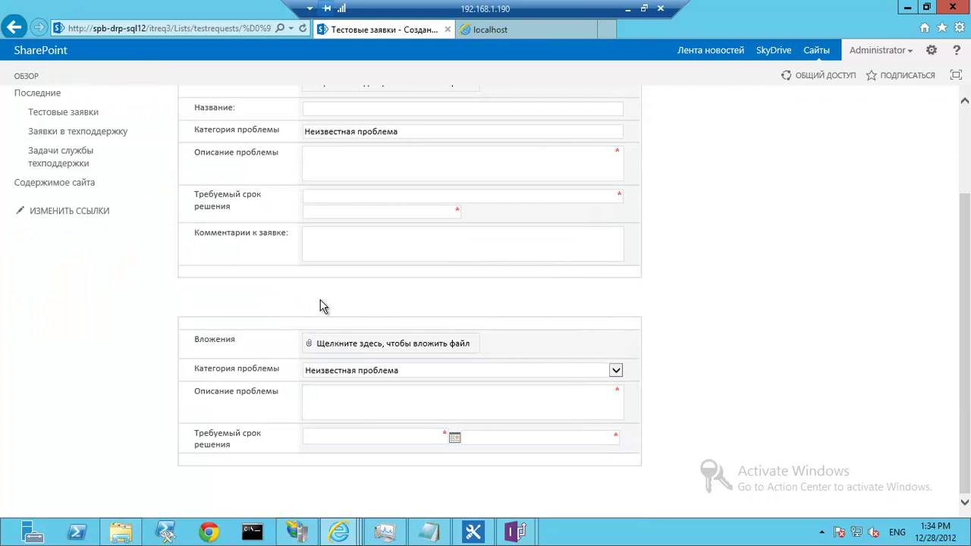
pyautogui.scroll(3, 403, 288)
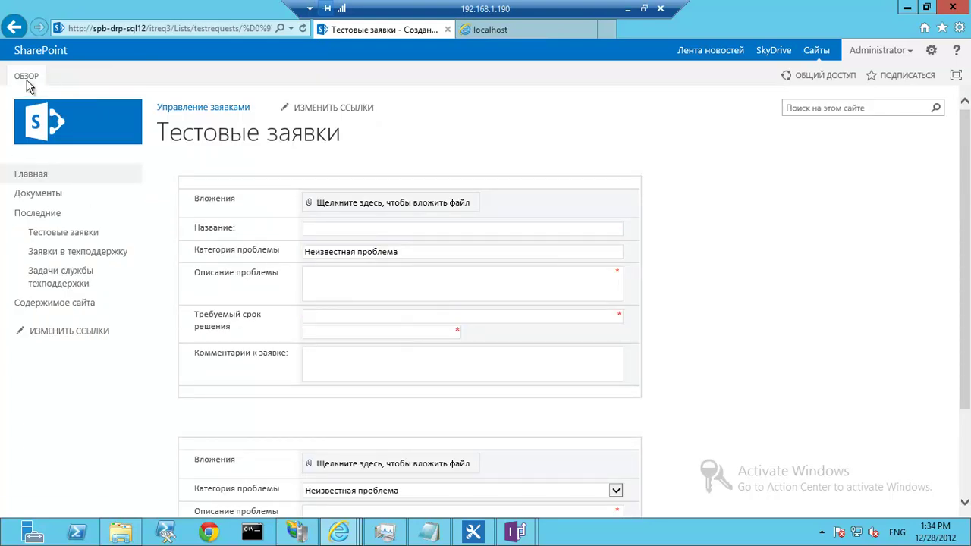
pyautogui.click(15, 27)
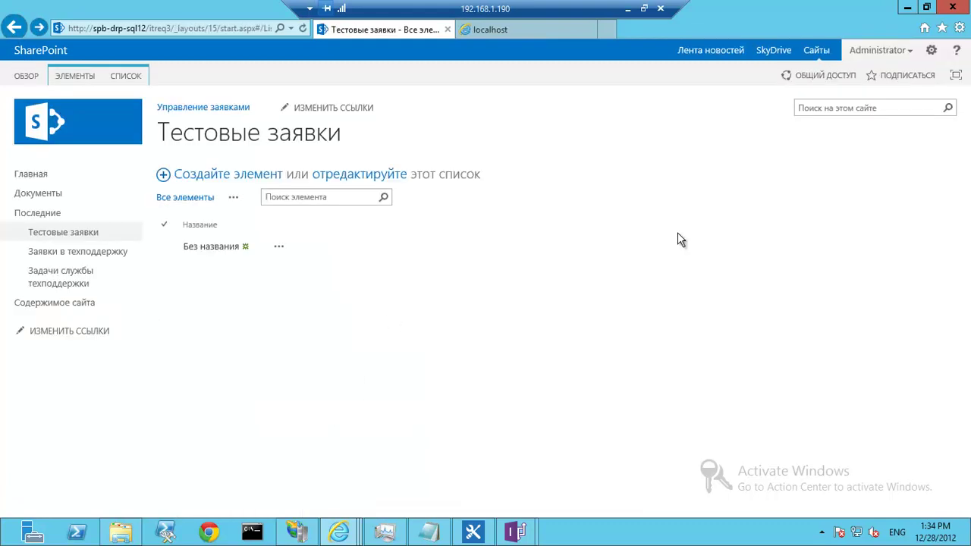
# Delete Веб-часть формы InfoPath [2] from the Заявка в ИТ creation form page and stop editing the page
pyautogui.click(126, 77)
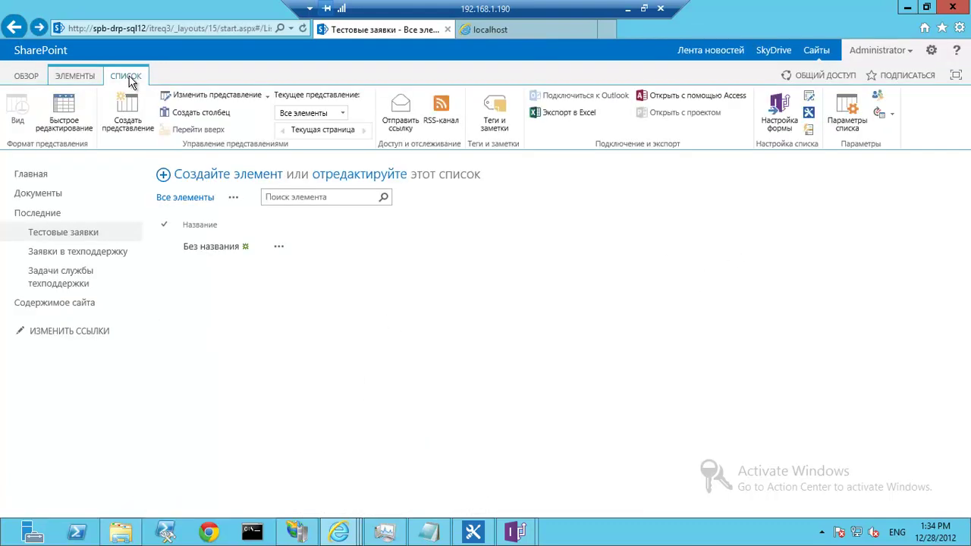
pyautogui.click(810, 97)
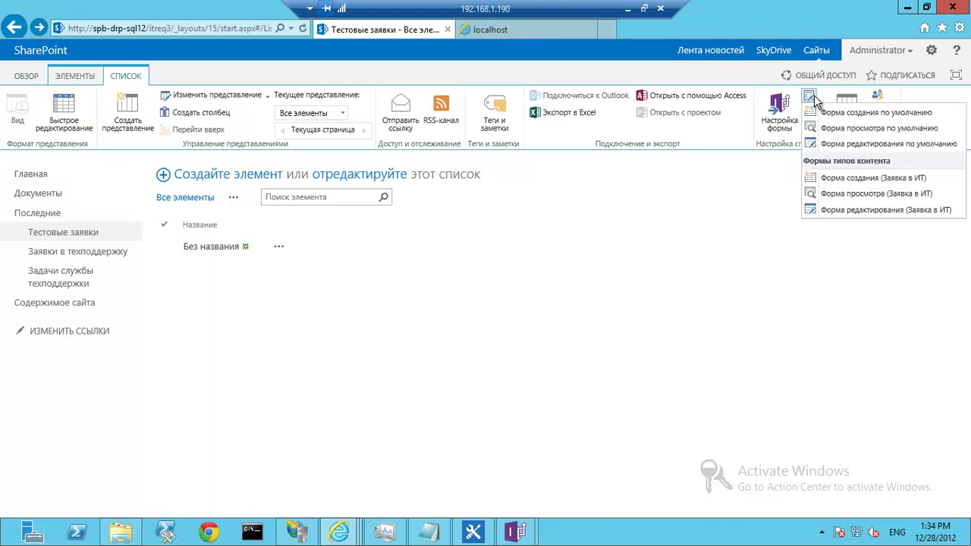
pyautogui.click(855, 180)
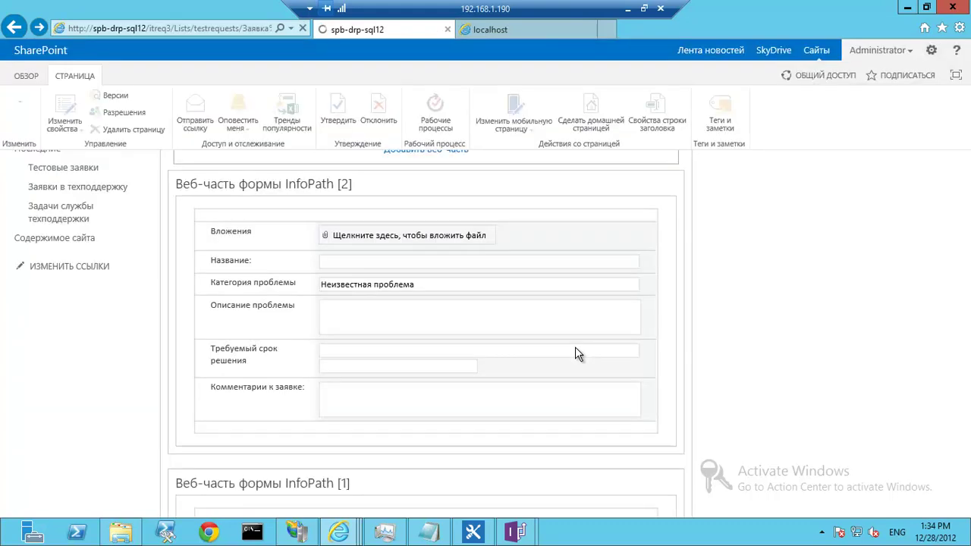
pyautogui.scroll(-3, 529, 325)
pyautogui.scroll(3, 529, 330)
pyautogui.click(659, 251)
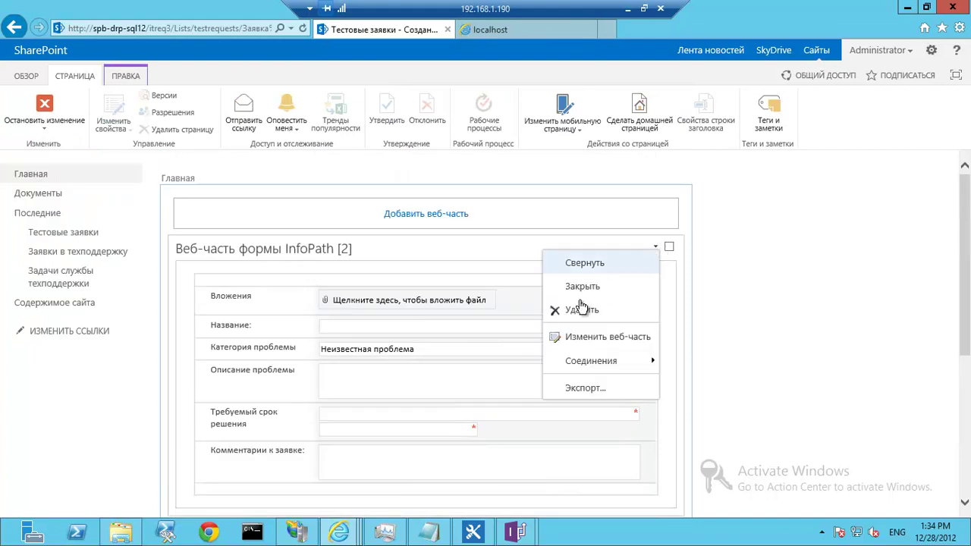
pyautogui.click(613, 312)
pyautogui.click(543, 318)
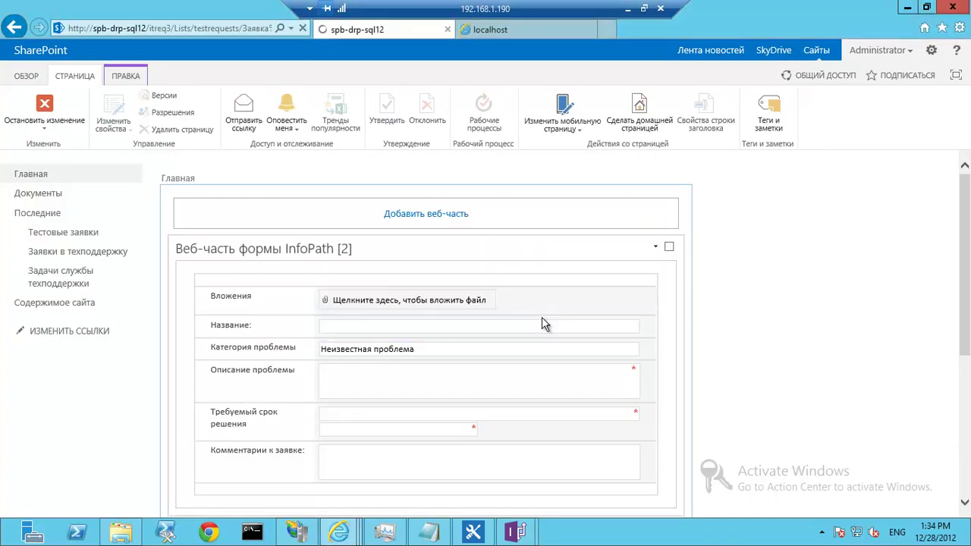
pyautogui.click(30, 125)
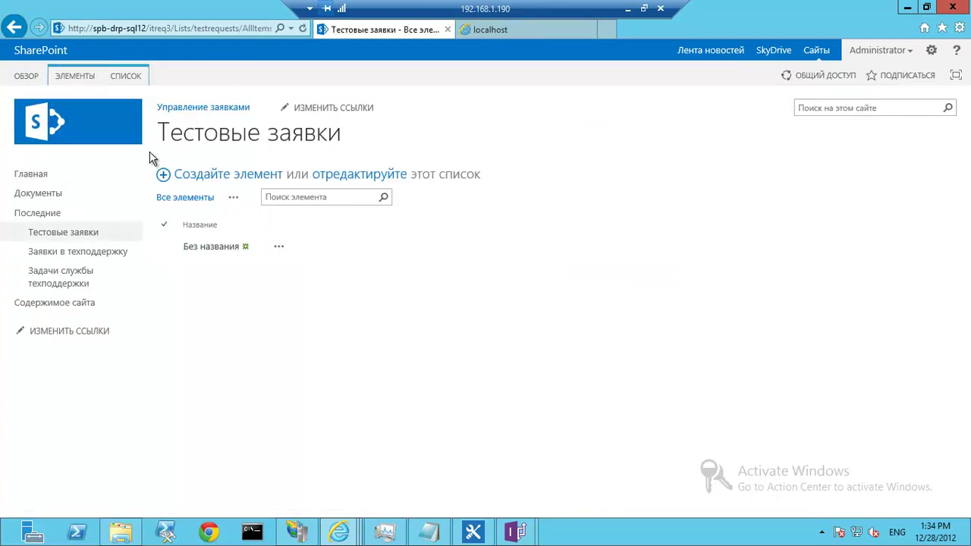
# Open the Заявка в ИТ editing form page, check its InfoPath form web part, and stop editing the page
pyautogui.click(126, 76)
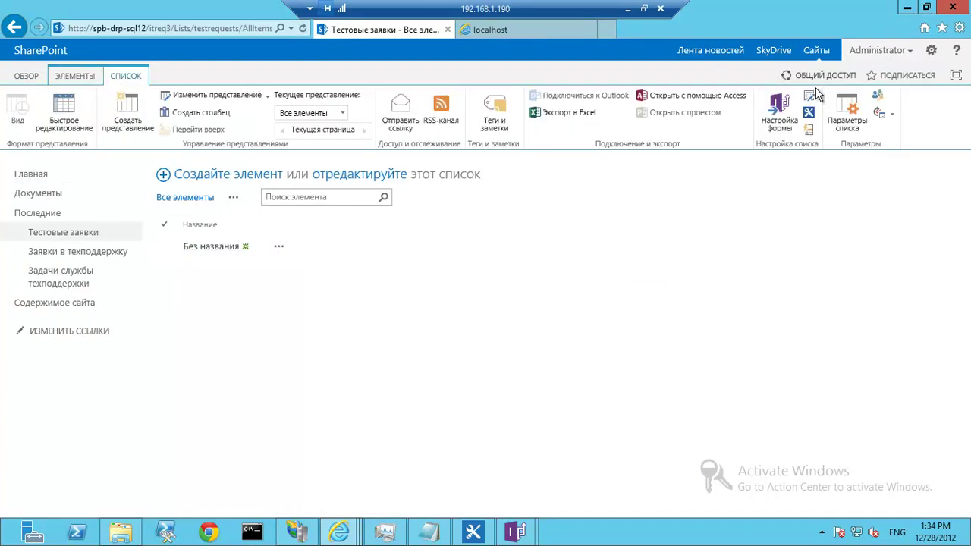
pyautogui.click(809, 98)
pyautogui.click(867, 210)
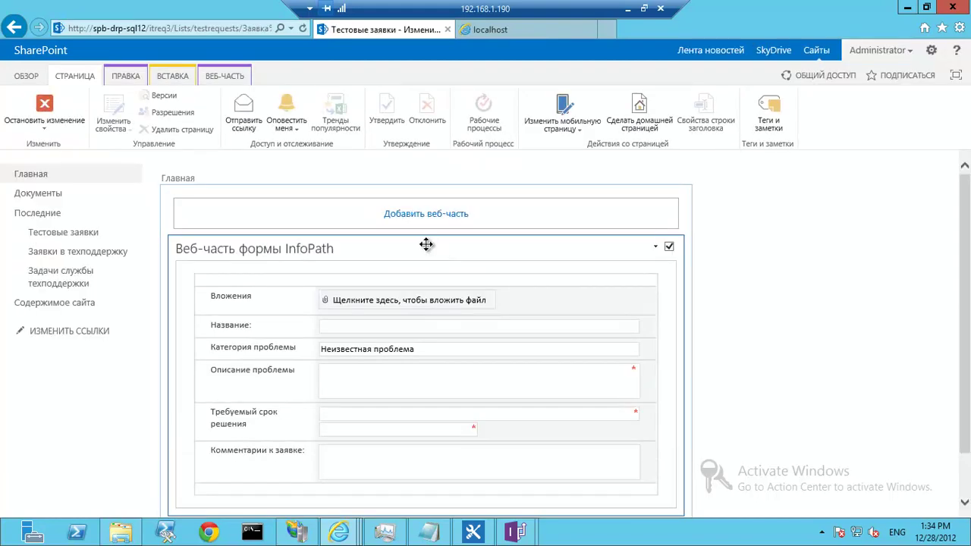
pyautogui.scroll(-1, 431, 248)
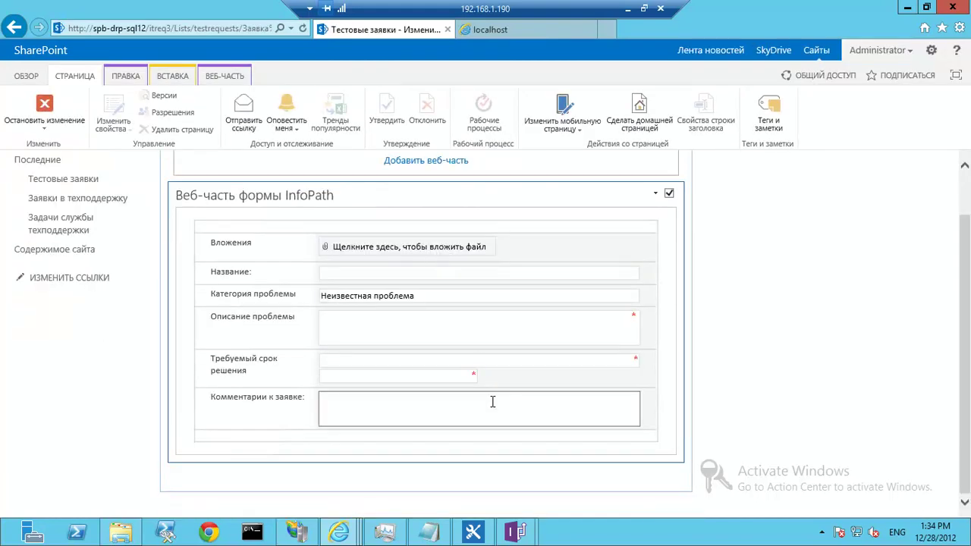
pyautogui.scroll(1, 535, 436)
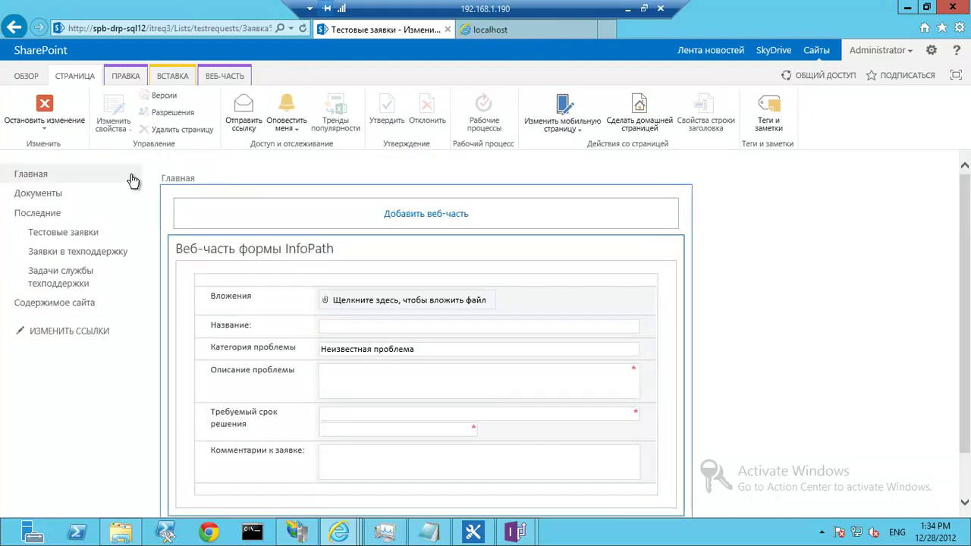
pyautogui.click(44, 114)
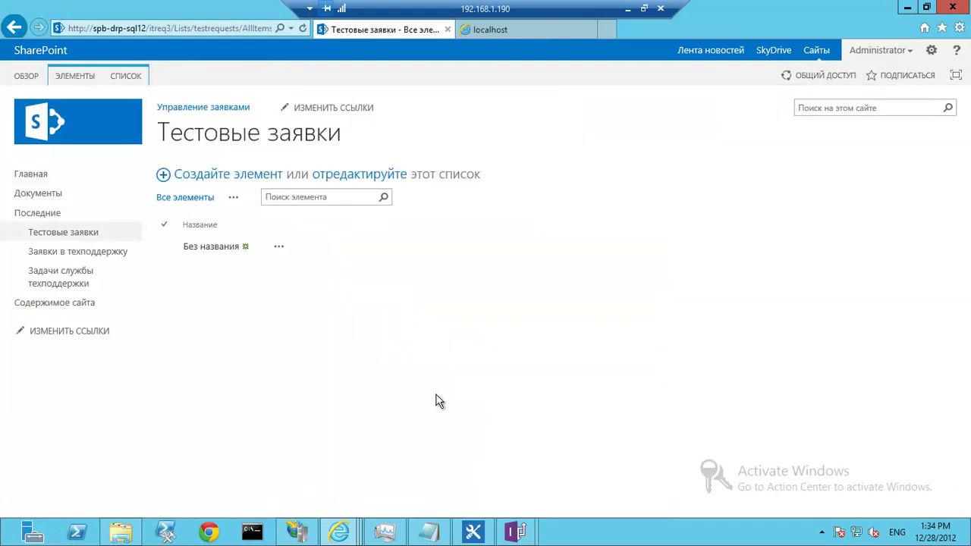
# Switch to SharePoint Designer, close newifs.aspx, and open the Заявка в ИТ folder under Lists/testrequests
pyautogui.click(486, 538)
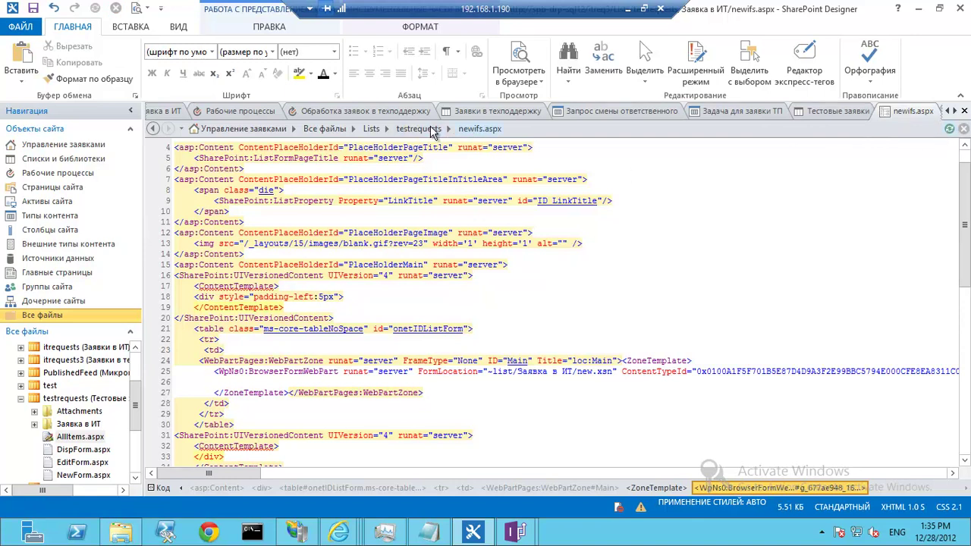
pyautogui.click(964, 112)
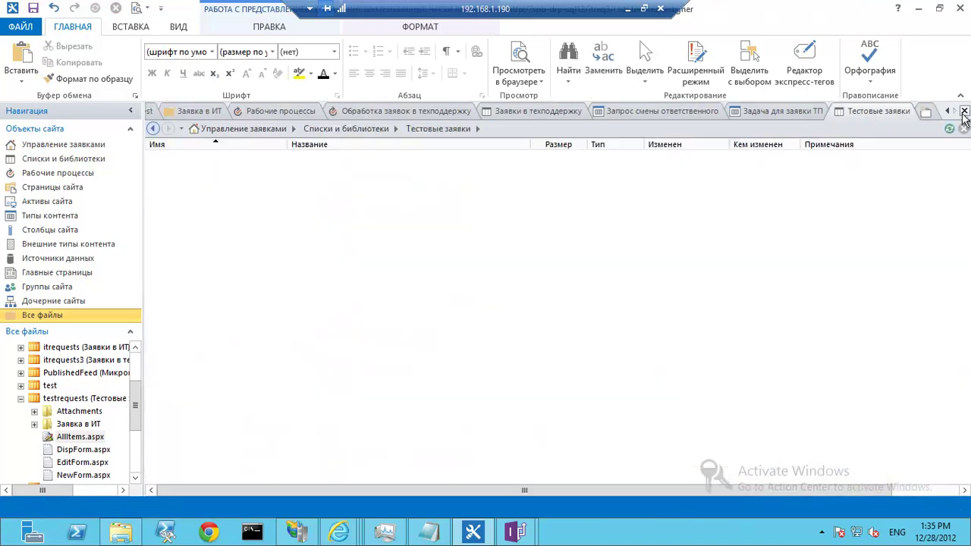
pyautogui.click(59, 317)
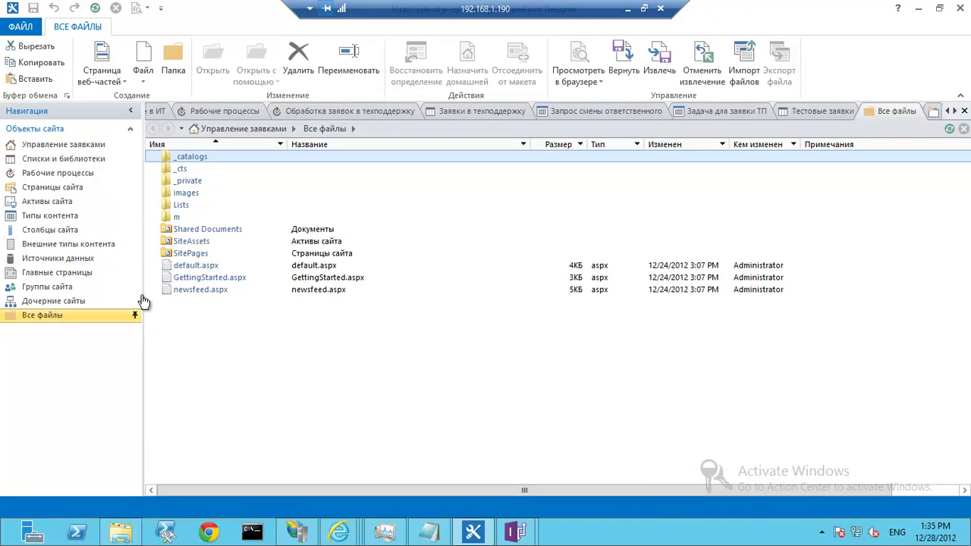
pyautogui.doubleClick(180, 205)
pyautogui.doubleClick(198, 206)
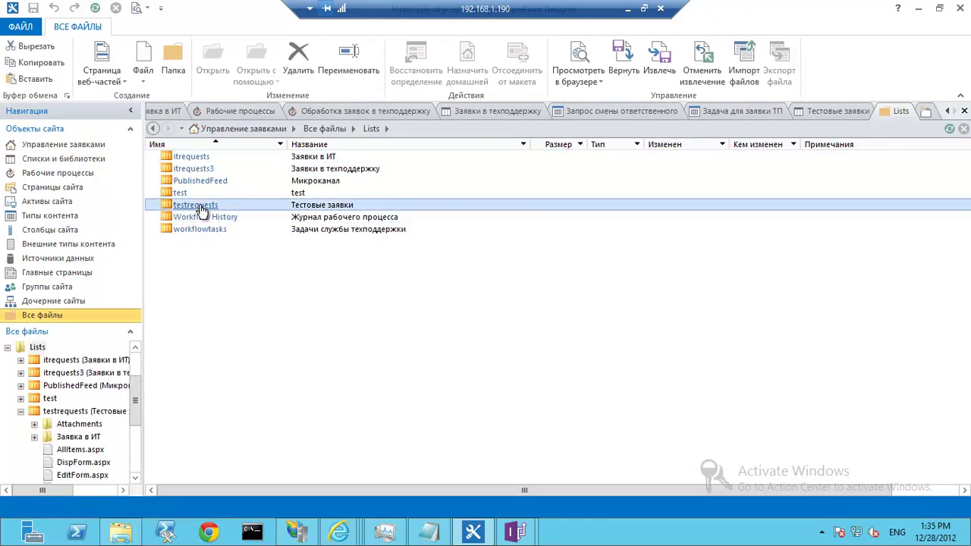
pyautogui.doubleClick(227, 169)
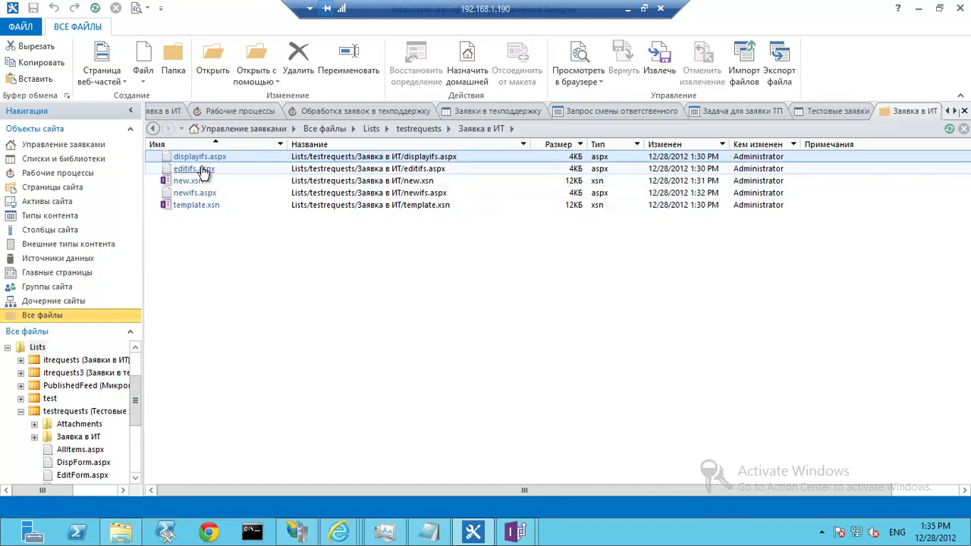
# Open editifs.aspx and locate the template file name in the InfoPath web part's FormLocation path
pyautogui.doubleClick(201, 169)
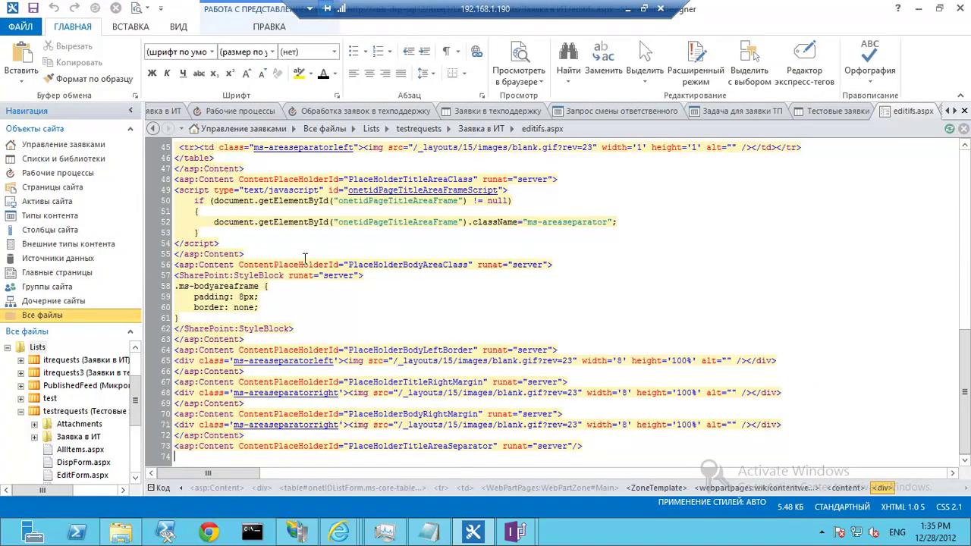
pyautogui.scroll(15, 308, 250)
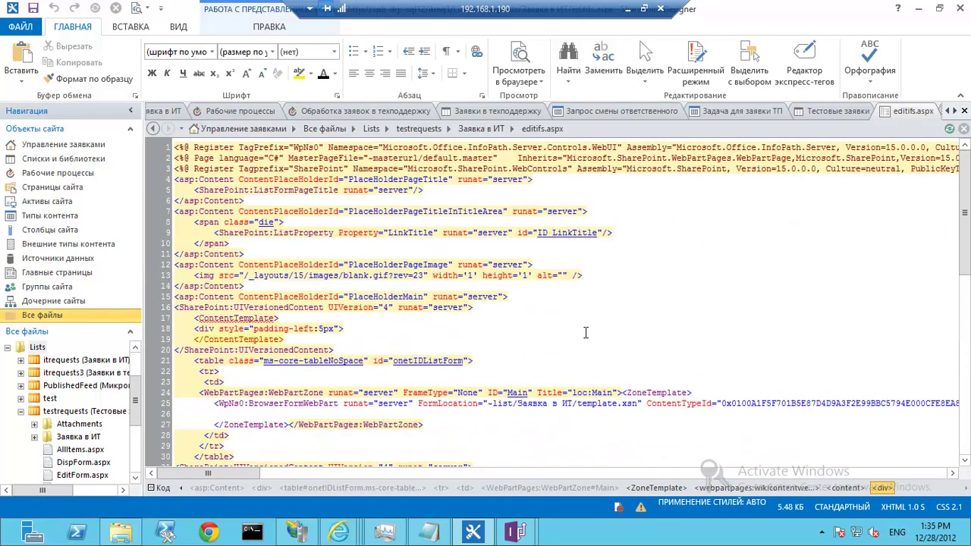
pyautogui.click(617, 403)
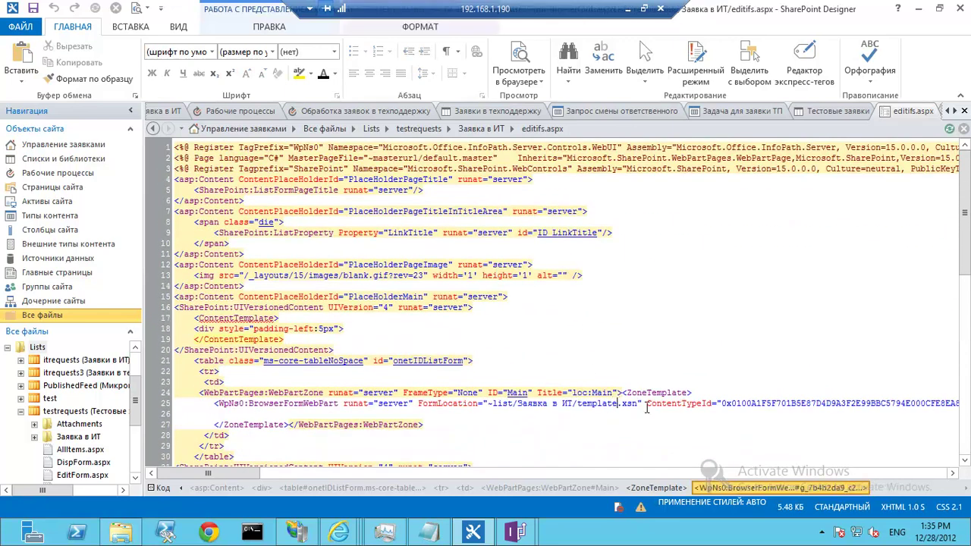
# Return to the Заявка в ИТ folder and refresh its file list
pyautogui.click(481, 128)
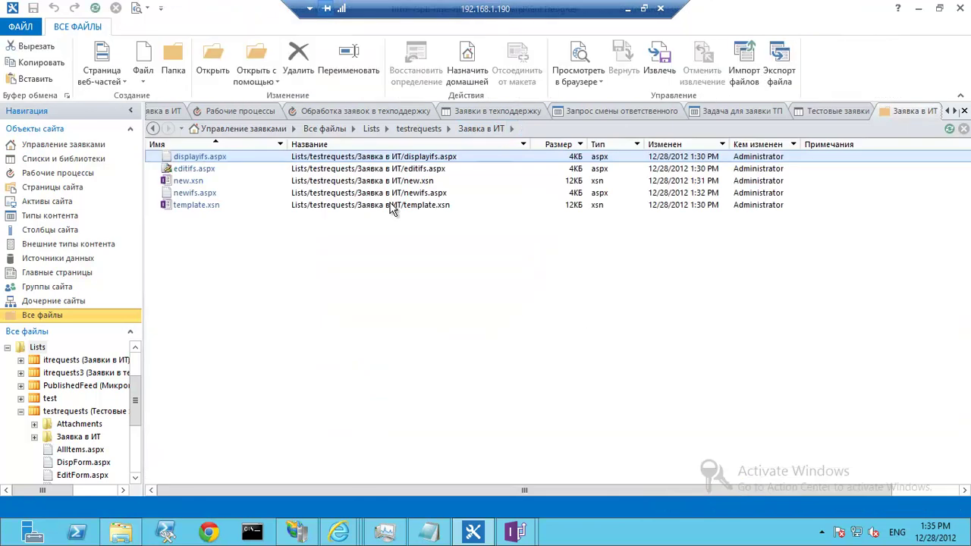
pyautogui.rightClick(250, 209)
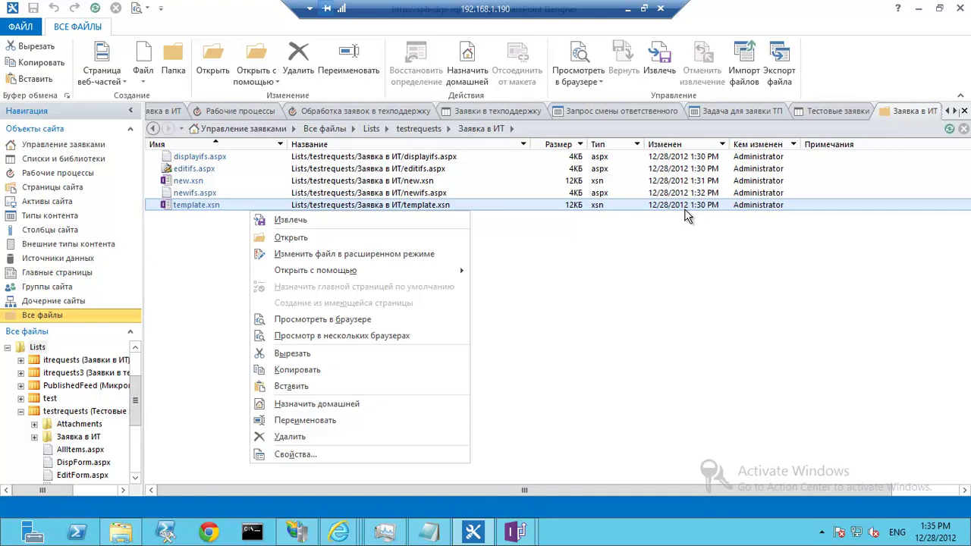
pyautogui.click(653, 339)
pyautogui.click(95, 7)
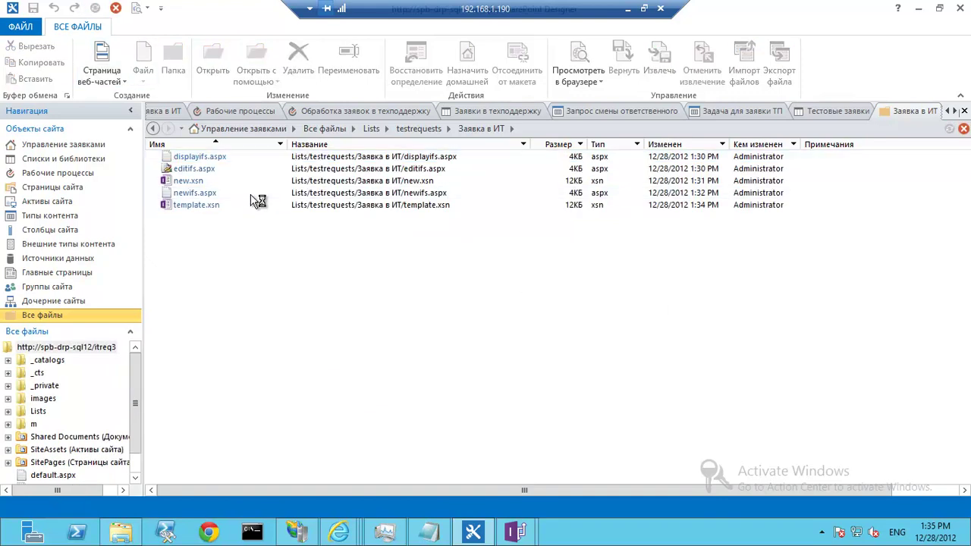
# Make a copy of template.xsn within the Заявка в ИТ folder
pyautogui.rightClick(237, 207)
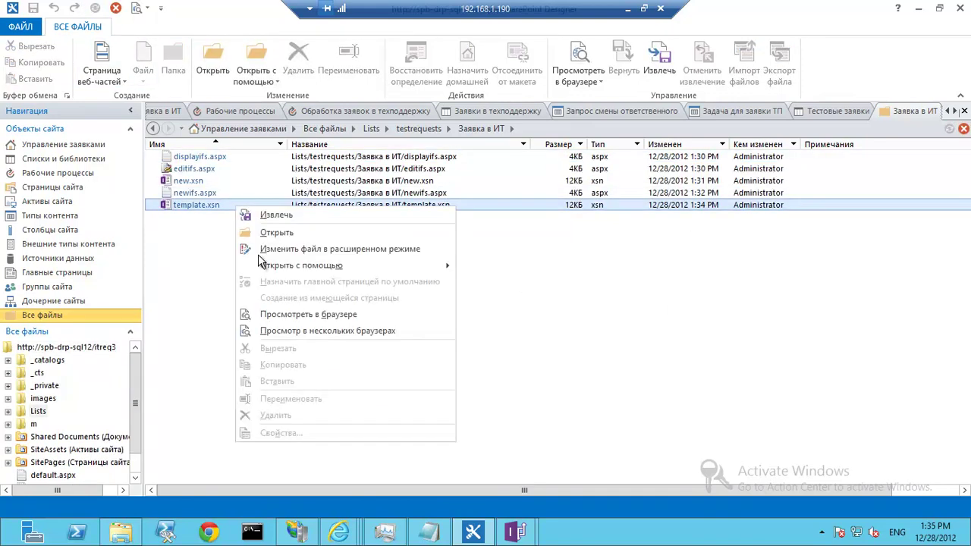
pyautogui.click(232, 204)
pyautogui.rightClick(232, 204)
pyautogui.click(629, 361)
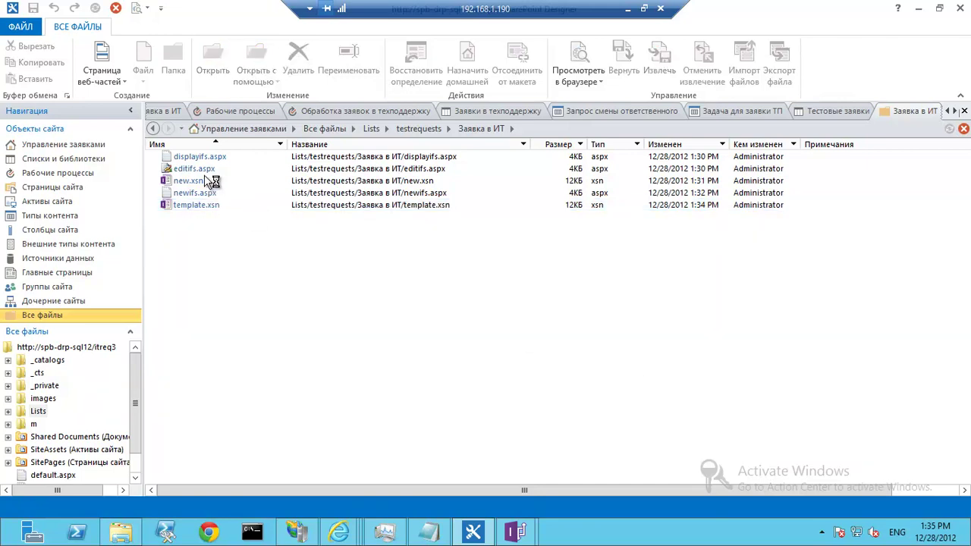
pyautogui.click(242, 206)
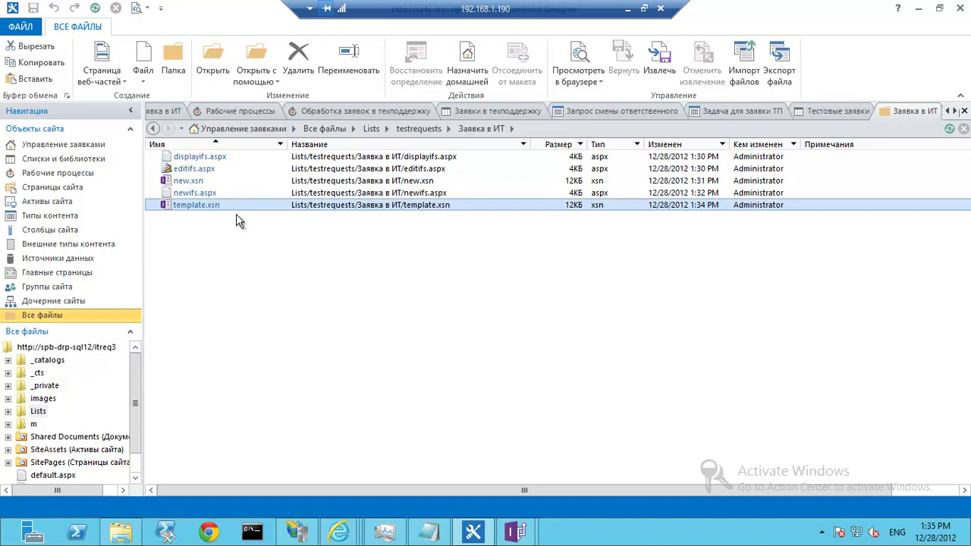
pyautogui.click(228, 279)
pyautogui.hotkey('ctrl', 'v')
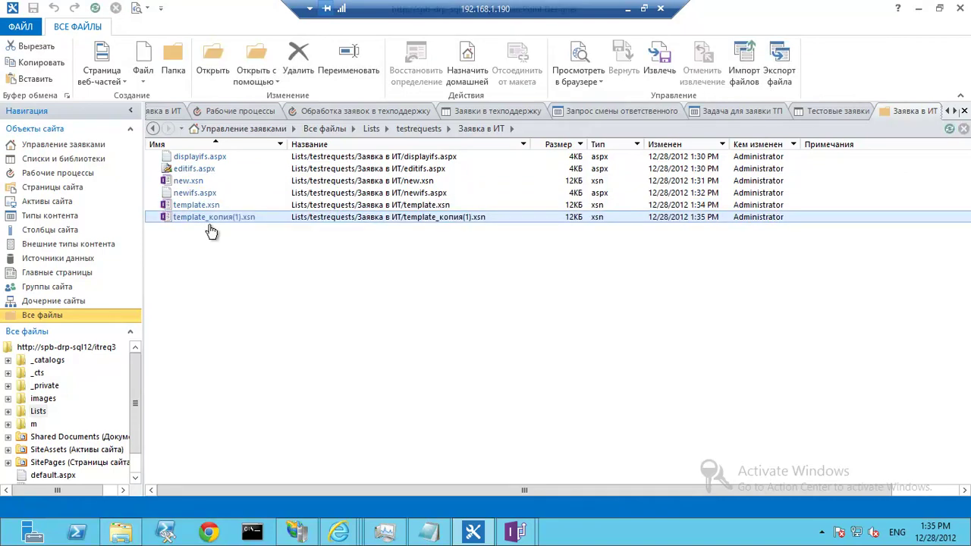
# Rename the copied template file as edit.xsn
pyautogui.click(252, 218)
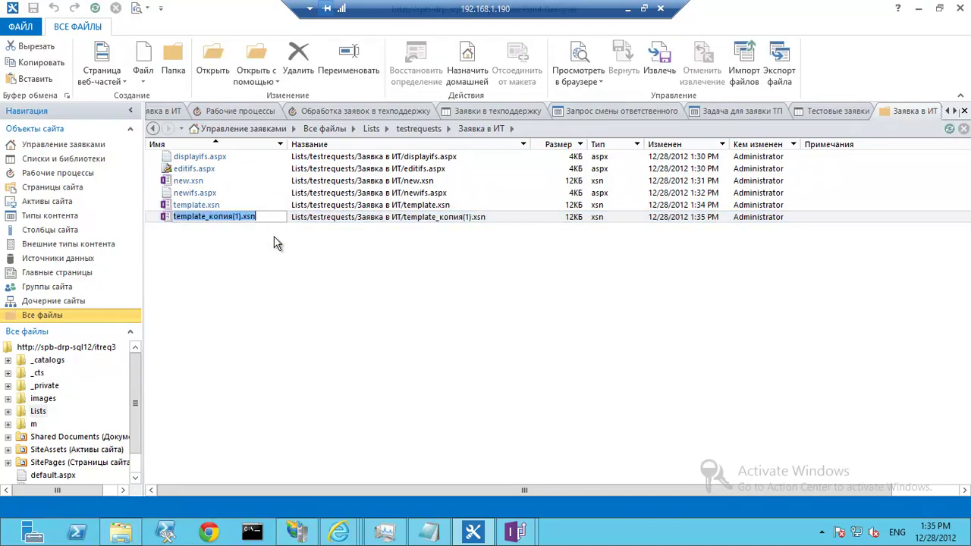
pyautogui.press('Home')
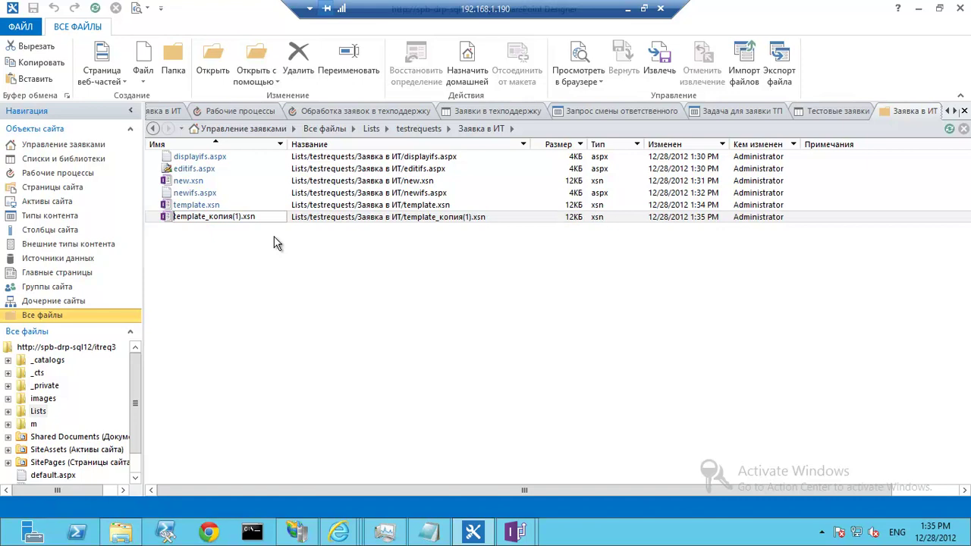
pyautogui.press('Delete')
pyautogui.press('Delete')
pyautogui.press('Delete')
pyautogui.press('Delete')
pyautogui.press('Delete')
pyautogui.press('Delete')
pyautogui.press('Delete')
pyautogui.press('Delete')
pyautogui.press('Delete')
pyautogui.press('Delete')
pyautogui.press('Delete')
pyautogui.press('Delete')
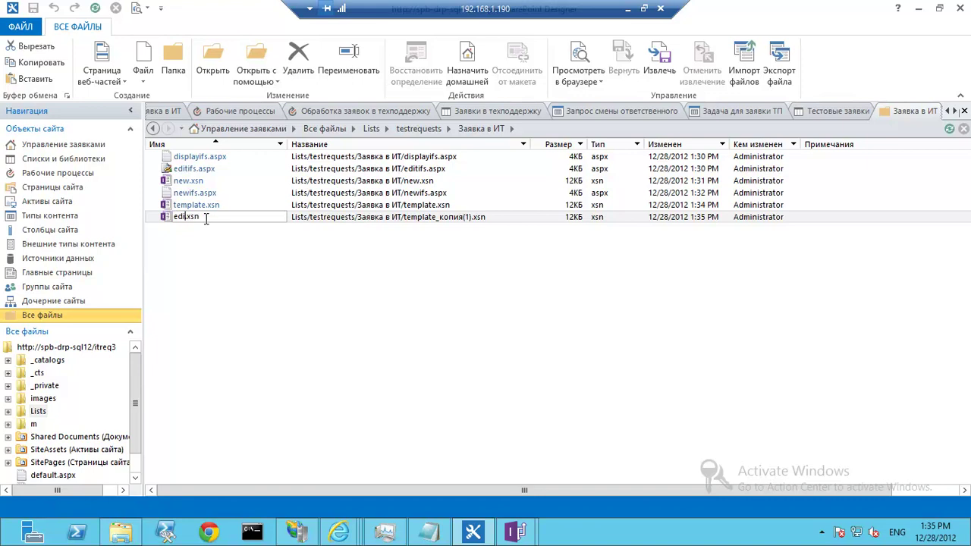
pyautogui.write('edit')
pyautogui.press('Return')
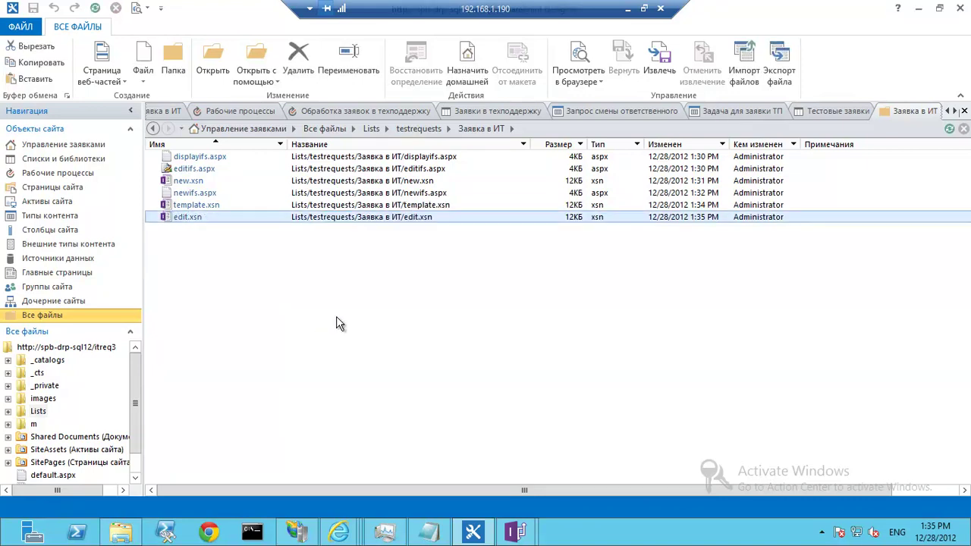
# Change the template file in the InfoPath web part's FormLocation path in editifs.aspx to edit.xsn, then save and close the page
pyautogui.doubleClick(192, 170)
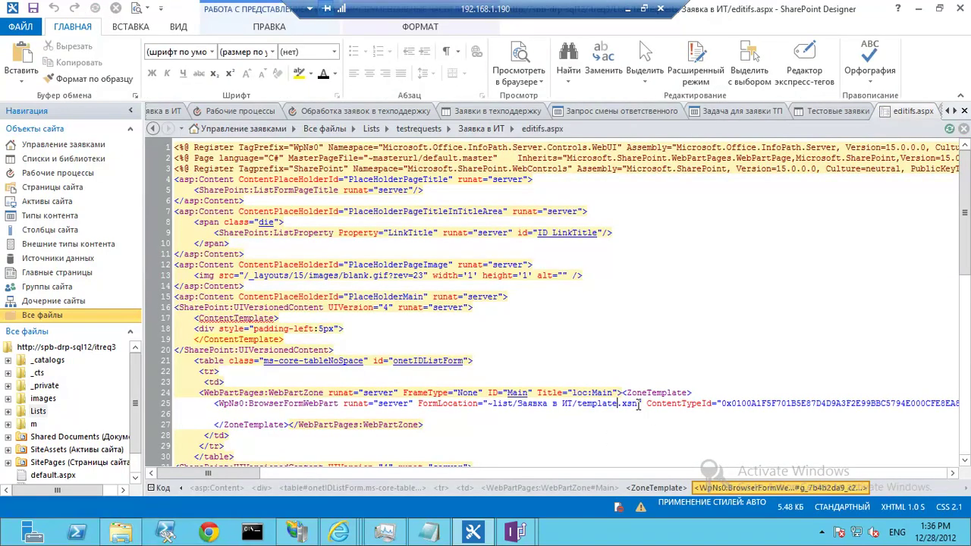
pyautogui.press('BackSpace')
pyautogui.press('BackSpace')
pyautogui.press('BackSpace')
pyautogui.press('BackSpace')
pyautogui.press('BackSpace')
pyautogui.press('BackSpace')
pyautogui.press('BackSpace')
pyautogui.press('BackSpace')
pyautogui.write('editfs')
pyautogui.press('BackSpace')
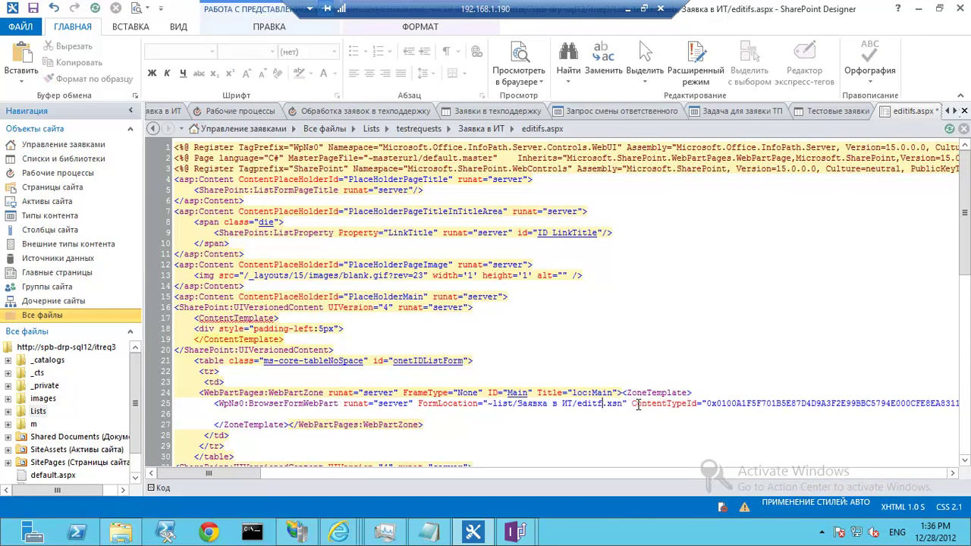
pyautogui.press('BackSpace')
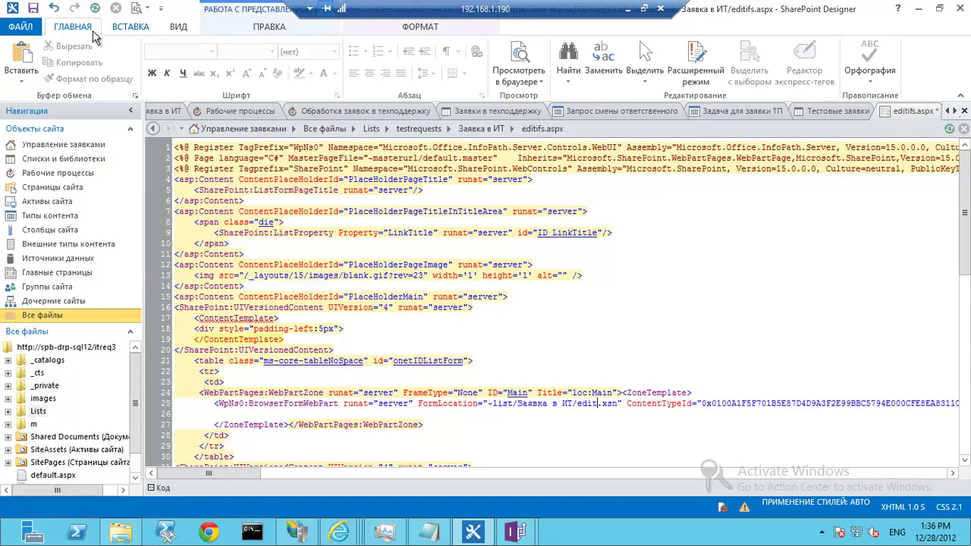
pyautogui.click(32, 9)
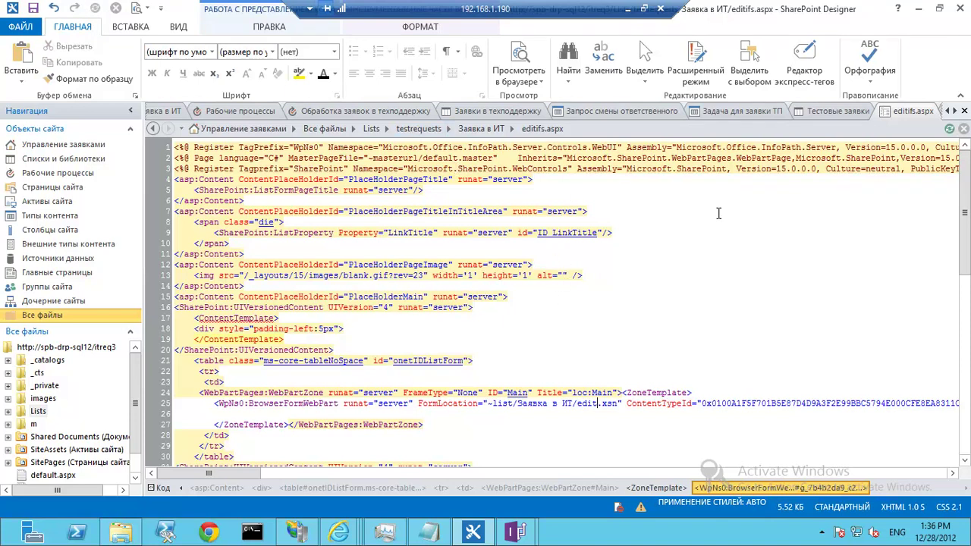
pyautogui.click(963, 111)
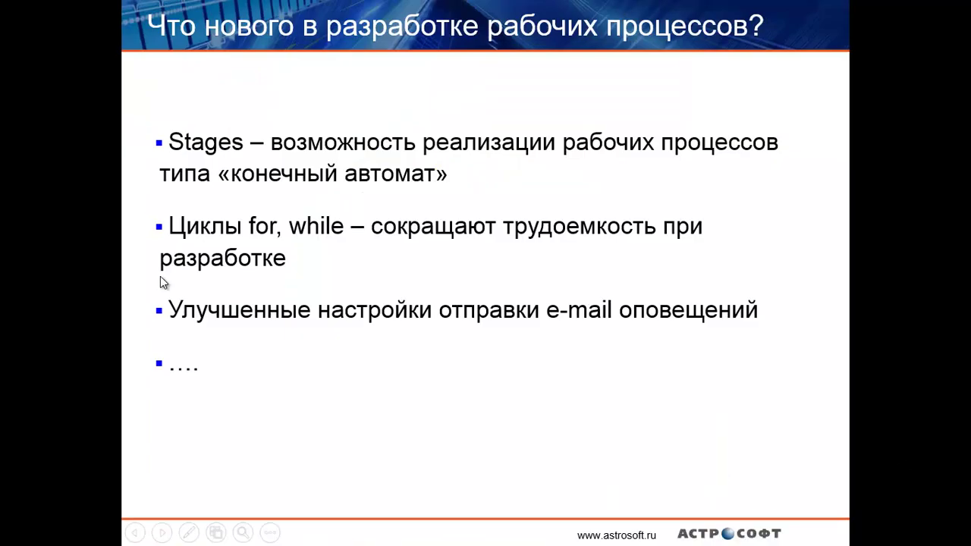
# Leave the slide show and switch to the Spb-drp-sql12-1 remote desktop session
pyautogui.press('super+d')
pyautogui.moveTo(343, 533)
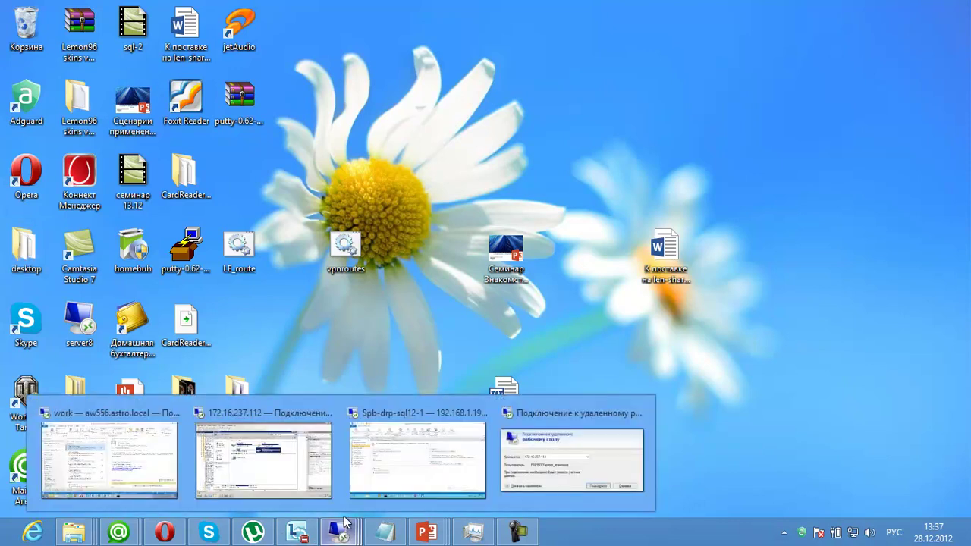
pyautogui.click(395, 455)
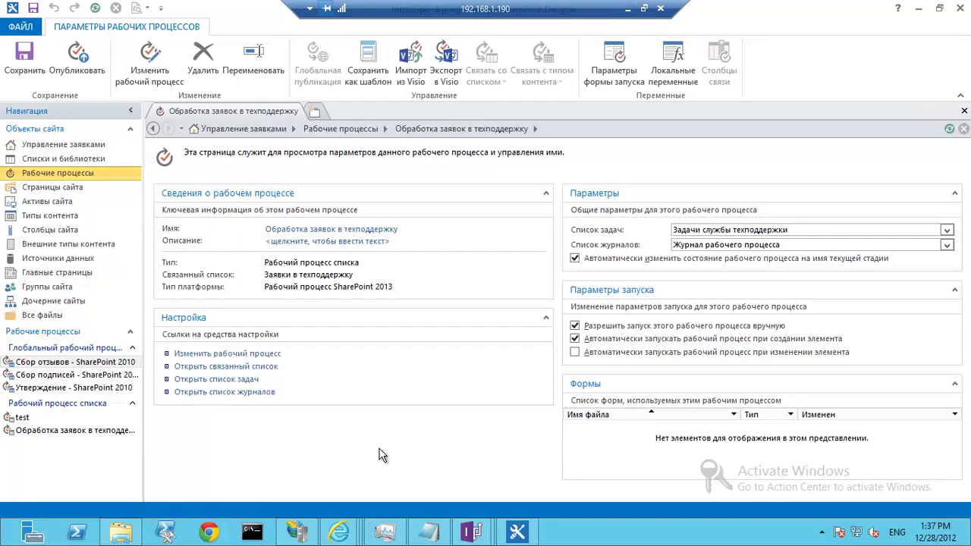